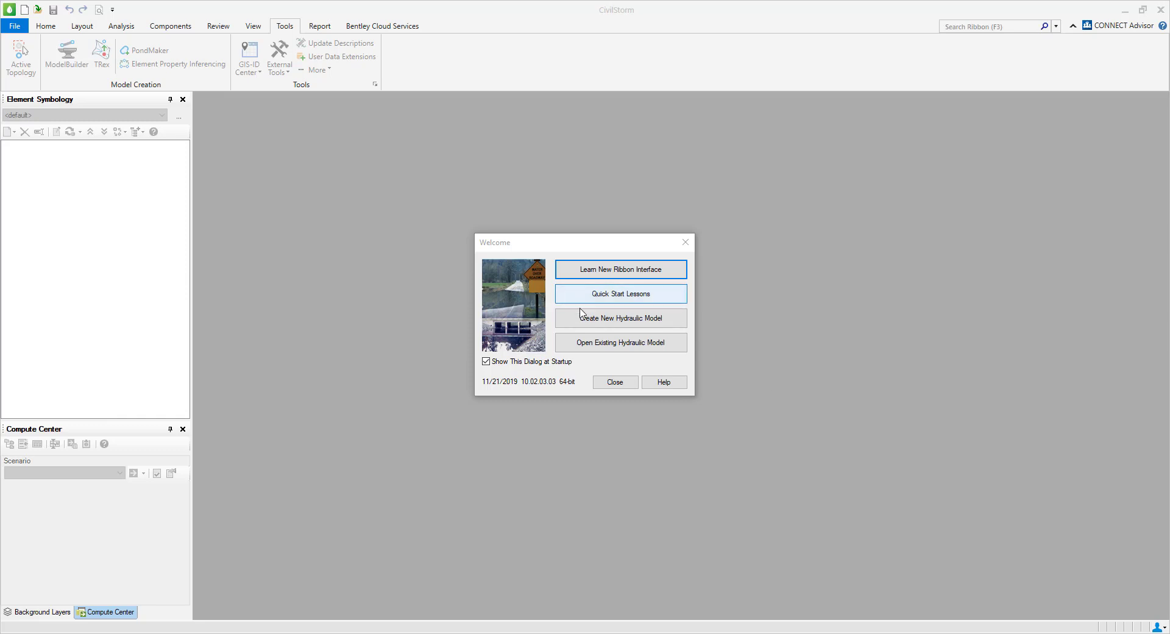
Step: Create a new hydraulic model and set the default unit system for new hydraulic models to SI in the options
click(584, 322)
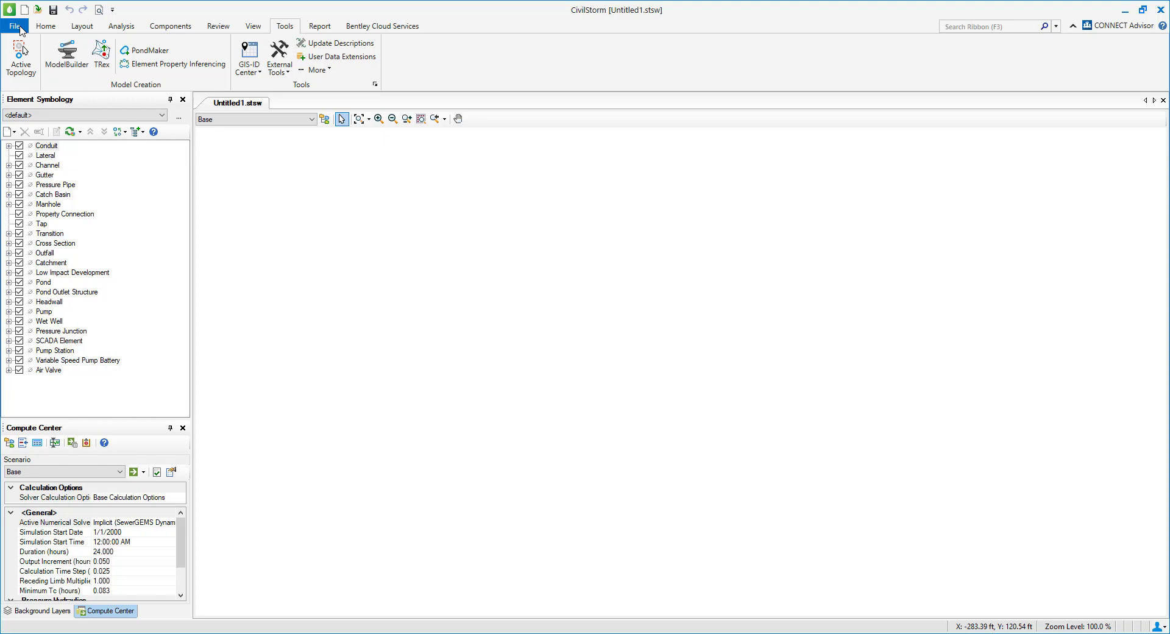
click(15, 26)
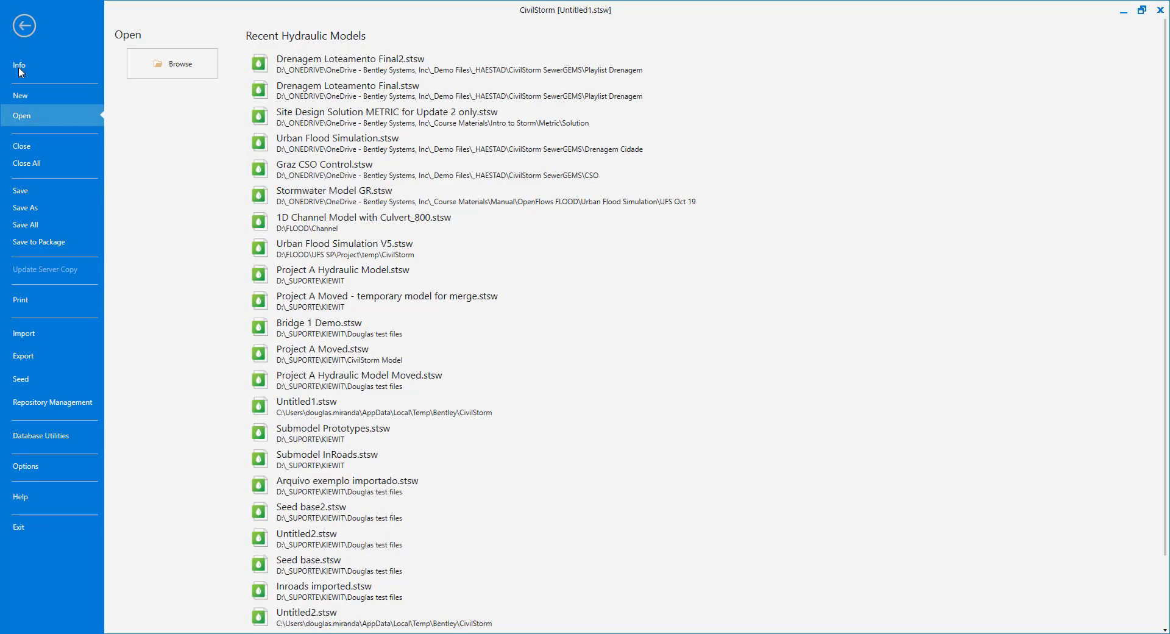
click(56, 466)
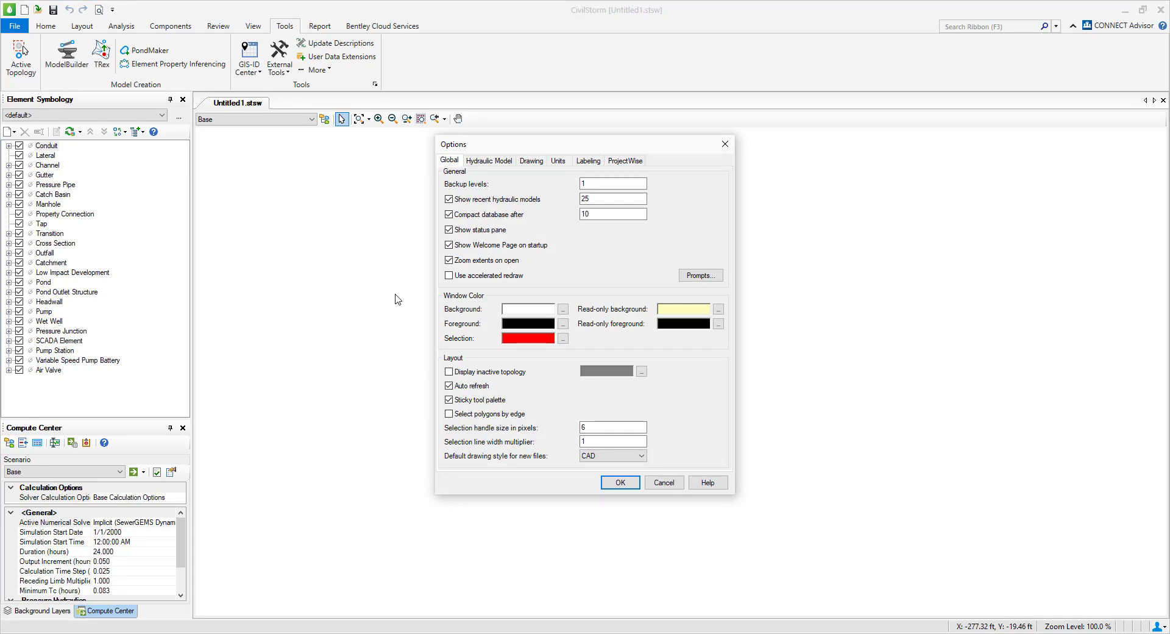
click(558, 162)
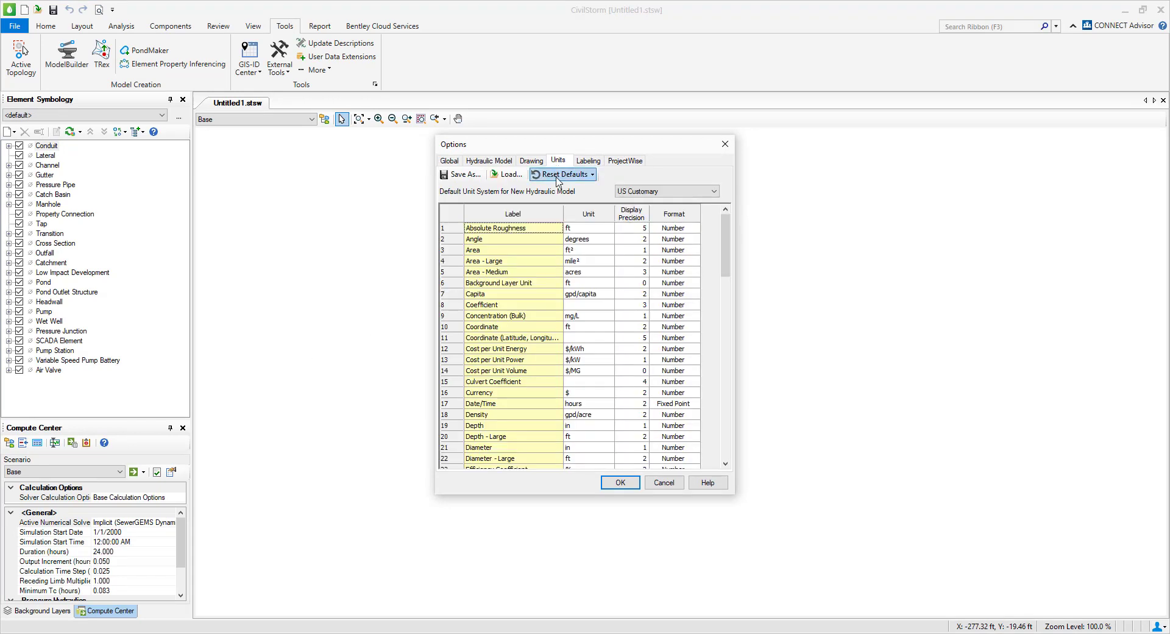
drag(595, 144, 594, 101)
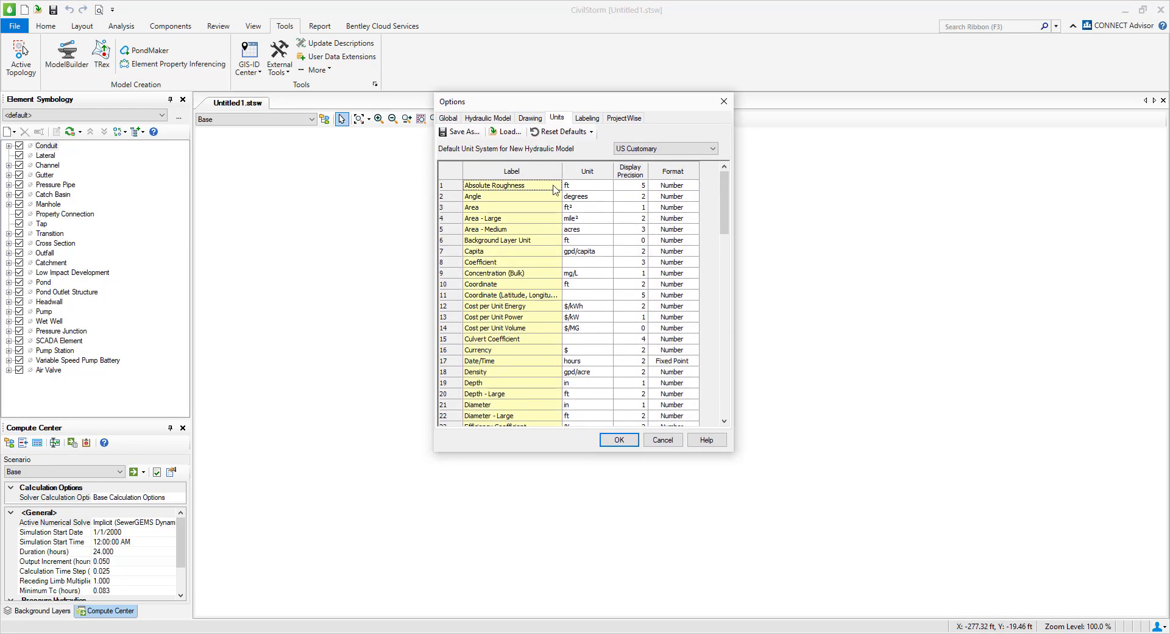
mouse_move(726, 210)
mouse_down()
mouse_move(733, 375)
mouse_move(733, 192)
mouse_up()
click(648, 149)
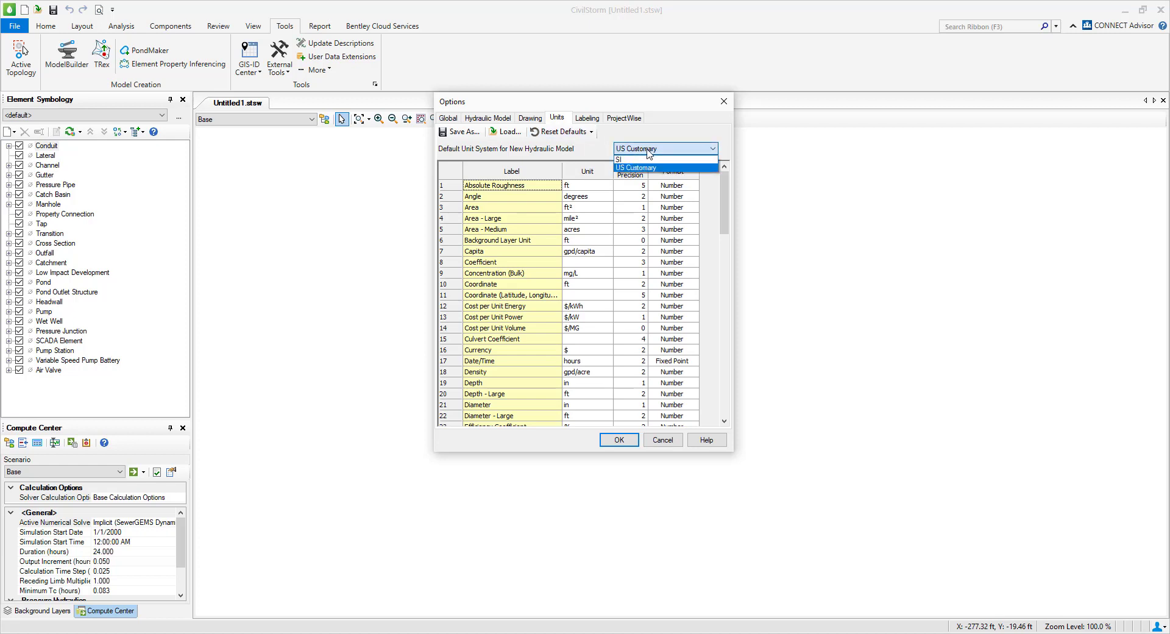
click(645, 159)
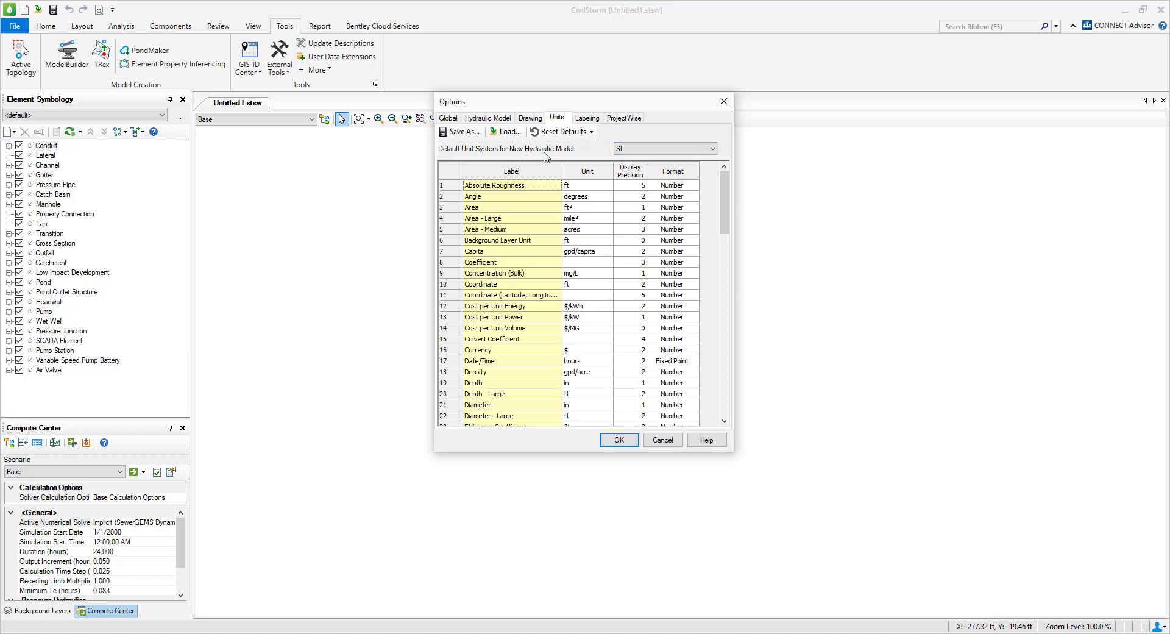
click(626, 153)
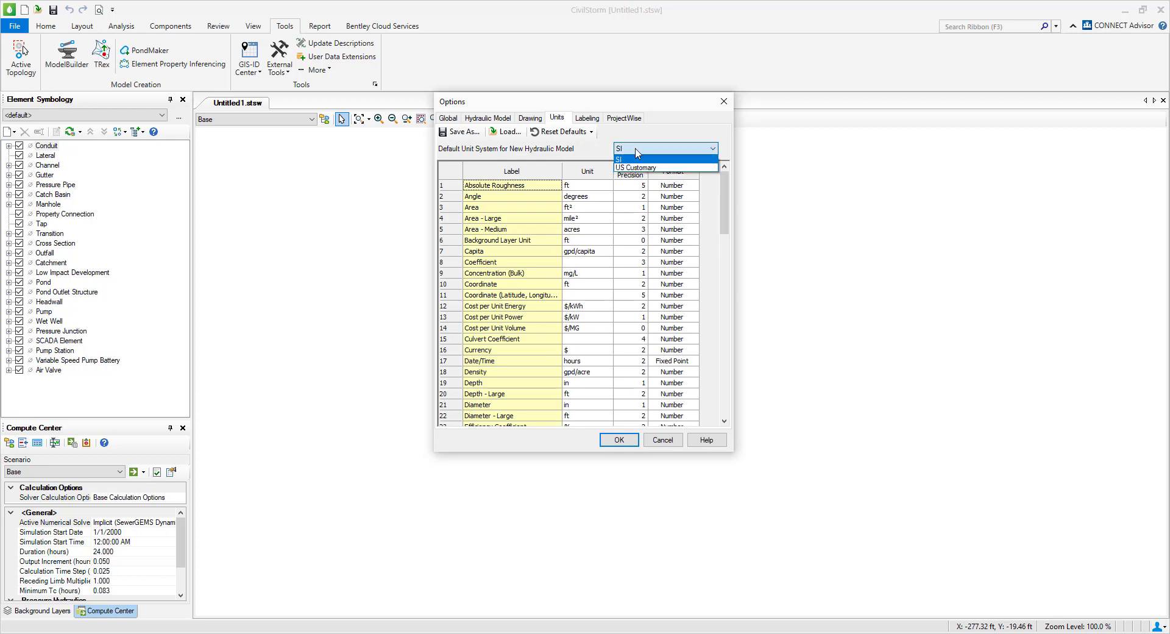
click(627, 151)
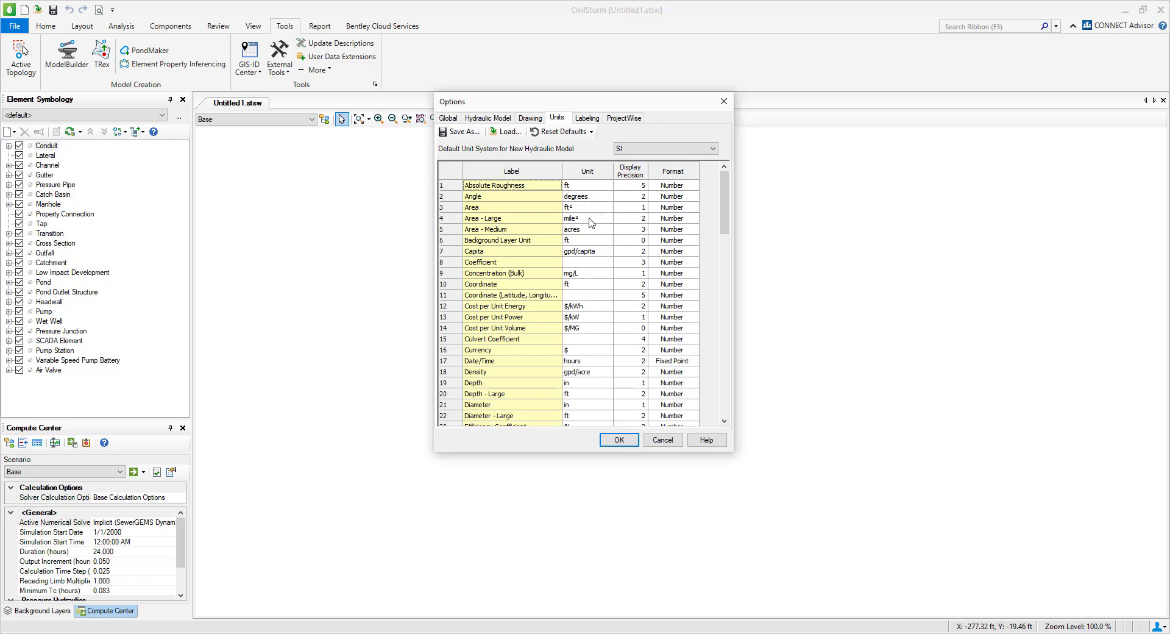
Step: Reset all the current model's units to the SI defaults and accept the options
click(578, 133)
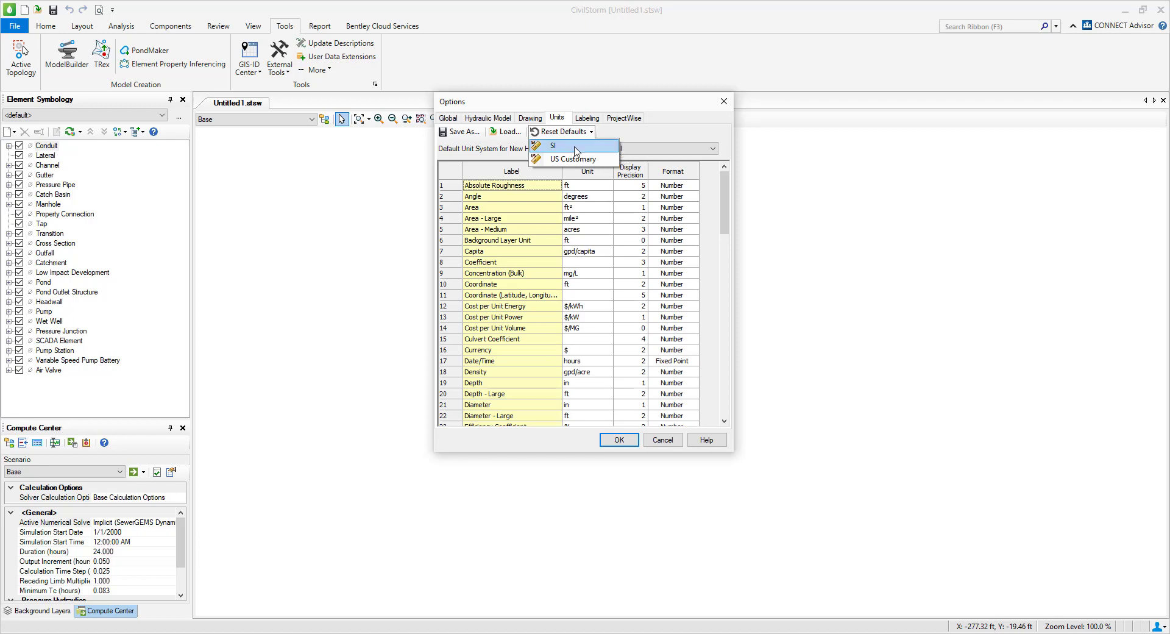
click(576, 148)
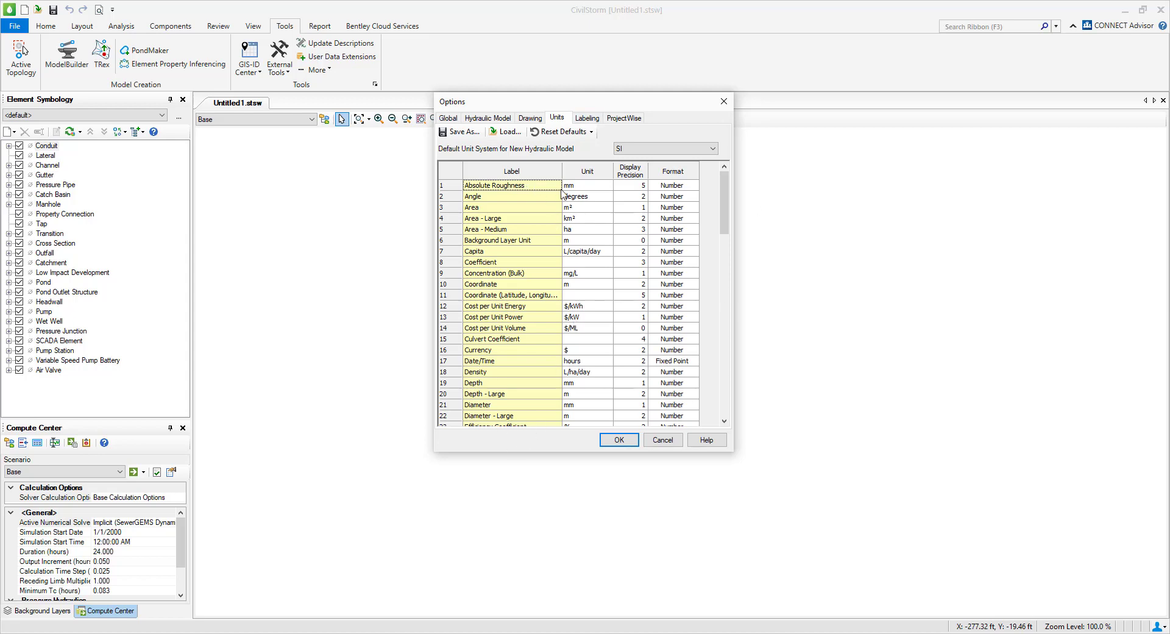
click(552, 134)
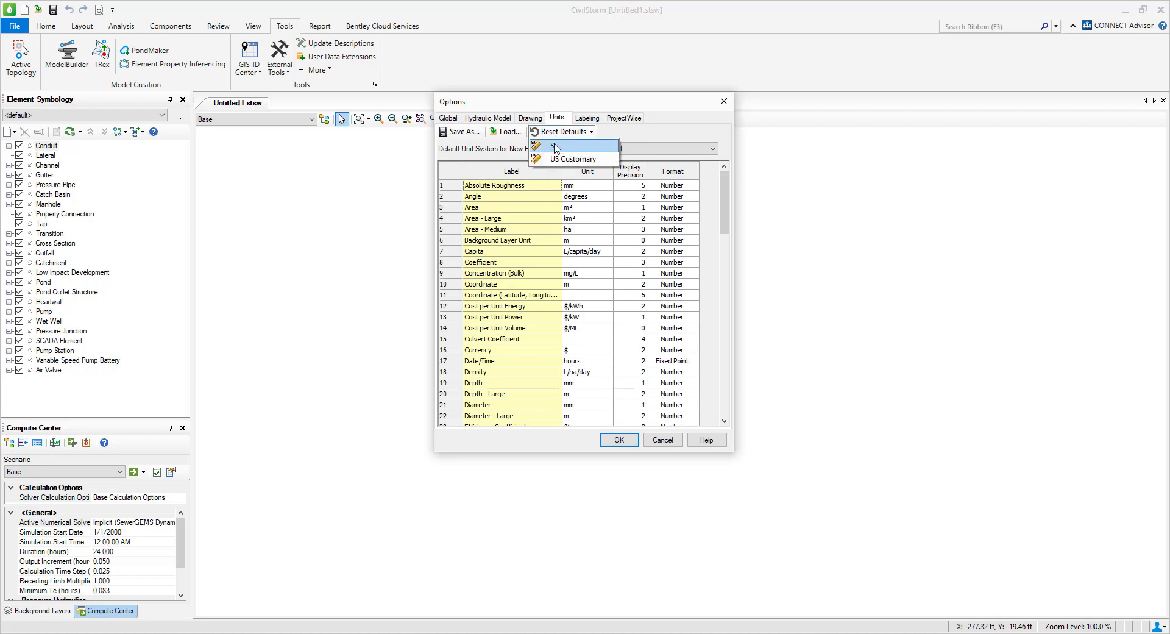
click(554, 144)
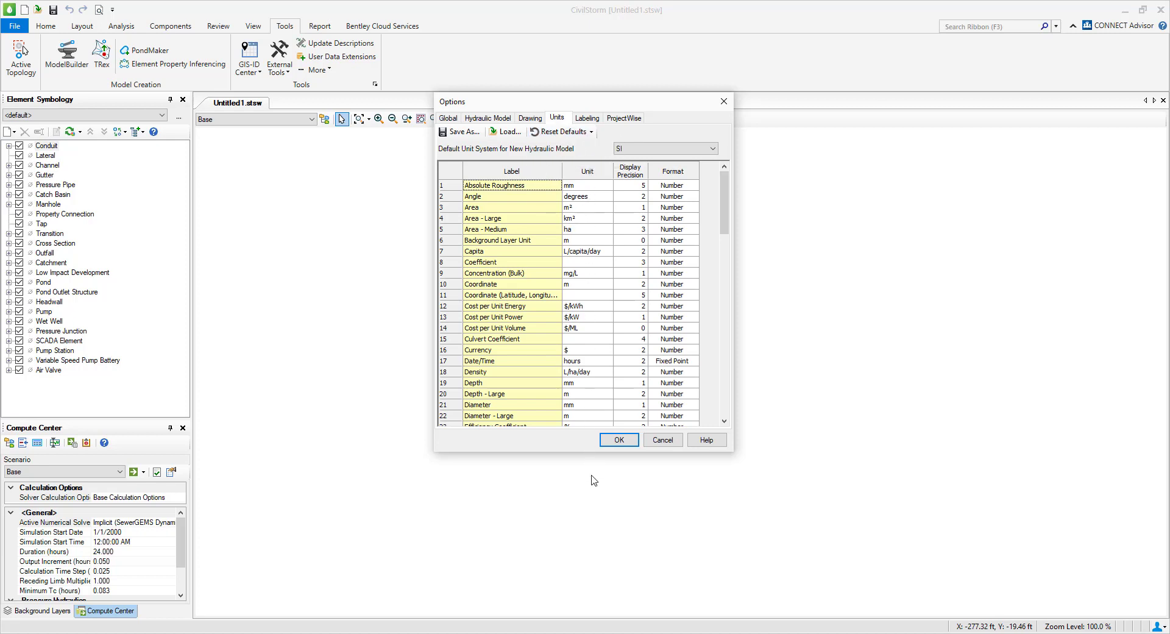
click(620, 440)
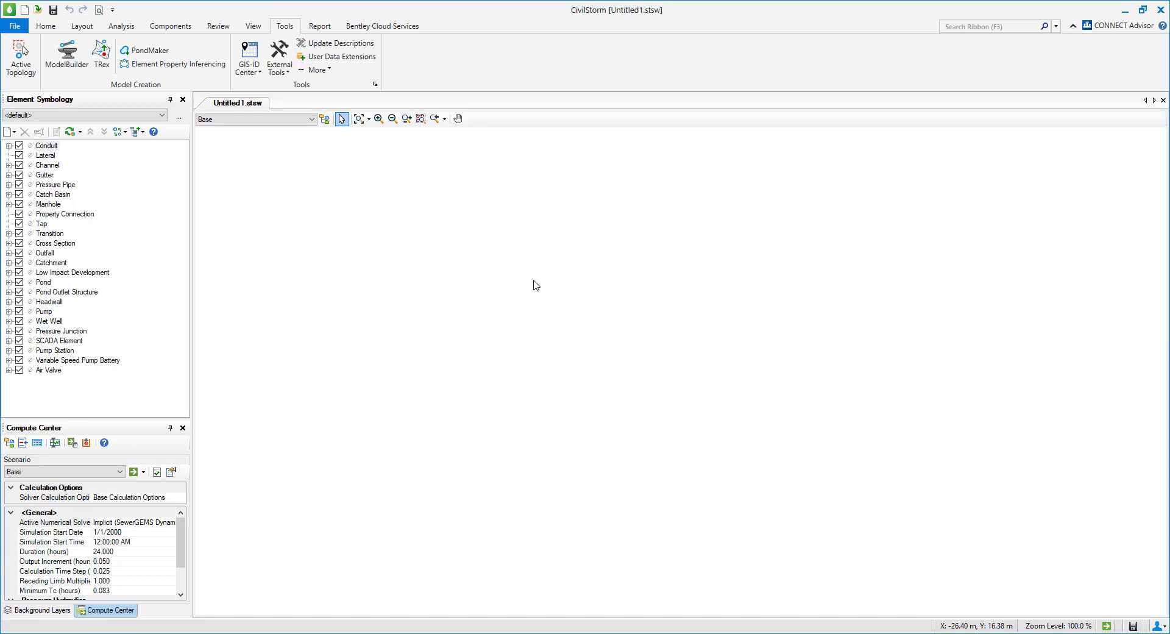
Step: Show the element Properties window, dock it beside the drawing area and widen it
click(88, 29)
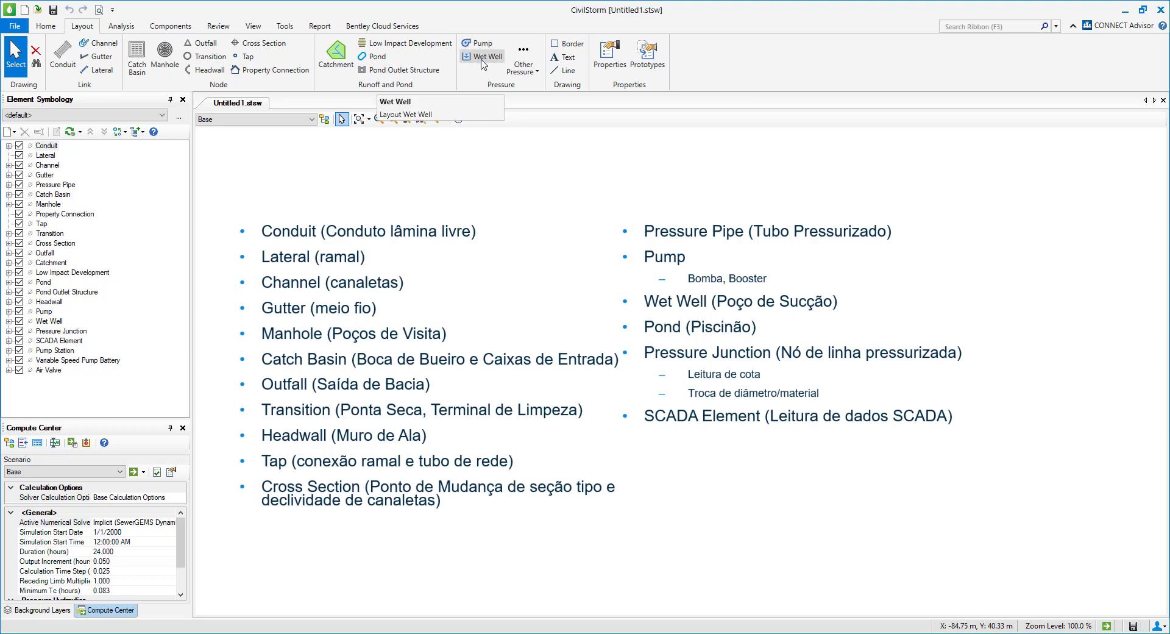
click(524, 72)
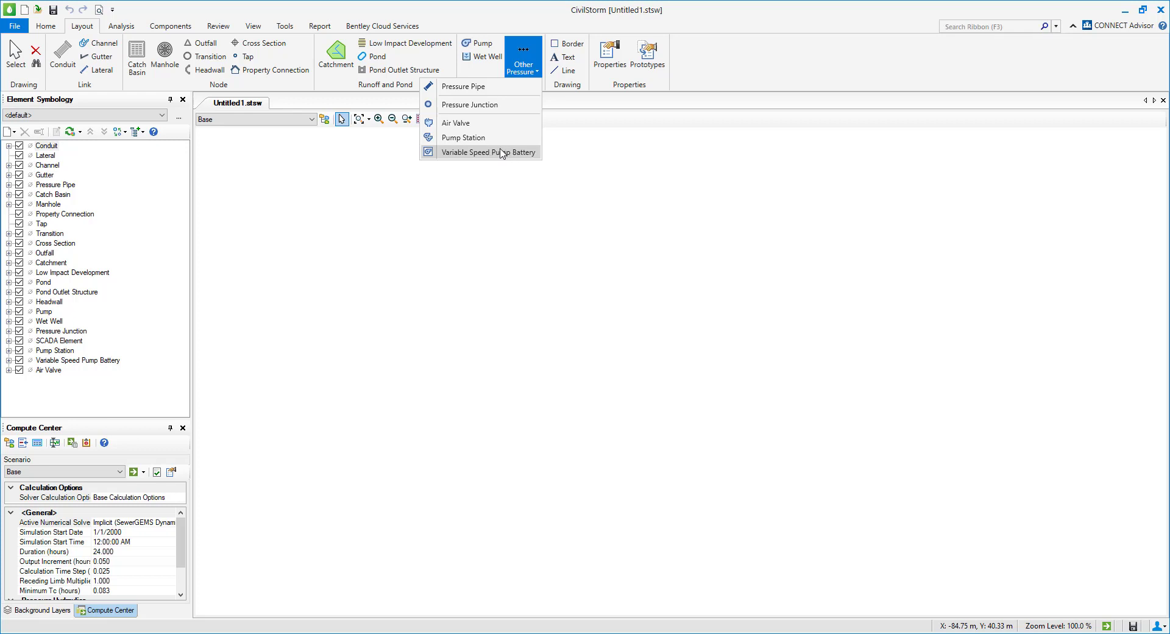
click(714, 48)
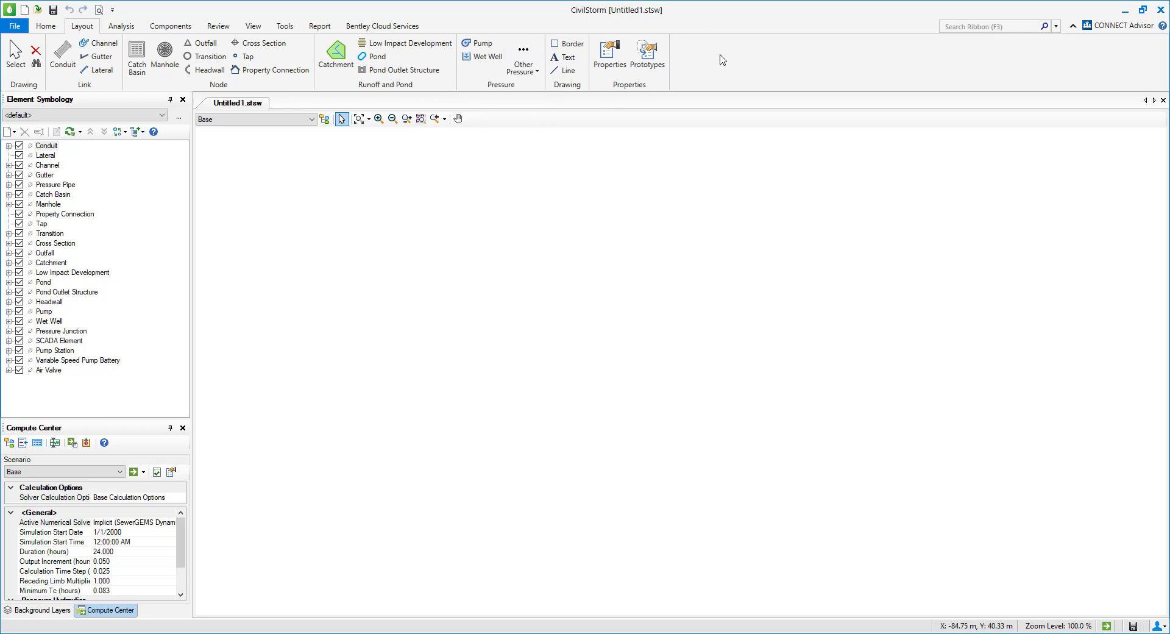
click(606, 56)
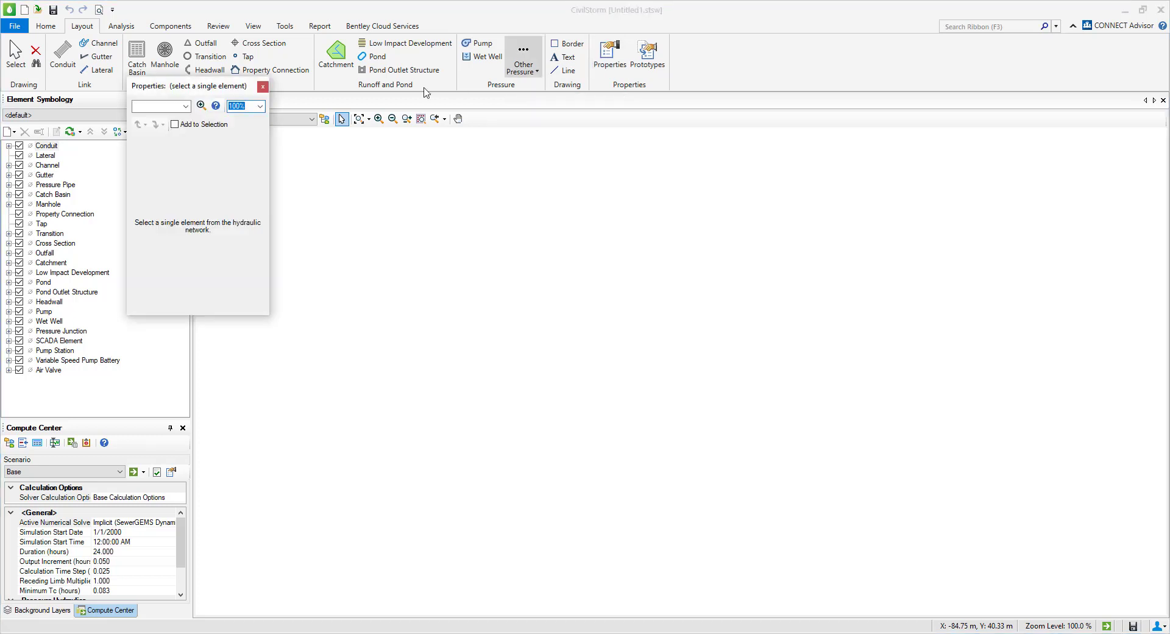
mouse_move(230, 93)
mouse_down()
mouse_move(403, 151)
mouse_move(678, 172)
mouse_up()
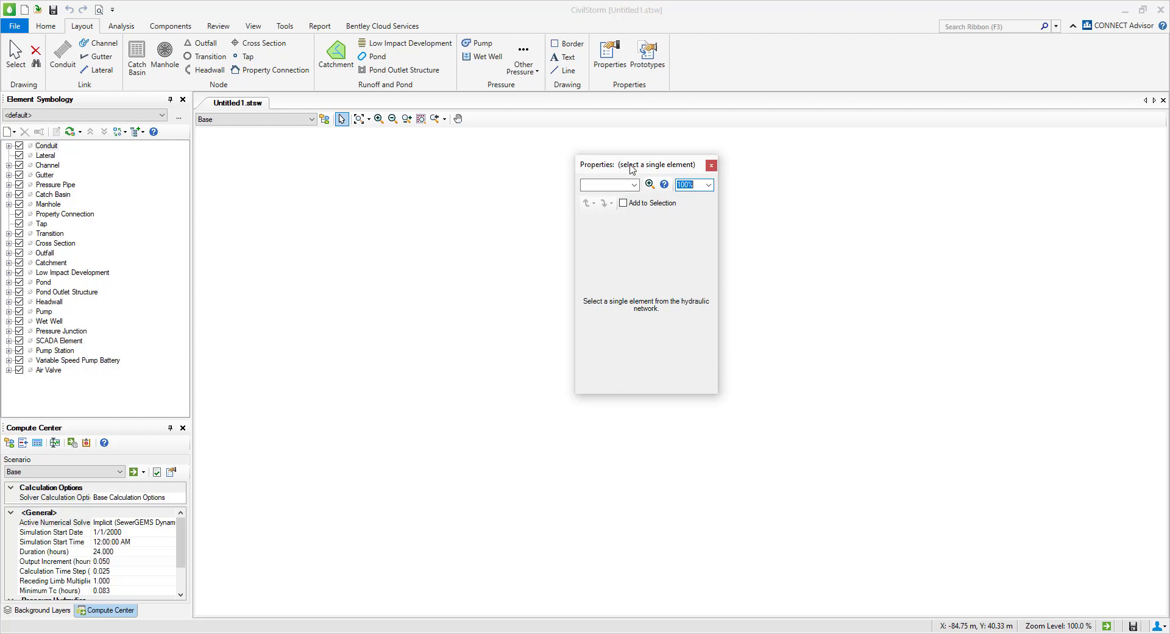
drag(631, 168, 1152, 365)
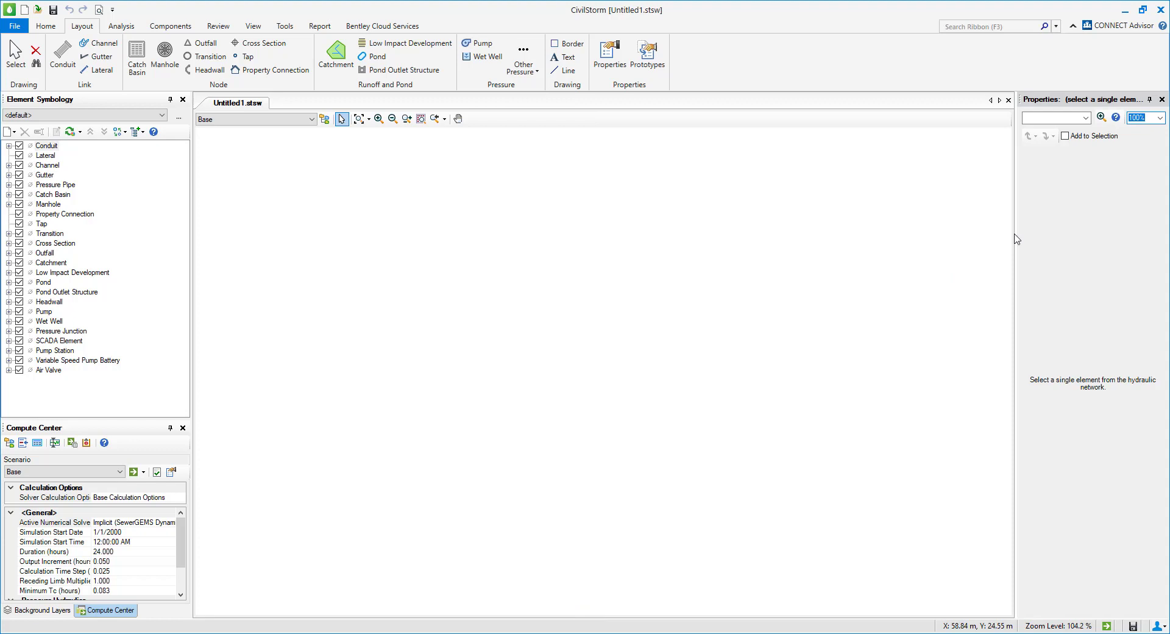
drag(1016, 235, 972, 243)
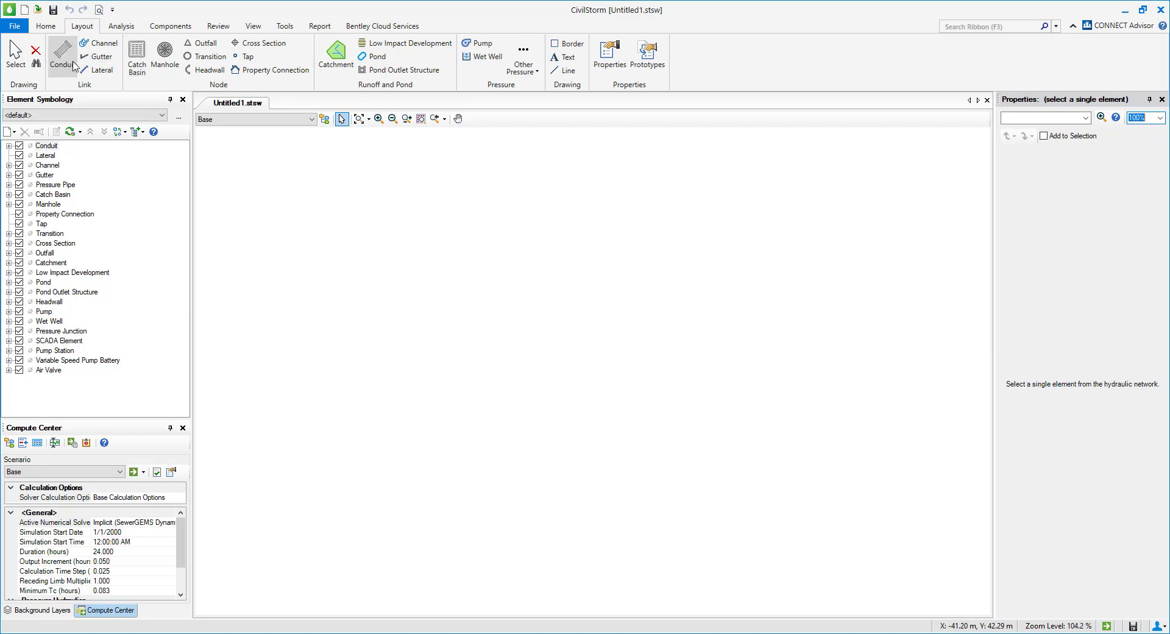
Step: Lay out a descending run of three conduits joining four manholes, from about X -60, Y 26 m to X 4, Y -10 m
click(164, 58)
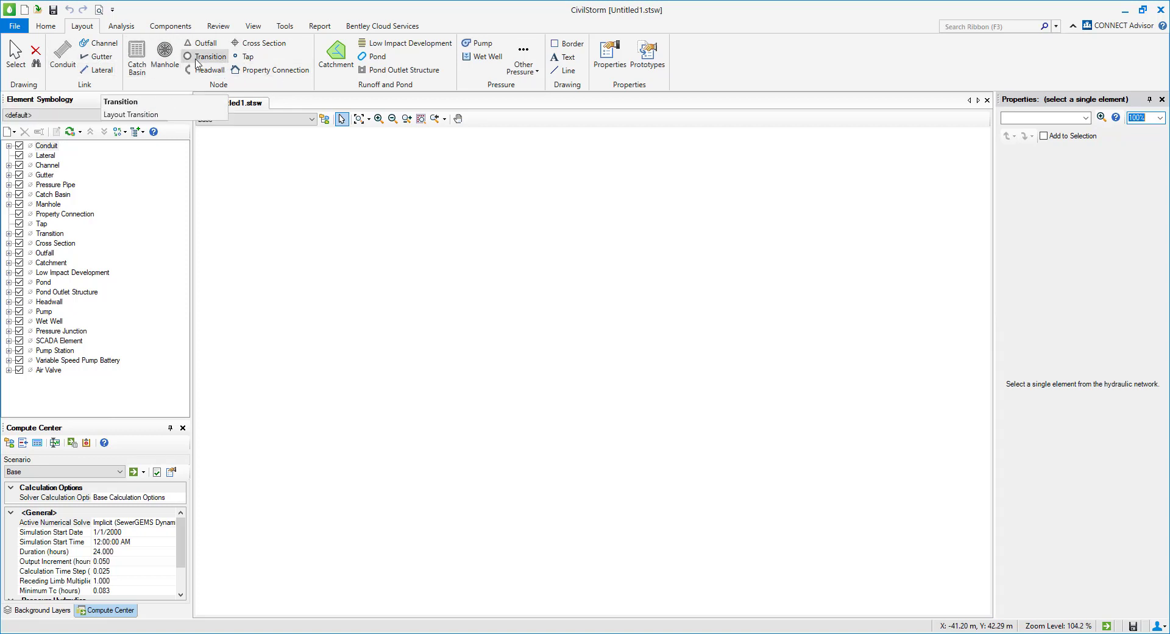
click(64, 54)
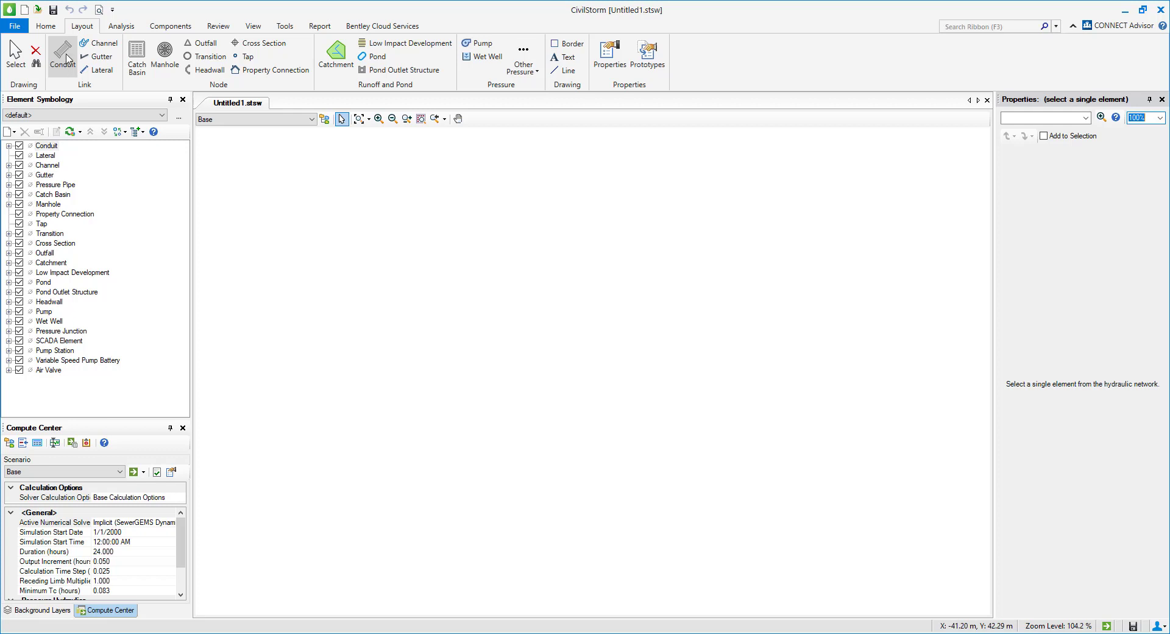
click(67, 61)
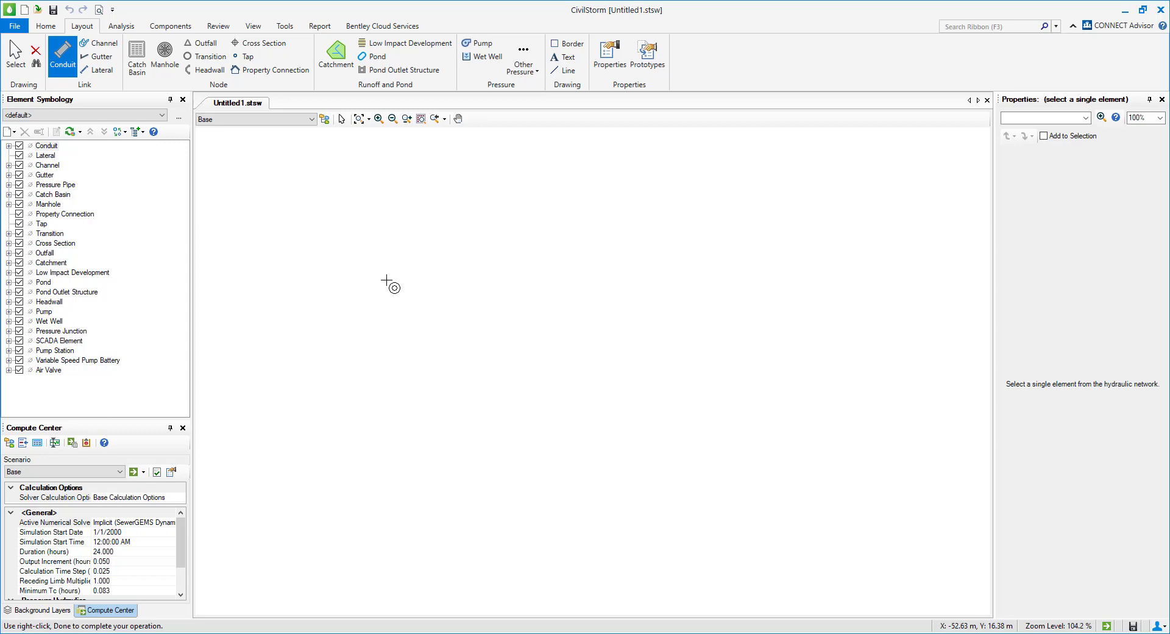
right_click(387, 281)
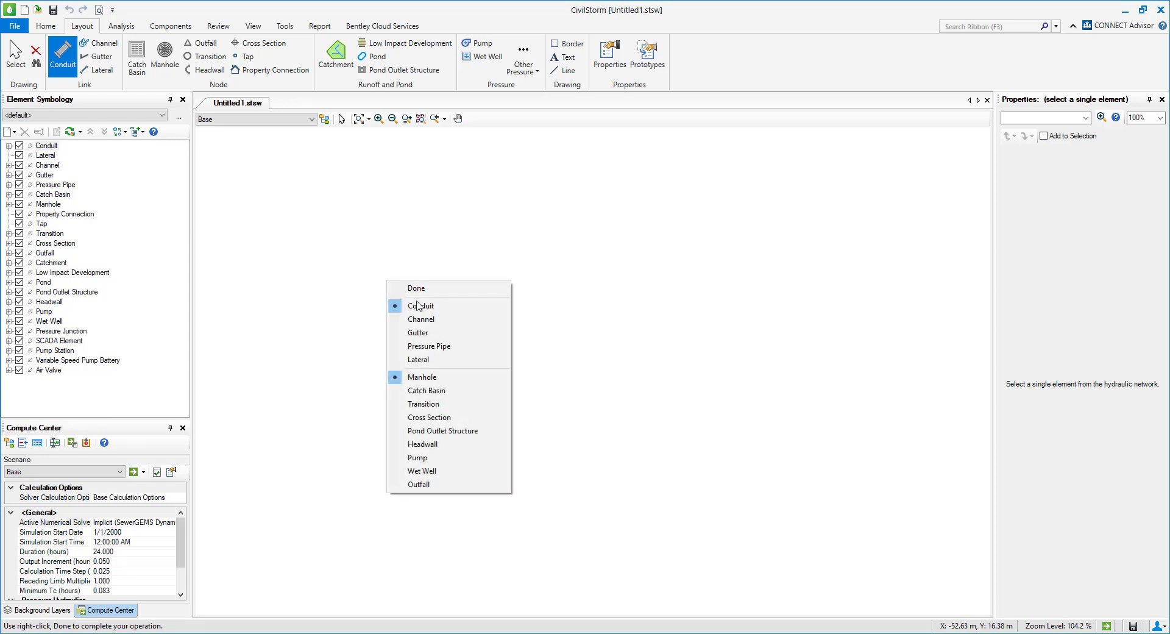
click(438, 380)
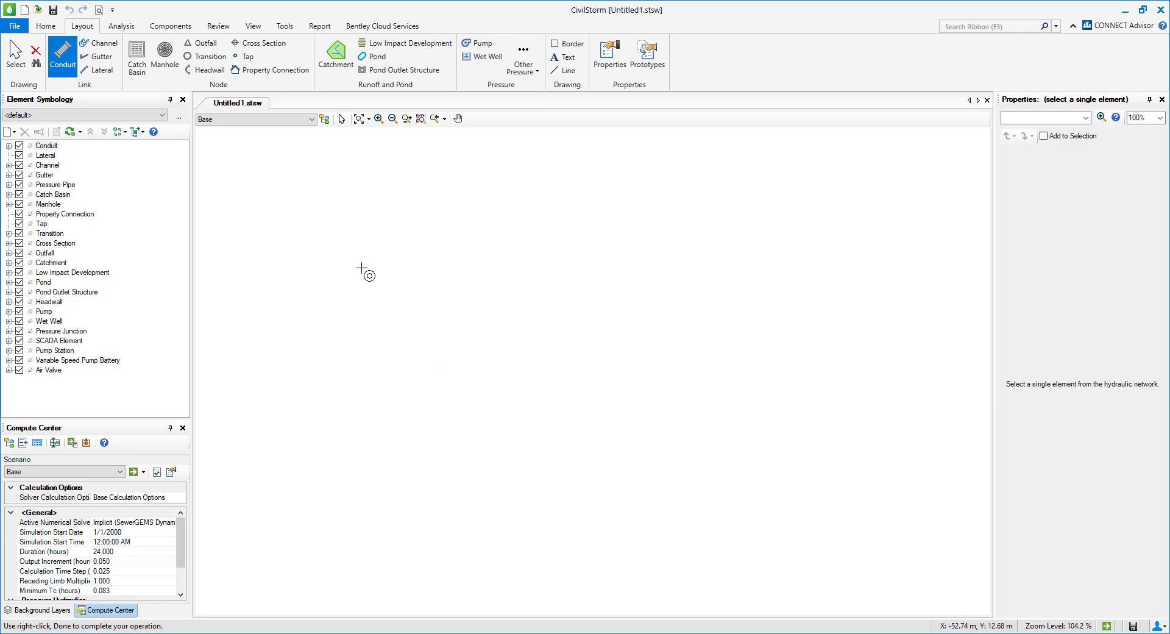
click(344, 225)
click(449, 287)
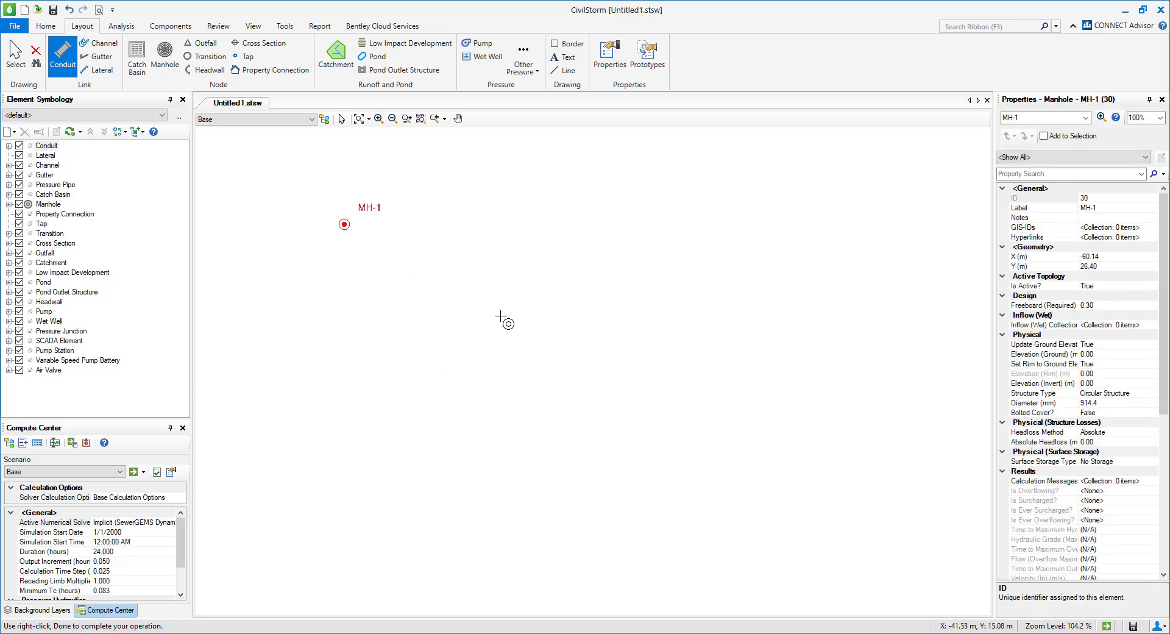
click(578, 364)
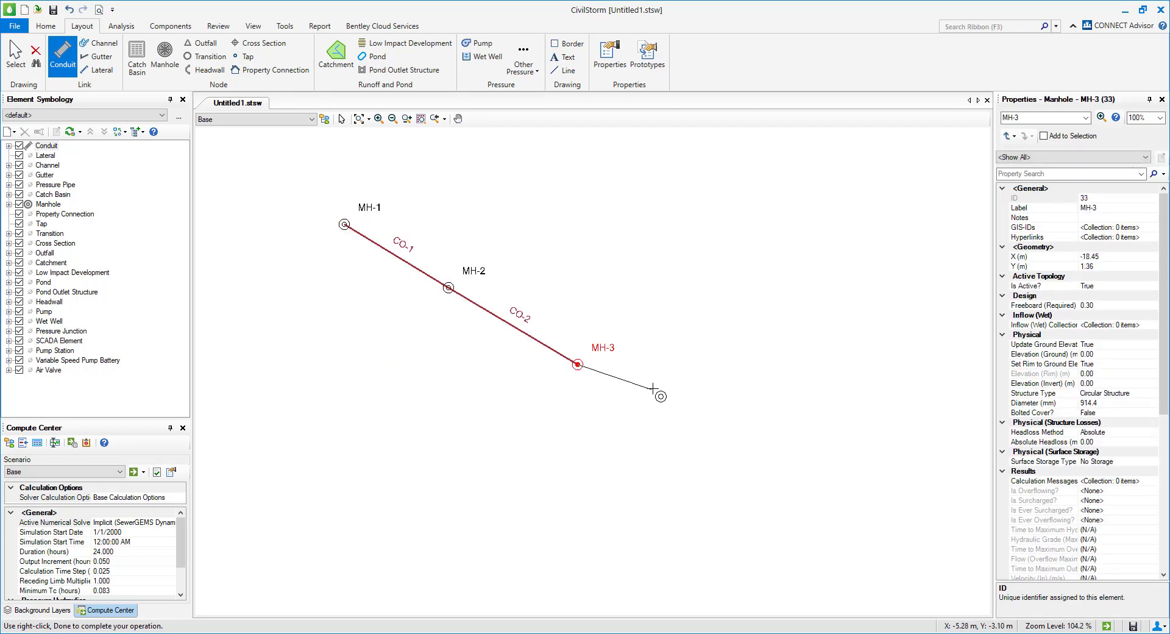
click(702, 428)
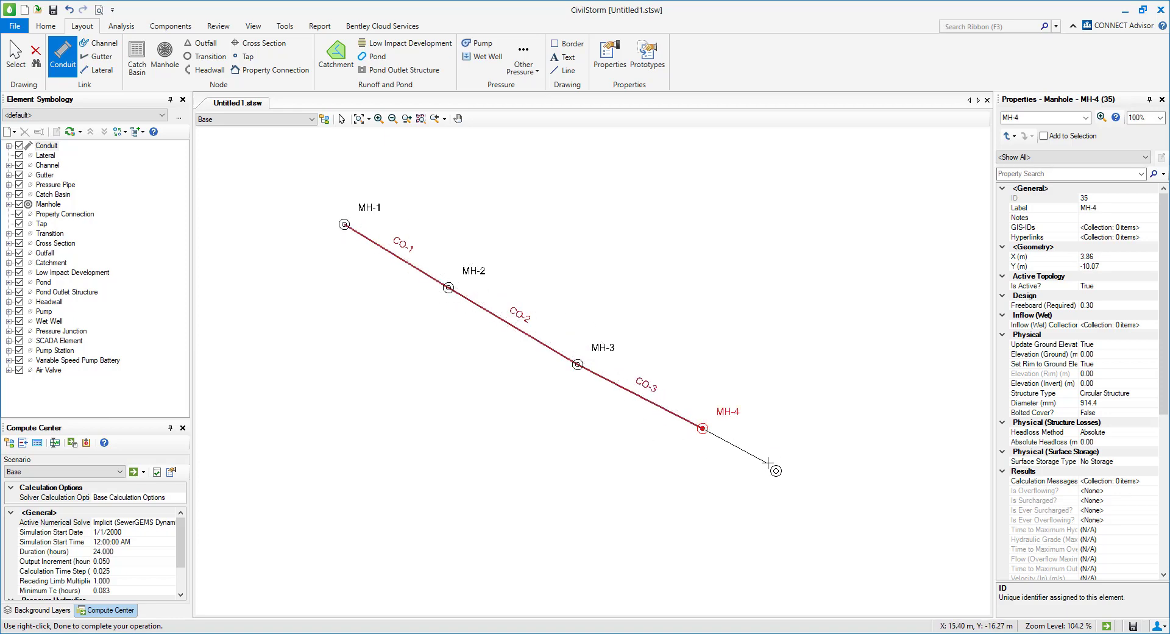
Step: Extend the run from the last manhole with a conduit to a catch basin at about X 22, Y -18 m, and finish the run
right_click(791, 472)
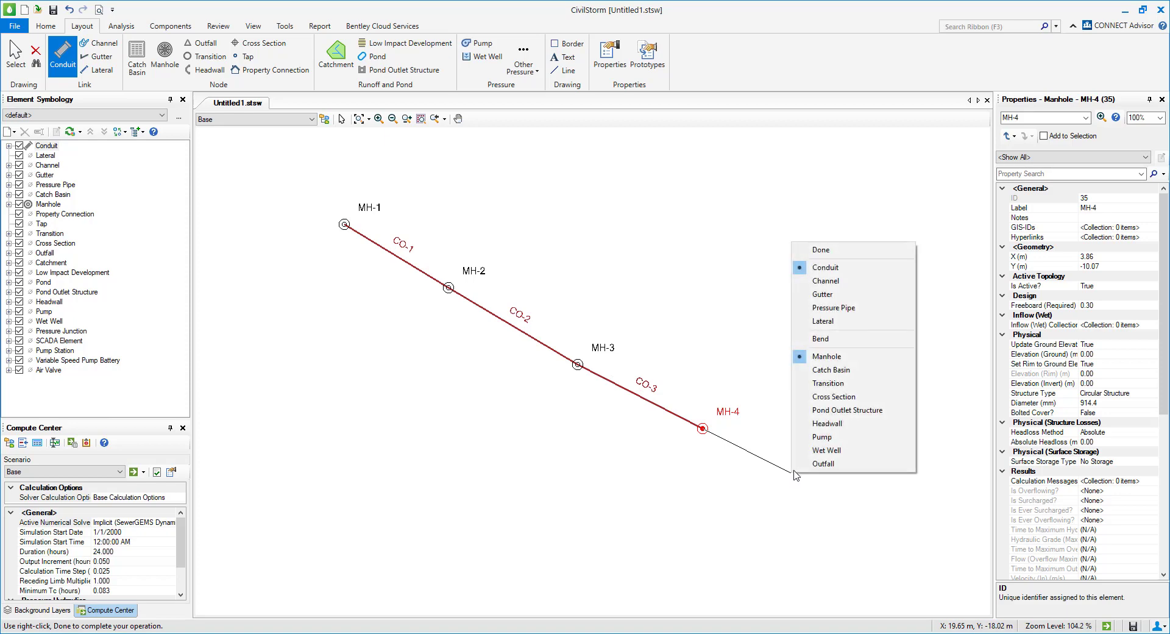
click(859, 372)
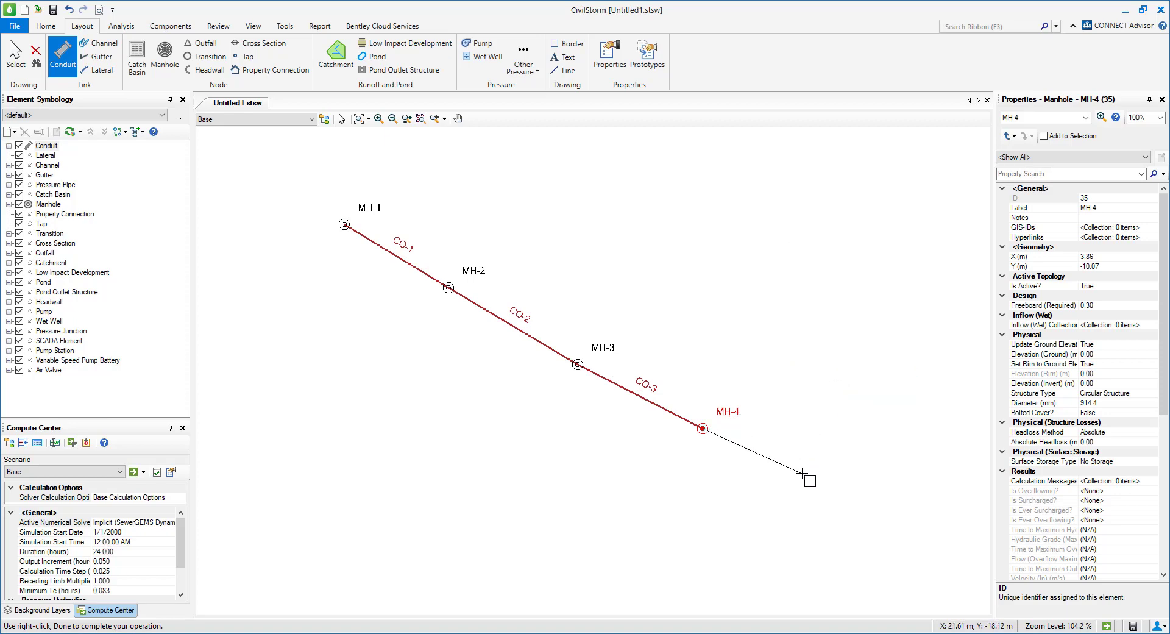
click(816, 519)
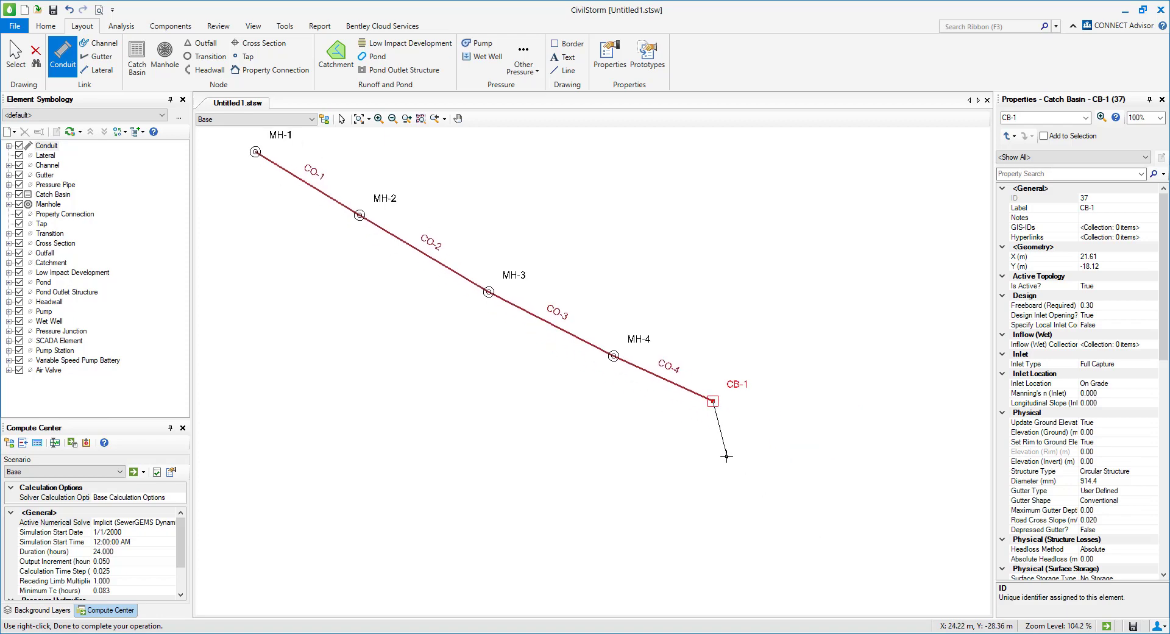
drag(649, 419, 666, 470)
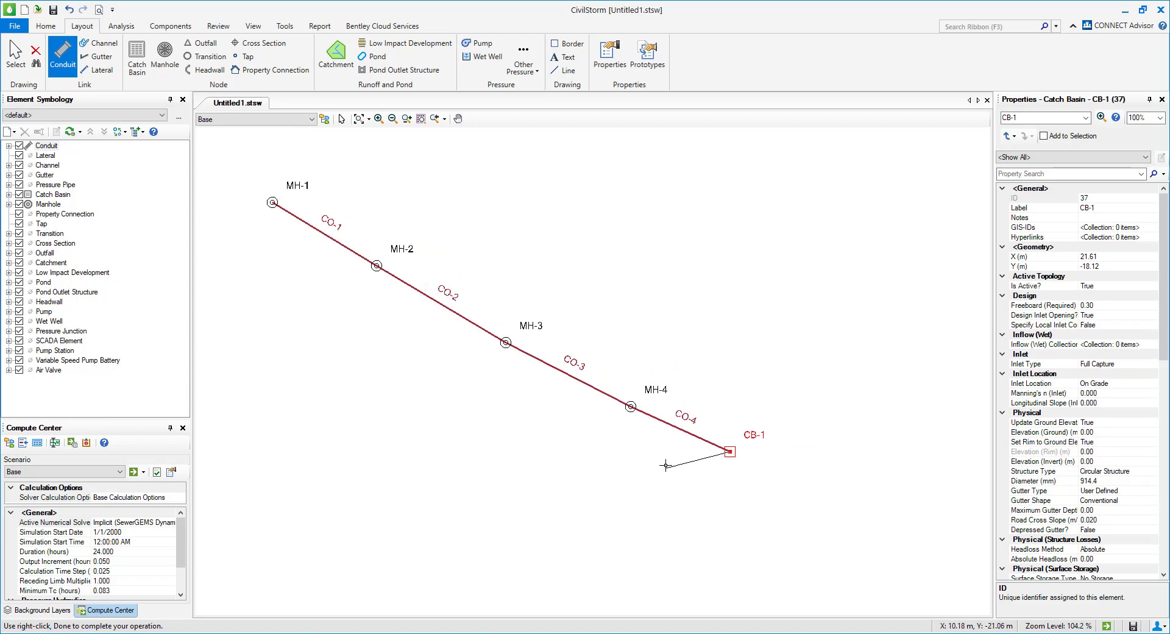
right_click(690, 353)
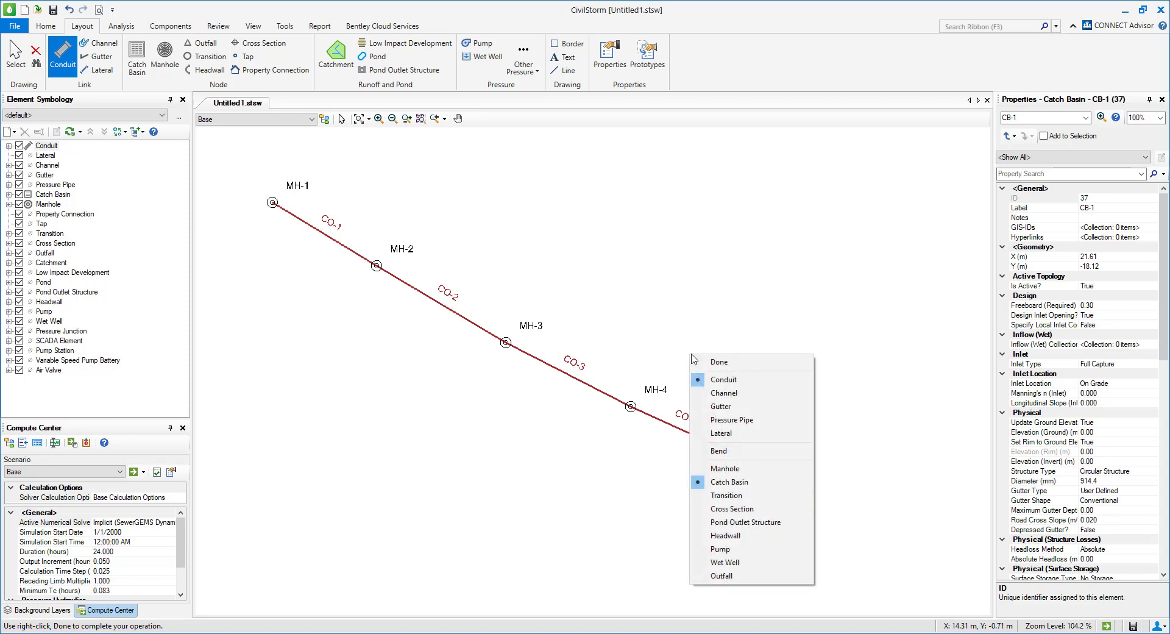
click(732, 365)
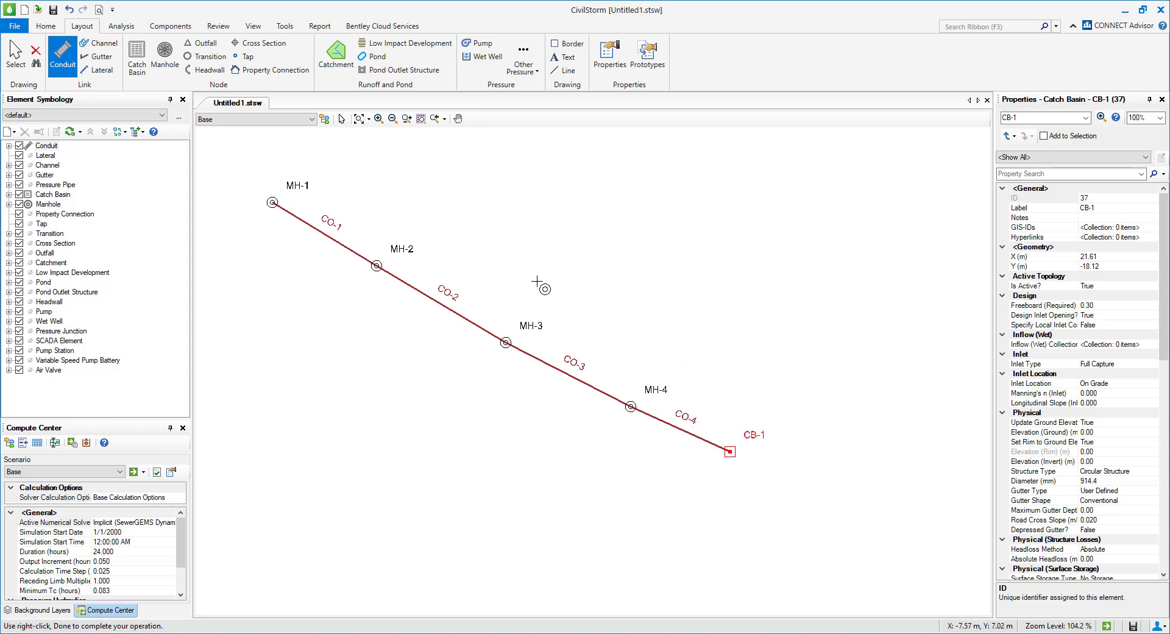
Step: Draw two branch conduits from new manholes, one about 16 m long into MH-3 from above and one about 10.5 m into MH-4 from below
click(538, 260)
click(507, 342)
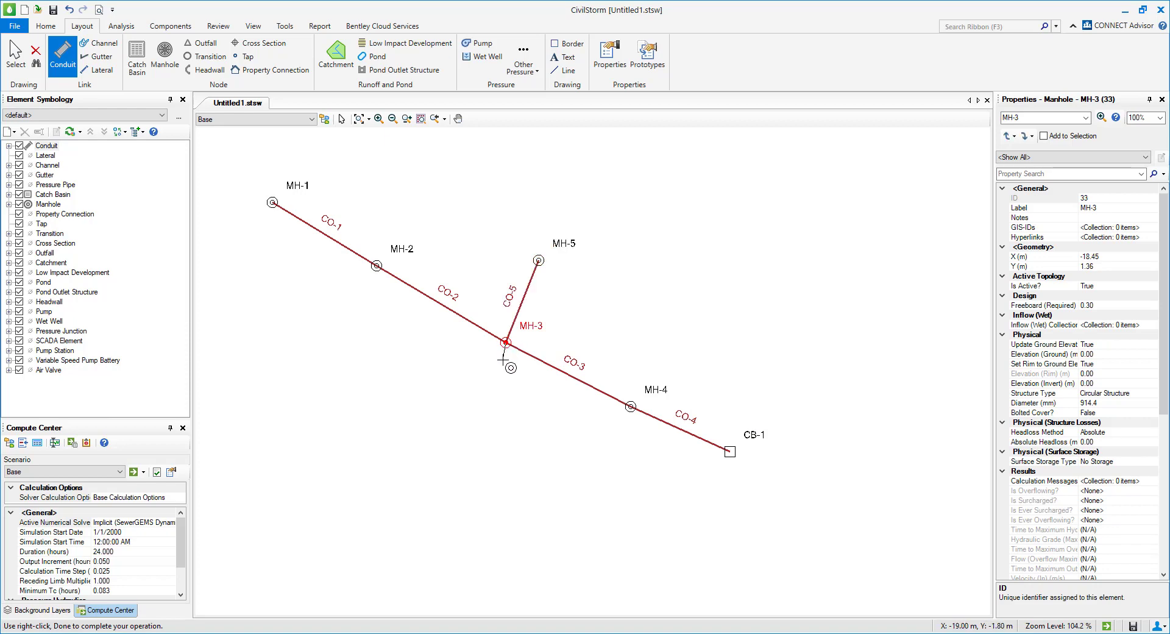
scroll(601, 456, up, 2)
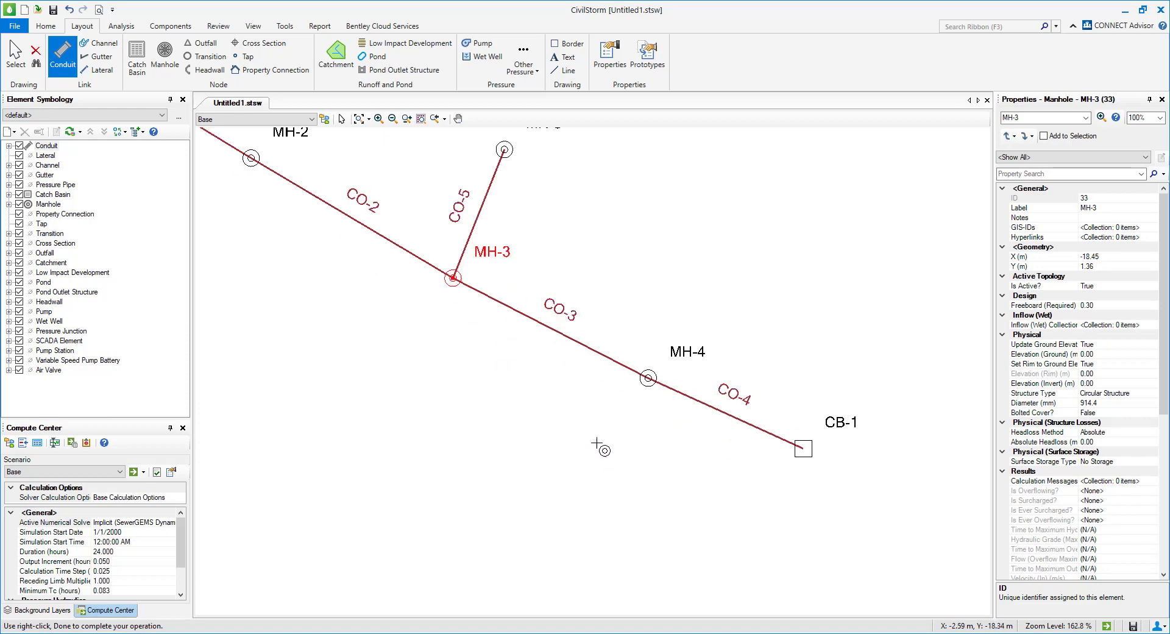
click(592, 451)
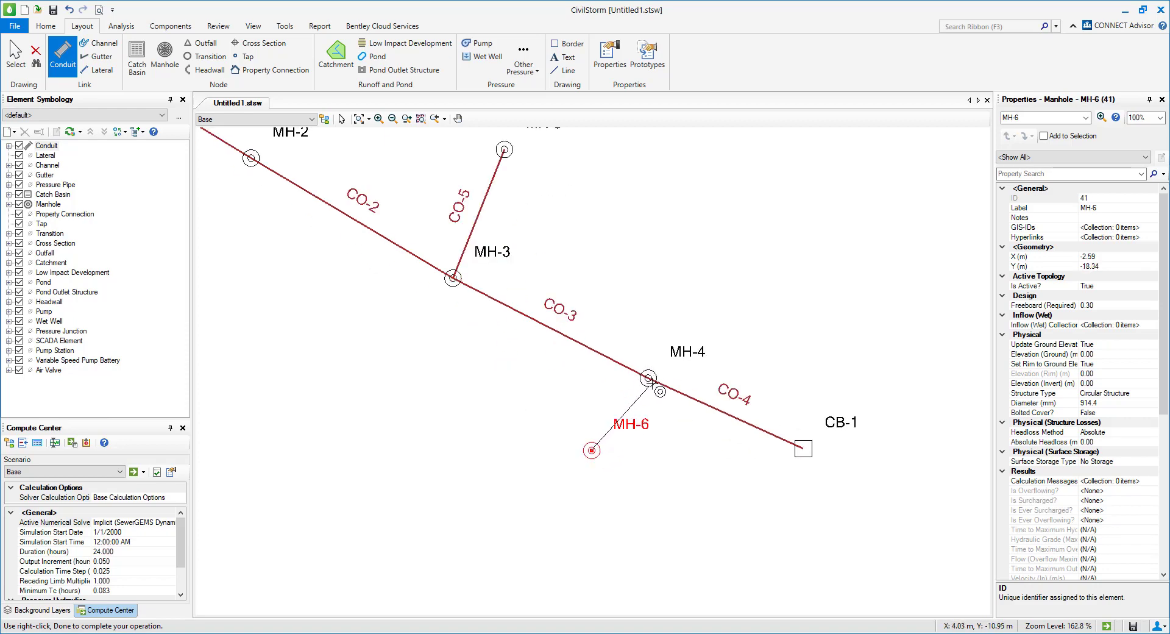
click(648, 378)
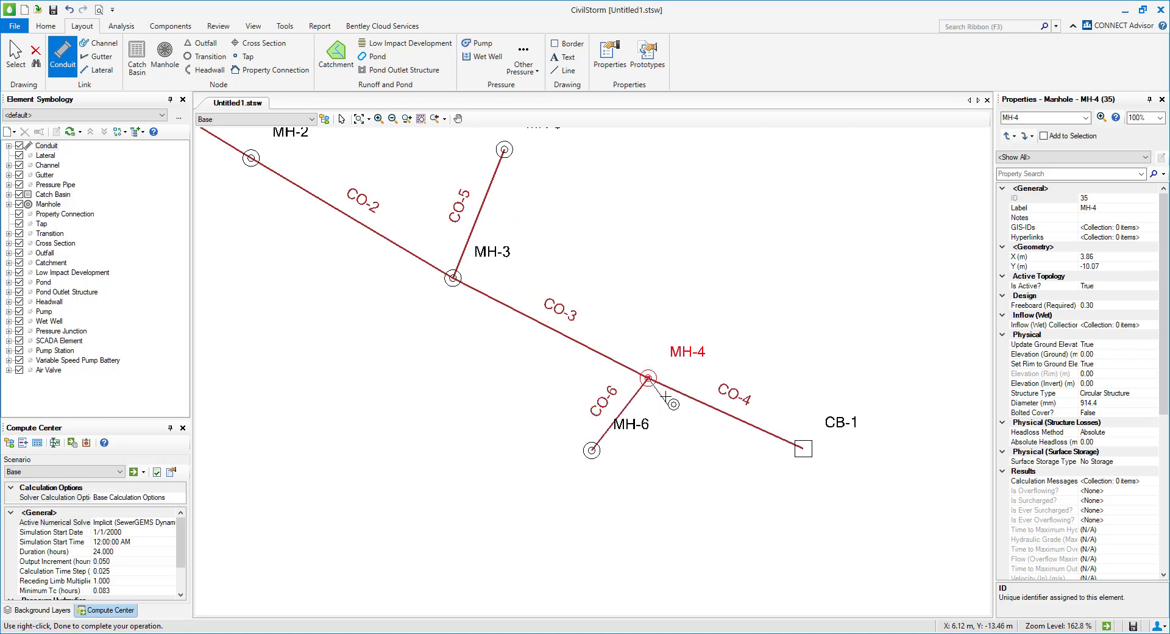
scroll(648, 379, down, 1)
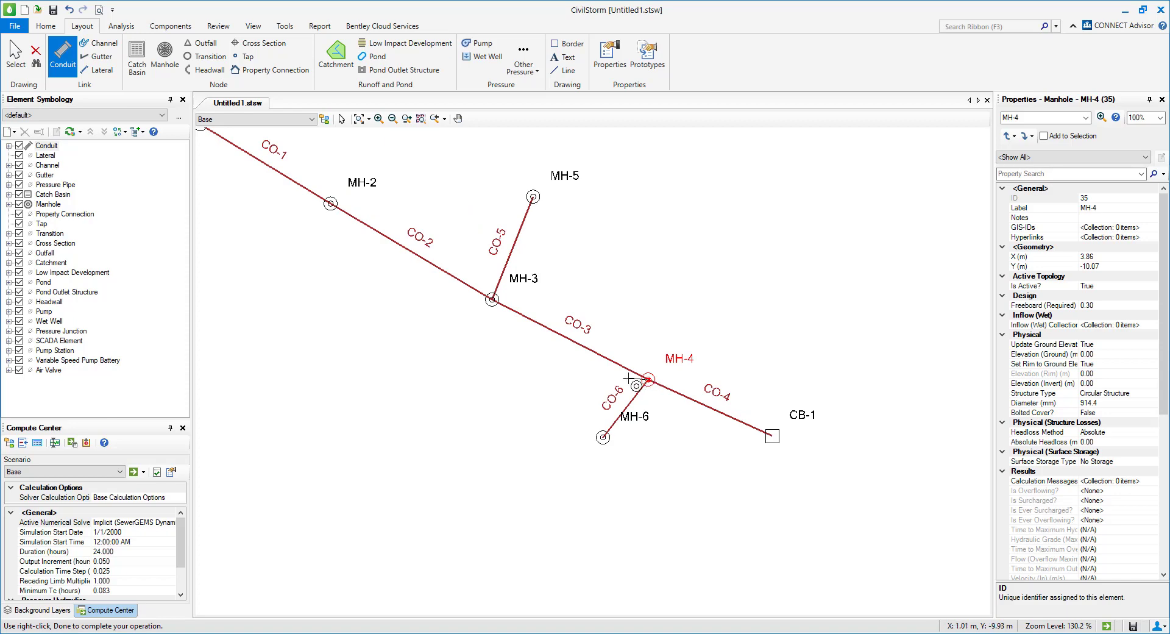
scroll(576, 378, down, 2)
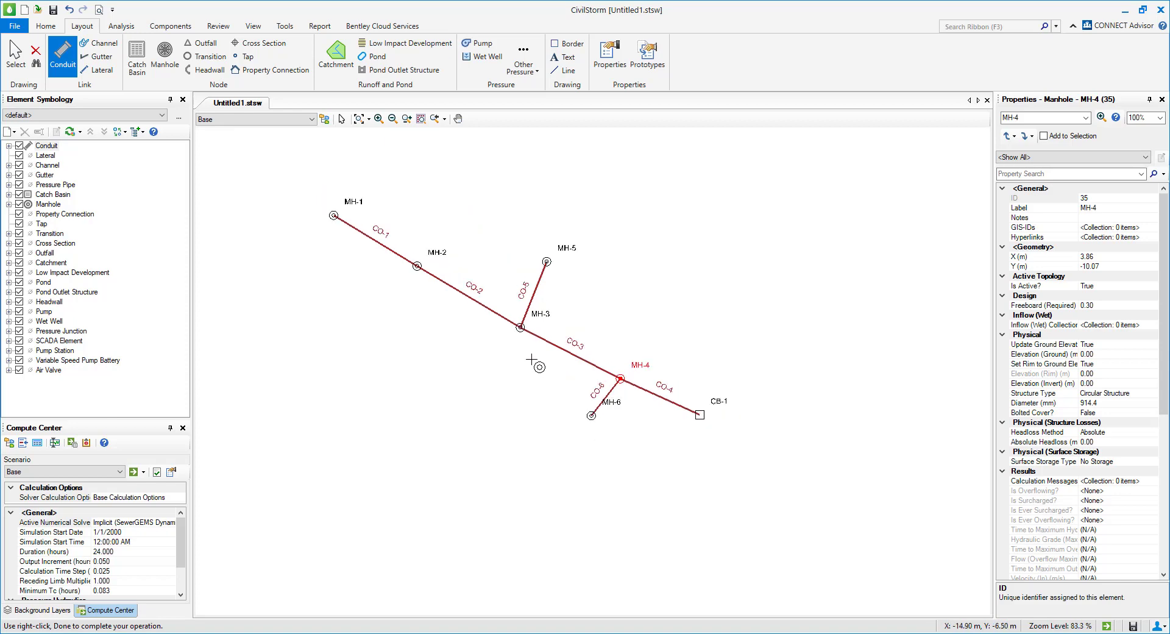
drag(512, 352, 534, 388)
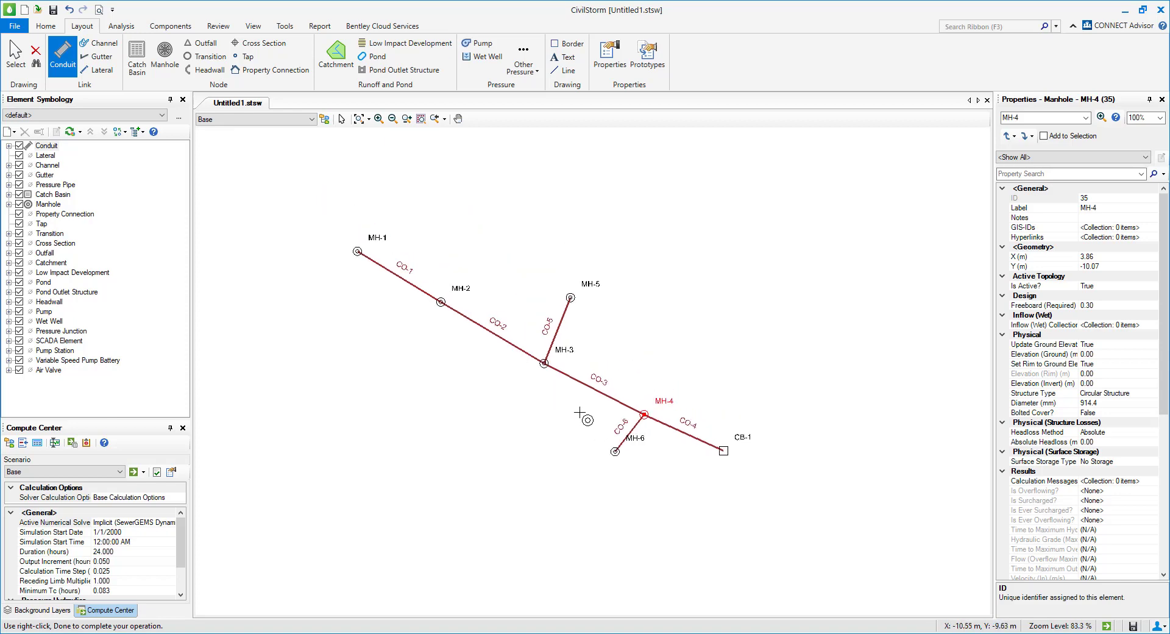
key(Escape)
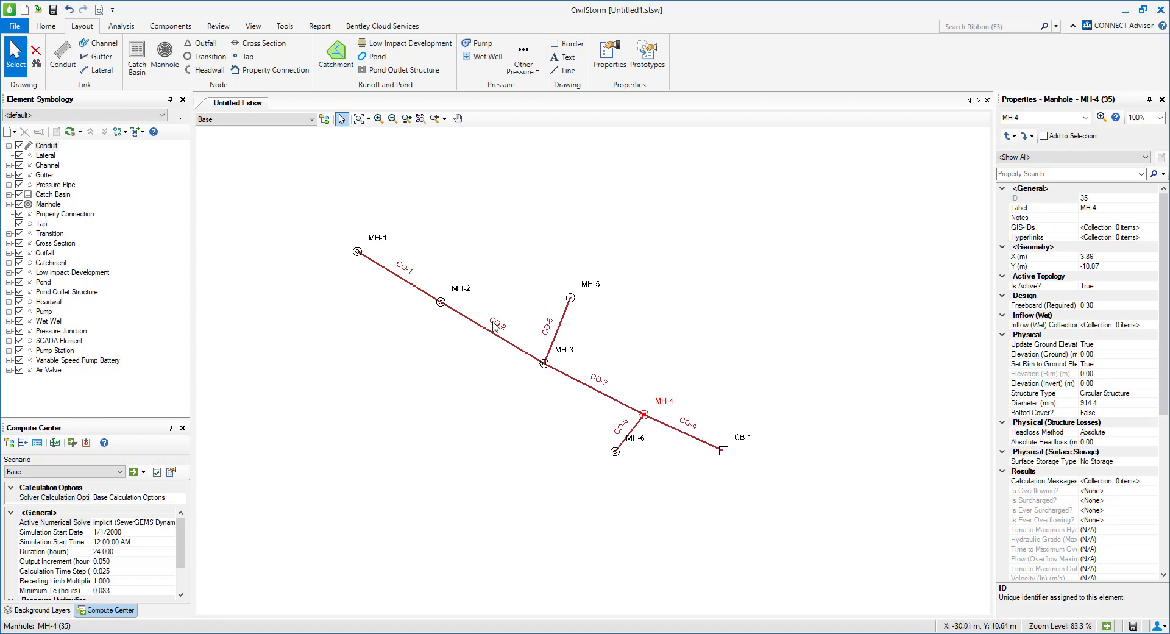
scroll(495, 326, up, 2)
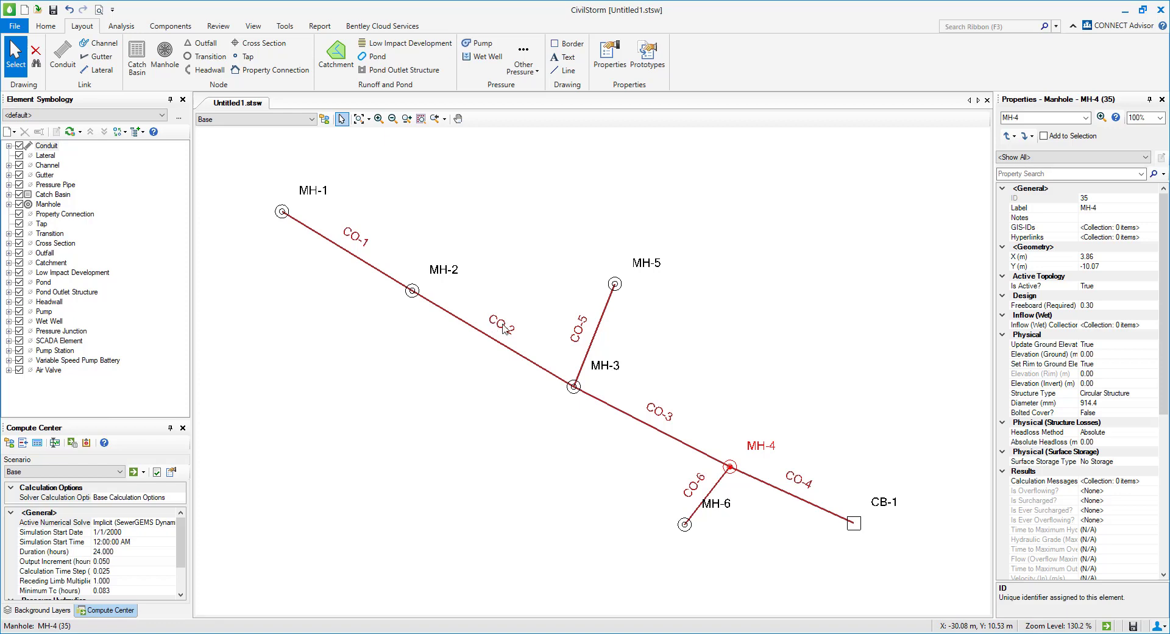
scroll(515, 343, down, 1)
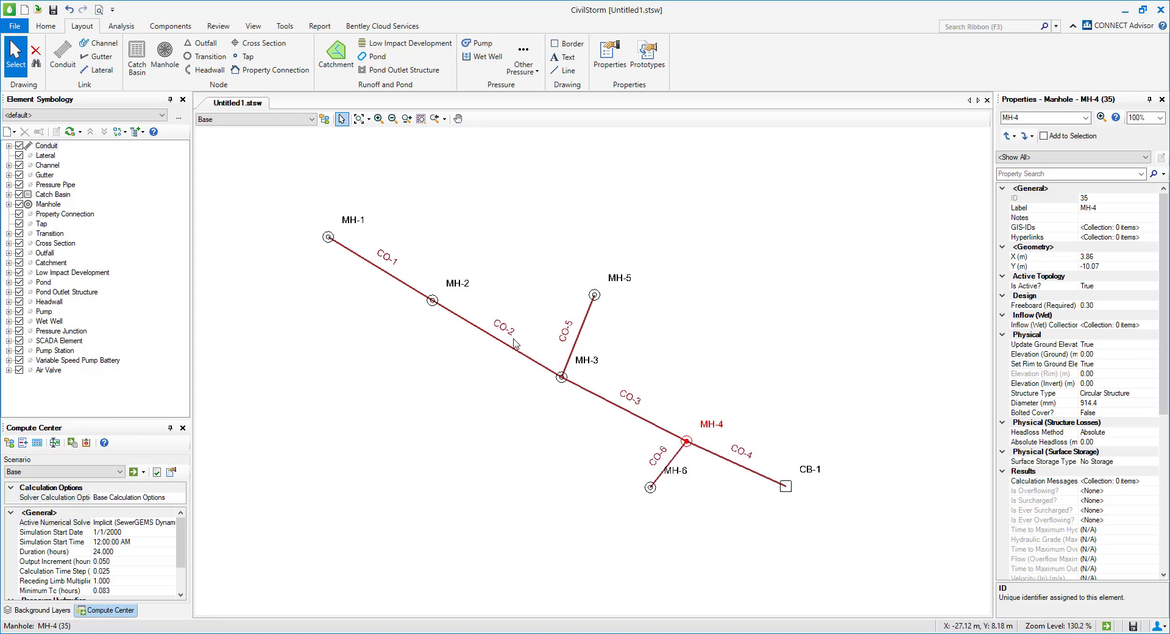
scroll(515, 343, down, 1)
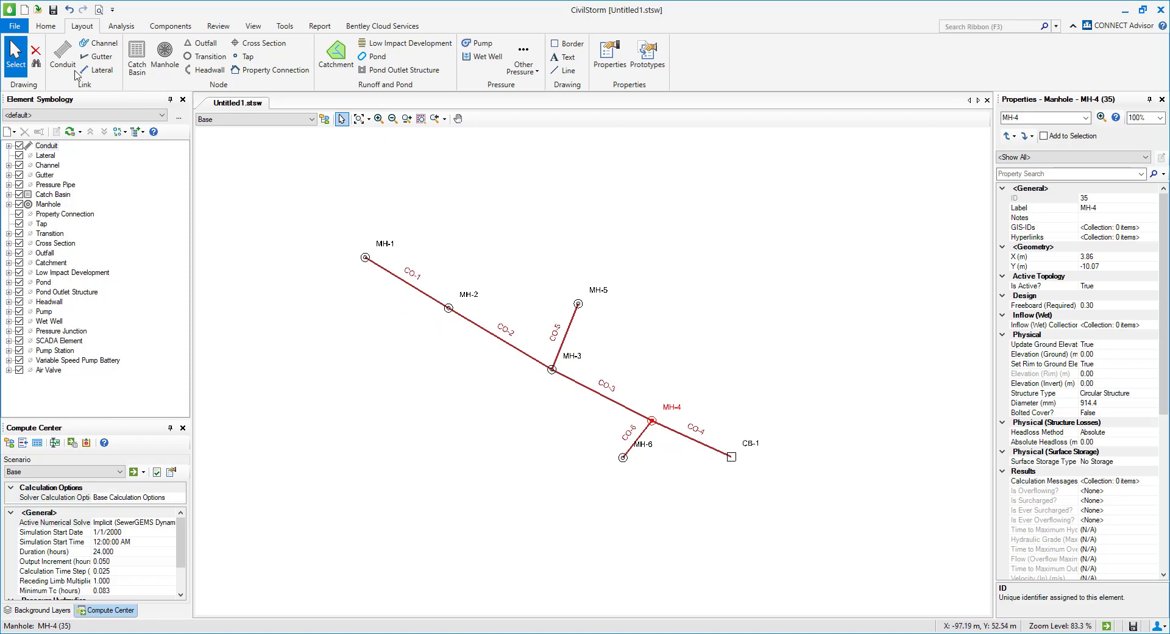
Step: Review the label prefixes of the element types in the labeling options, compare them with the drawing, and accept the options
click(13, 26)
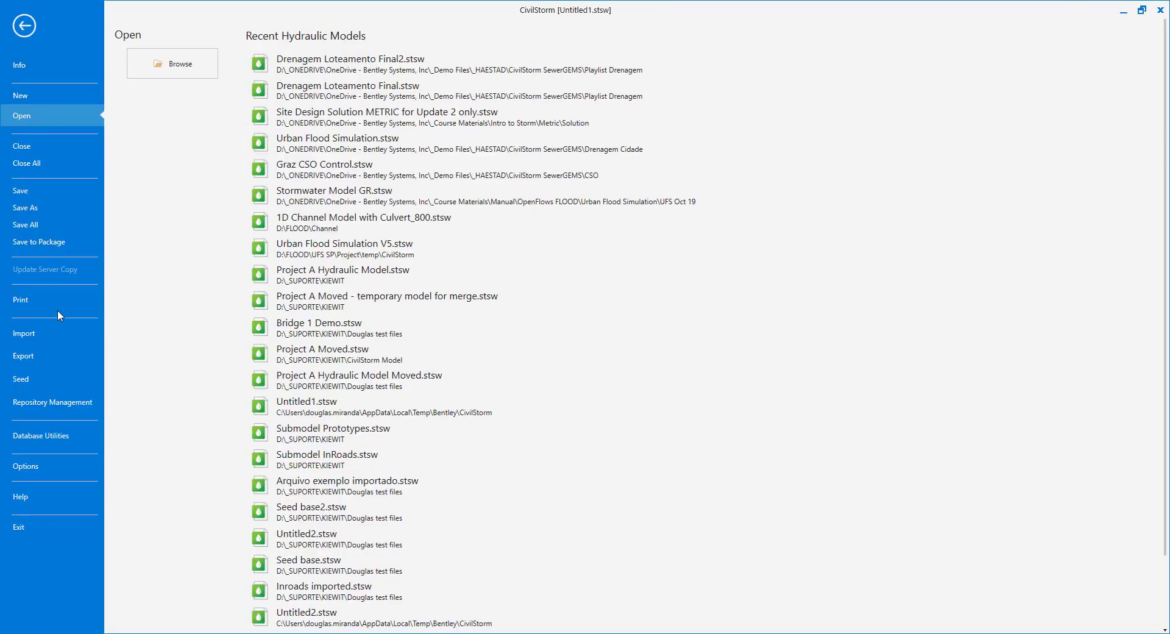
click(44, 466)
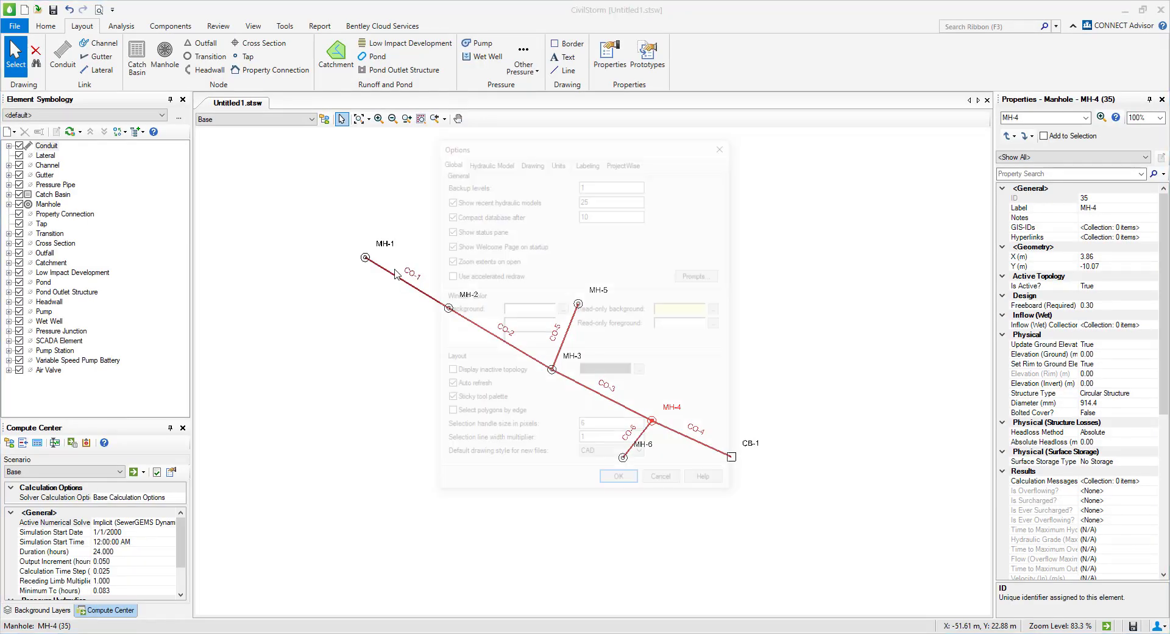
click(596, 165)
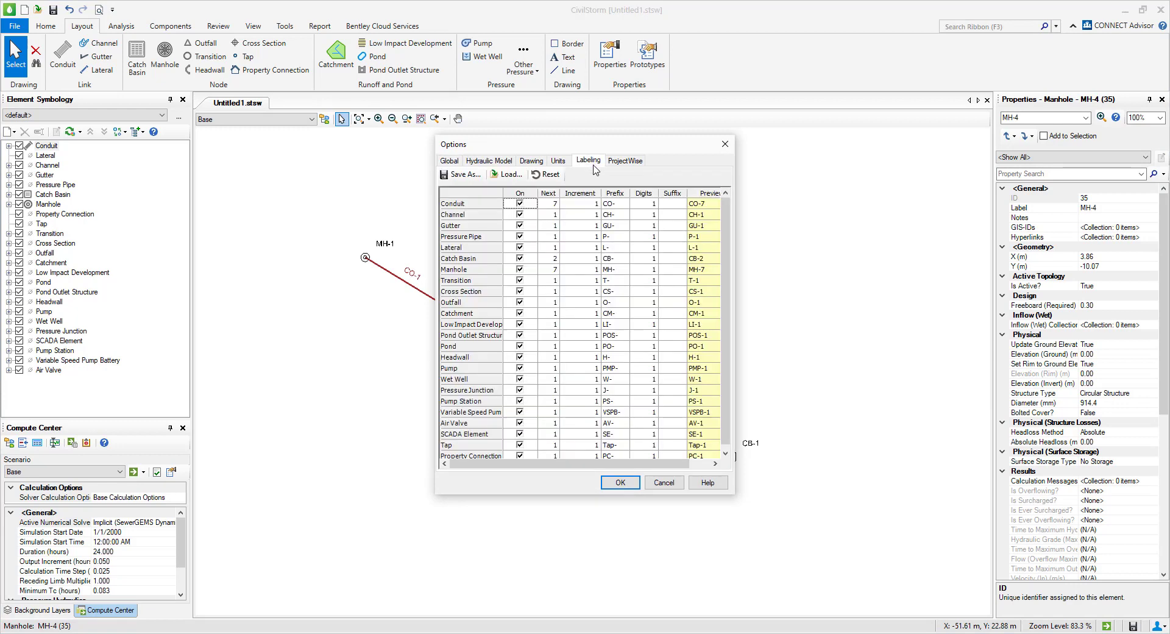
click(617, 205)
drag(617, 434, 613, 202)
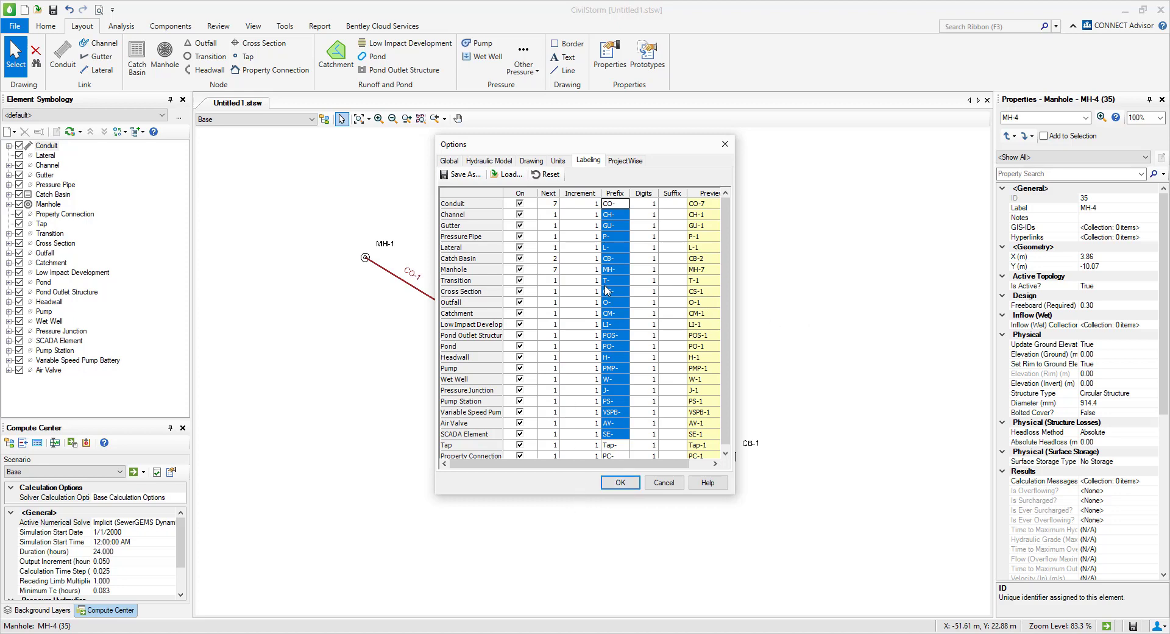
drag(537, 151, 781, 162)
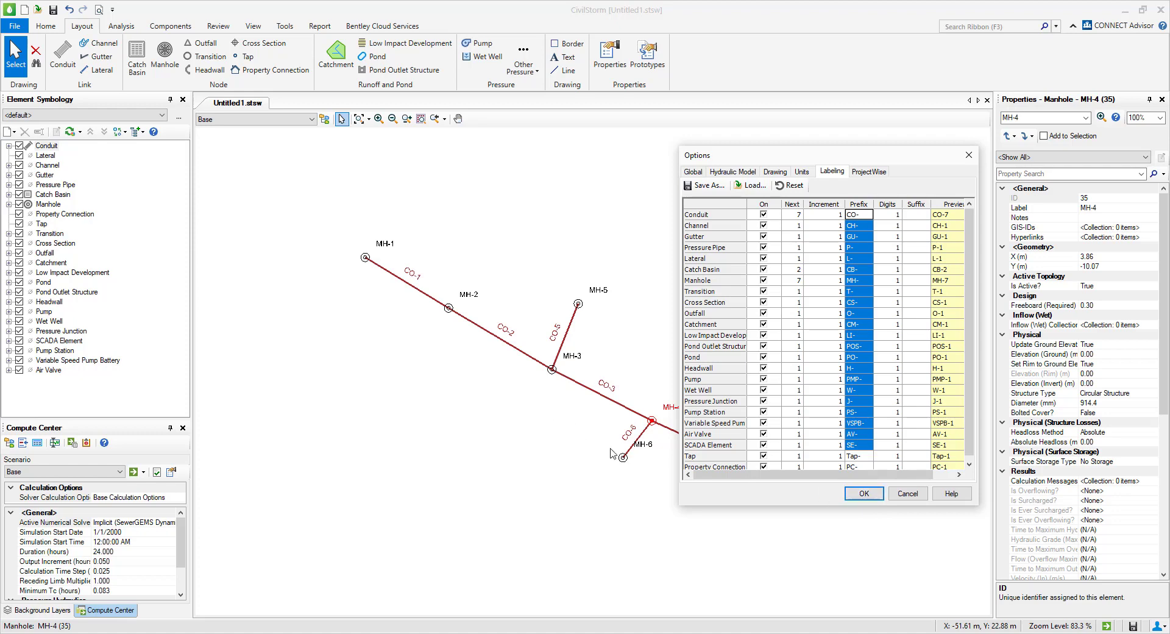
click(853, 495)
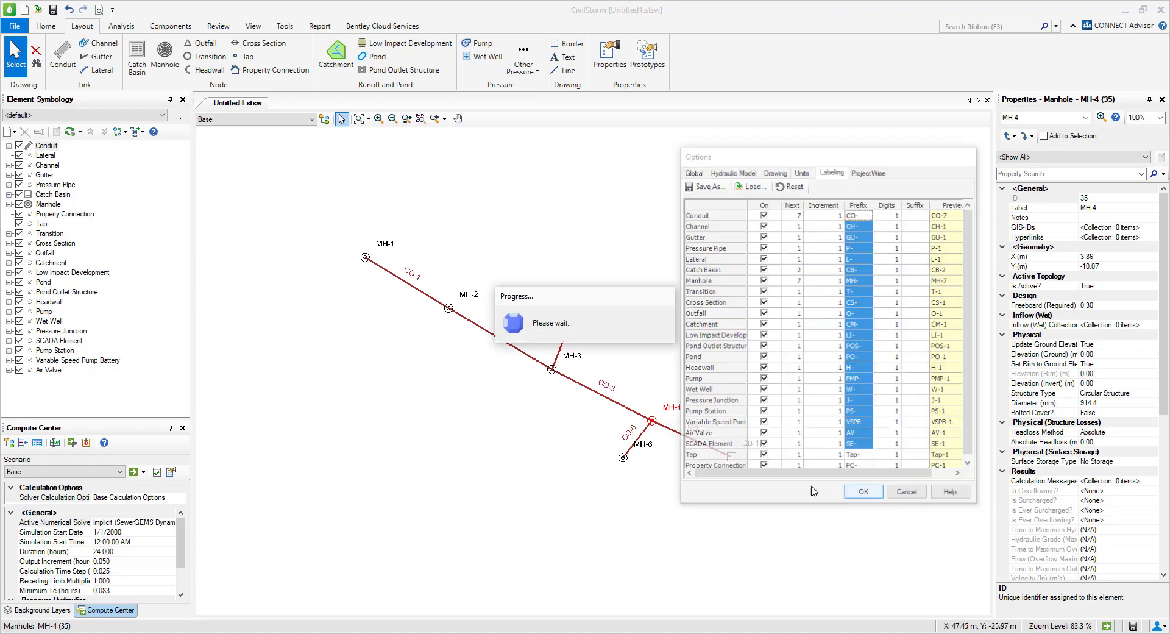
Step: Open the predefined Conduit Table from the FlexTables
drag(580, 339, 544, 326)
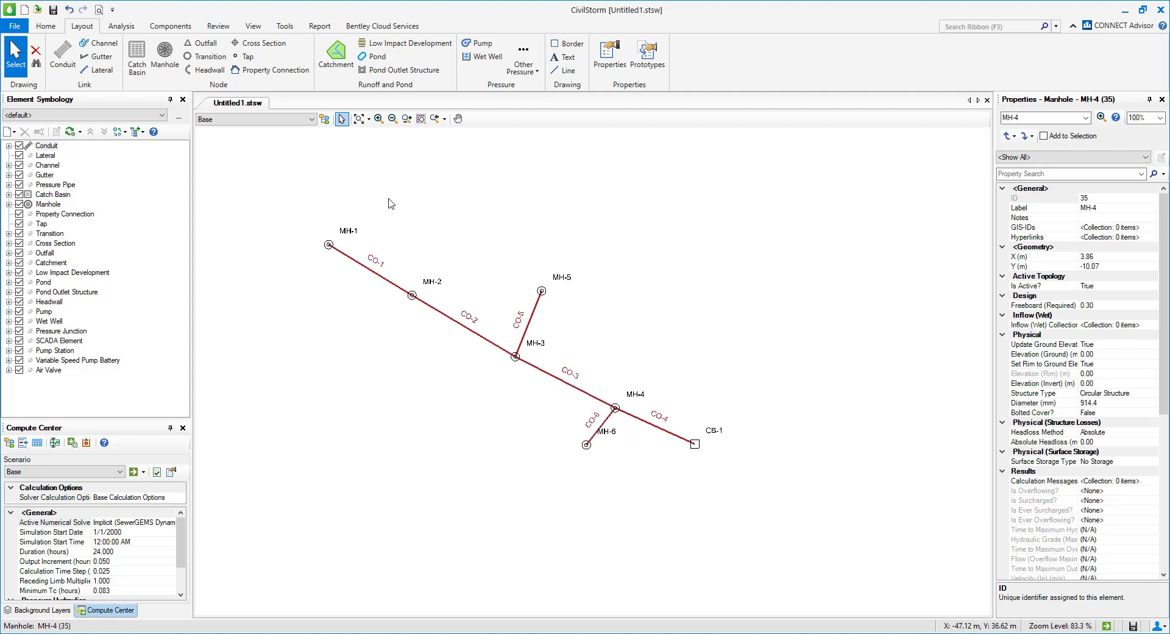
click(253, 26)
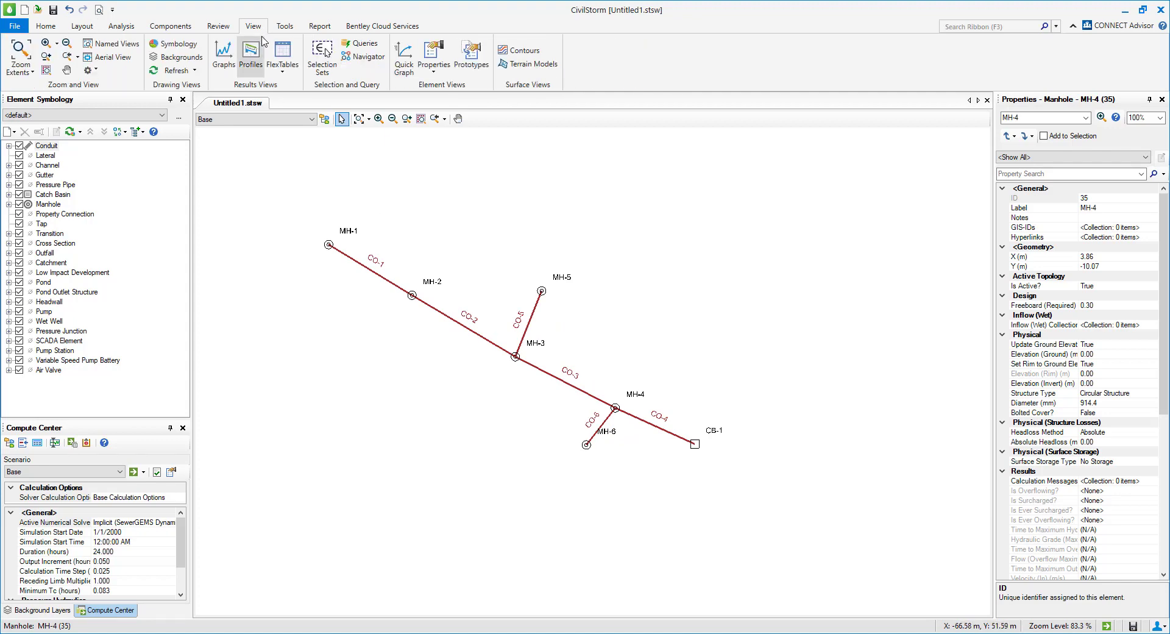
click(56, 28)
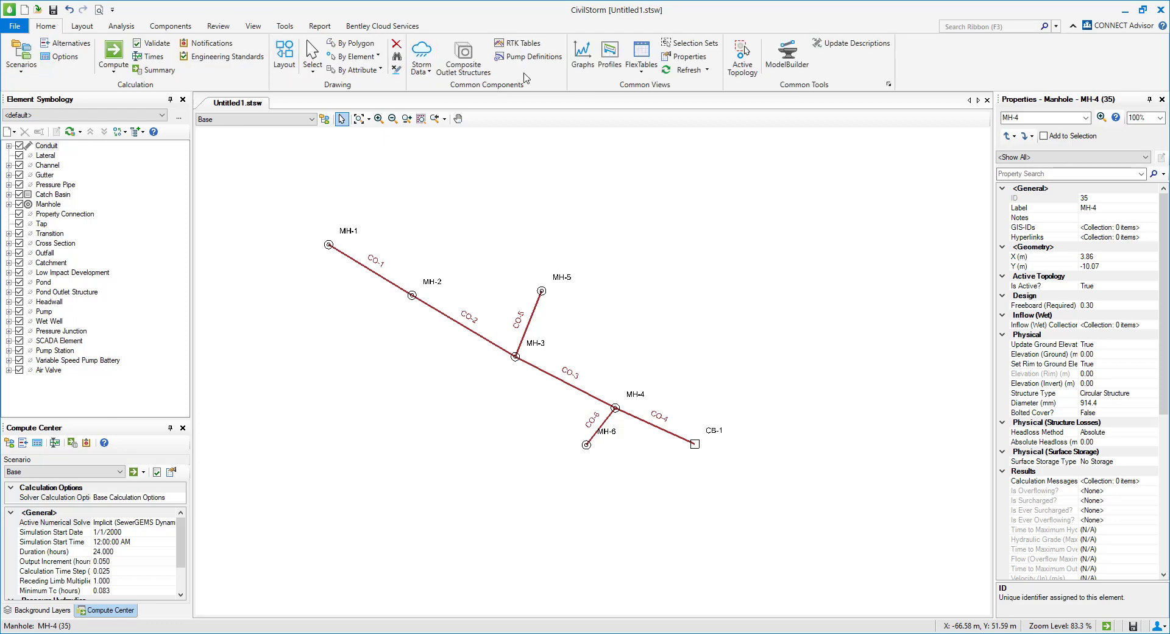
click(641, 59)
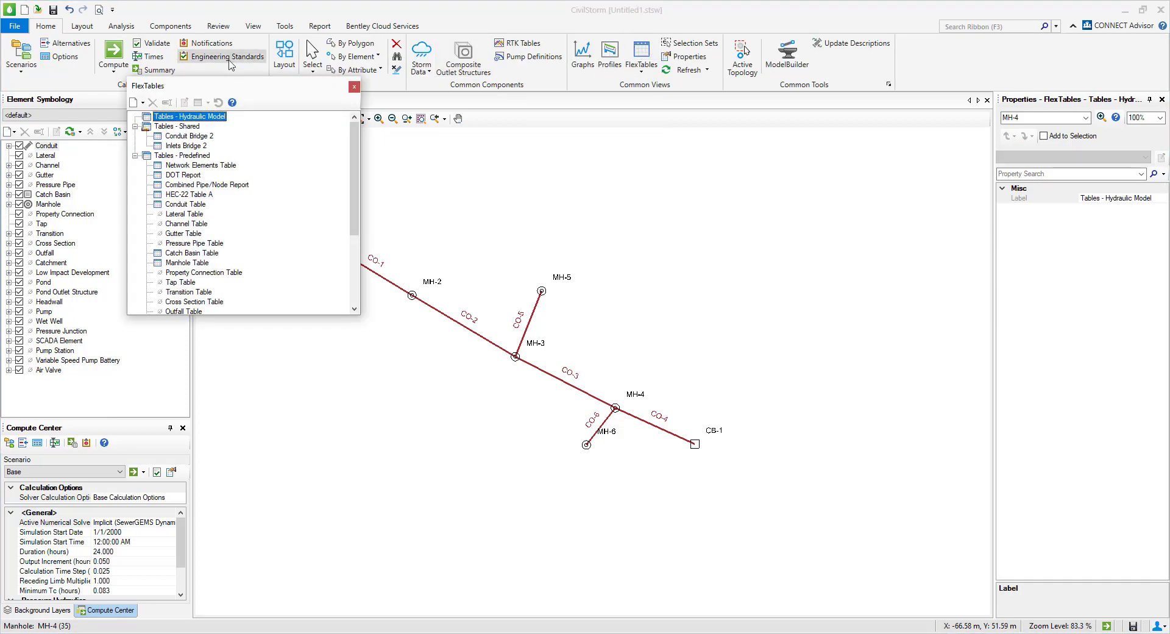
double_click(183, 205)
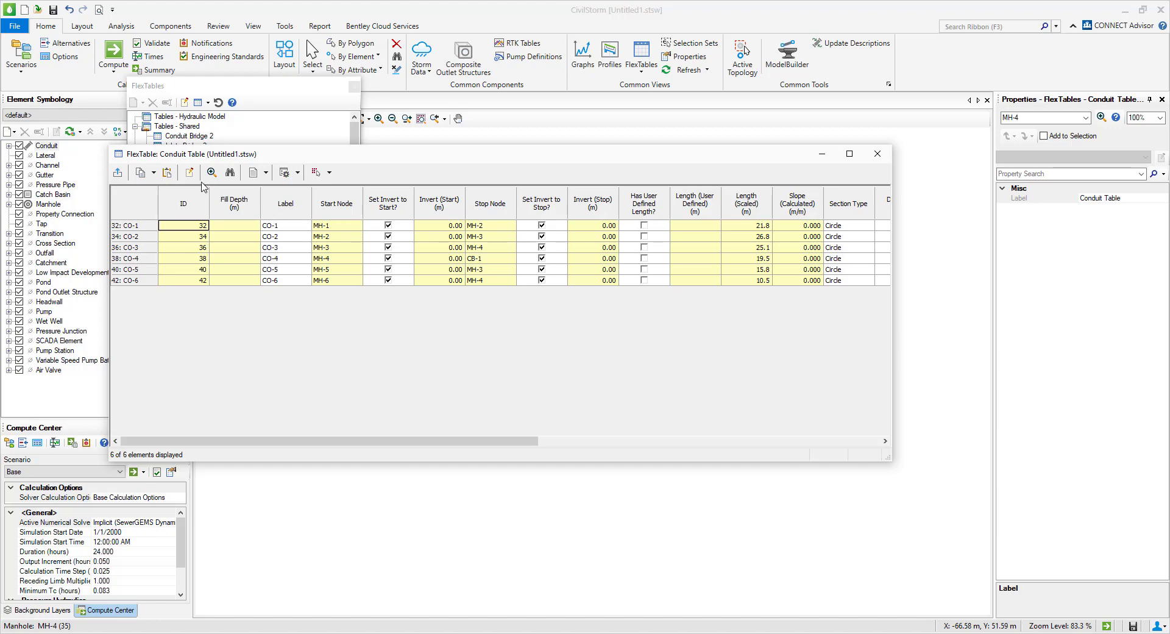
Step: Relabel all conduits by replacing "CO" with "TR" in the table's Label column, and close the table
drag(290, 225, 288, 286)
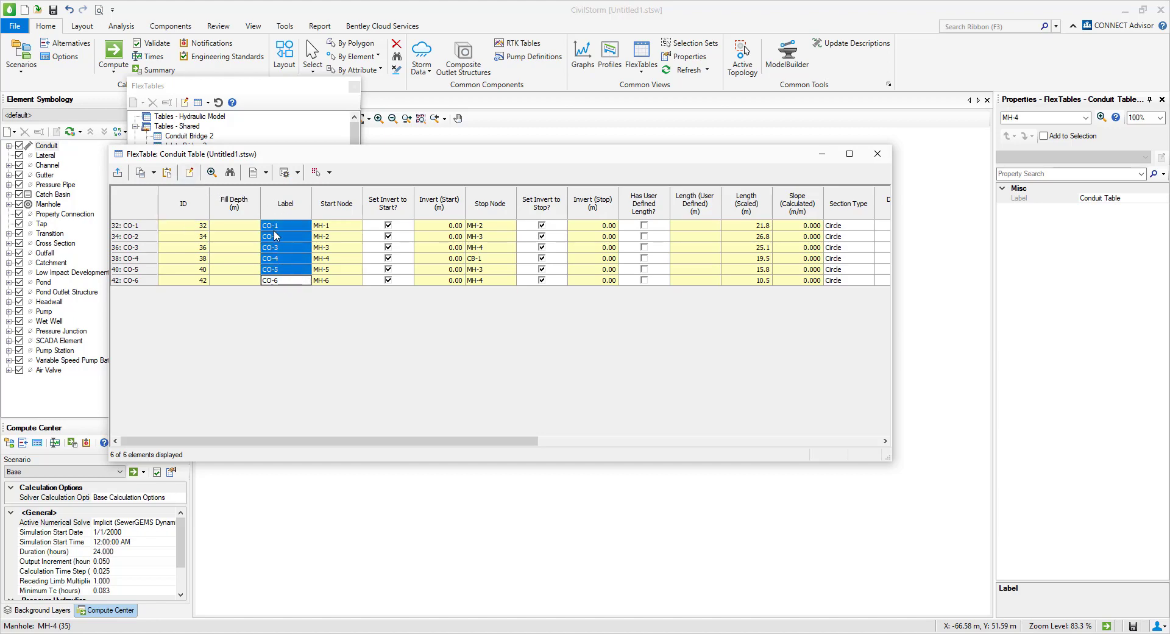
click(268, 229)
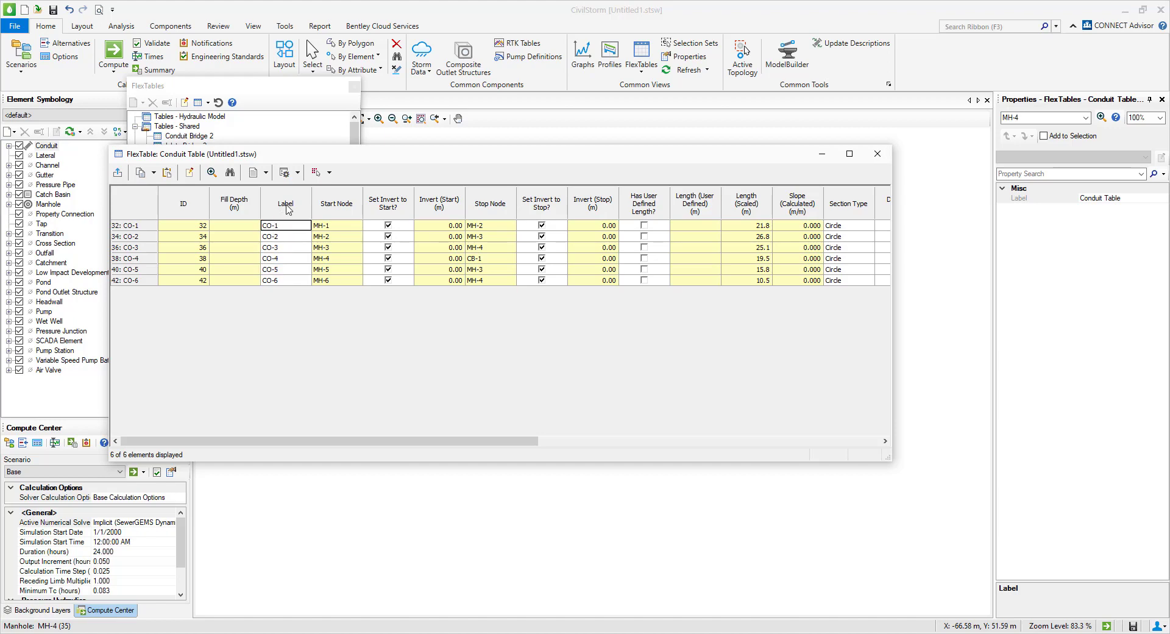
right_click(289, 210)
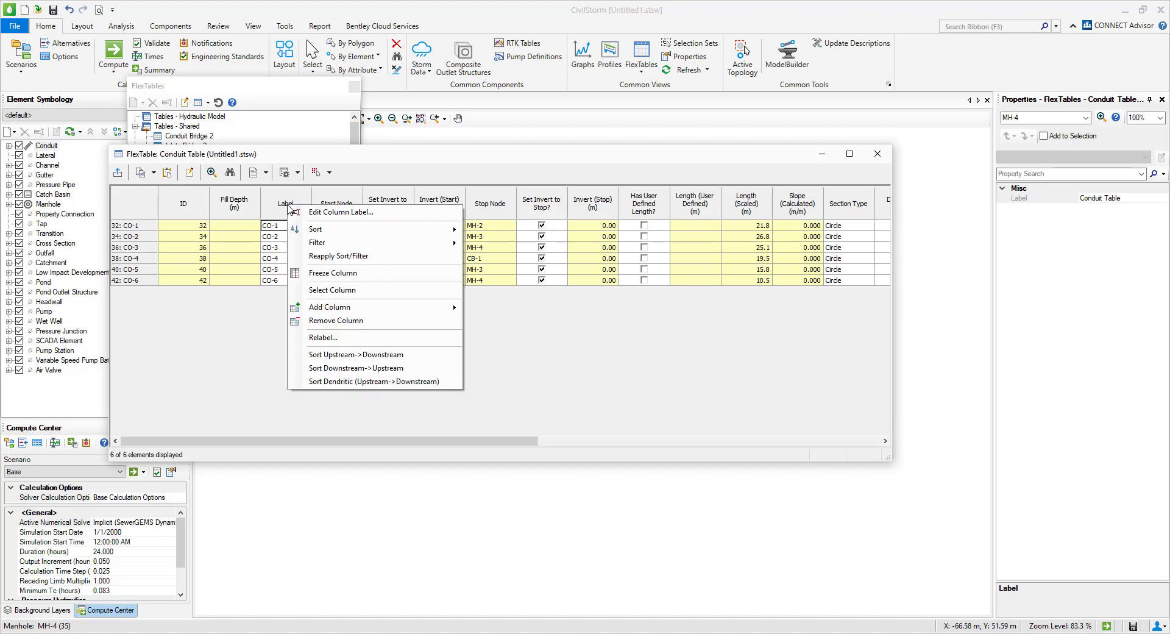
click(340, 338)
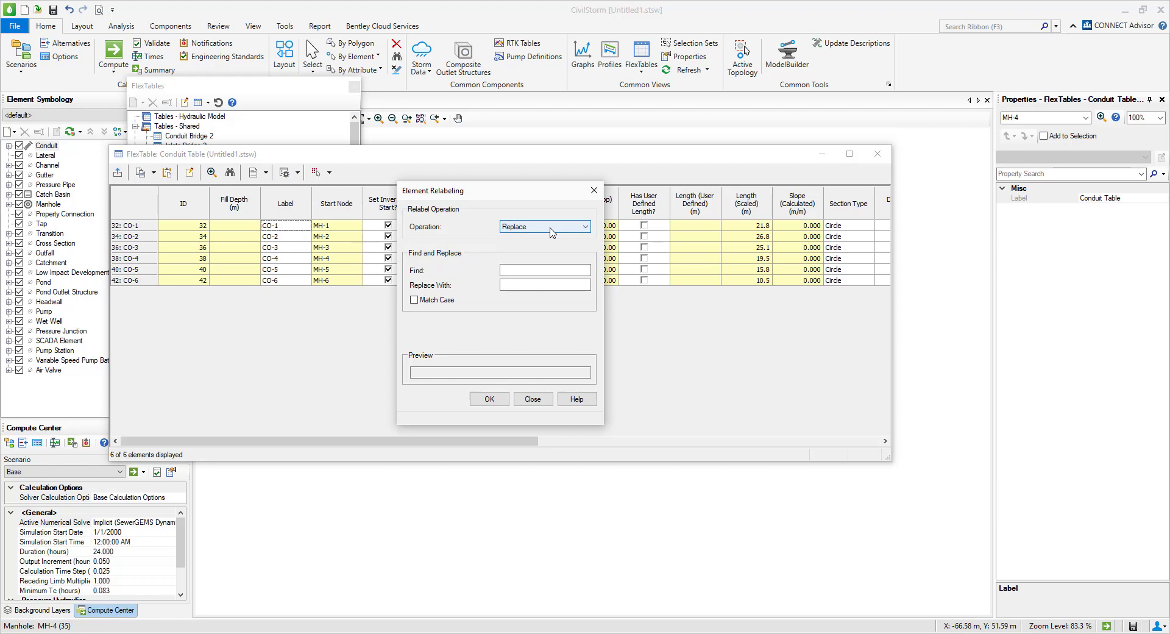
click(539, 270)
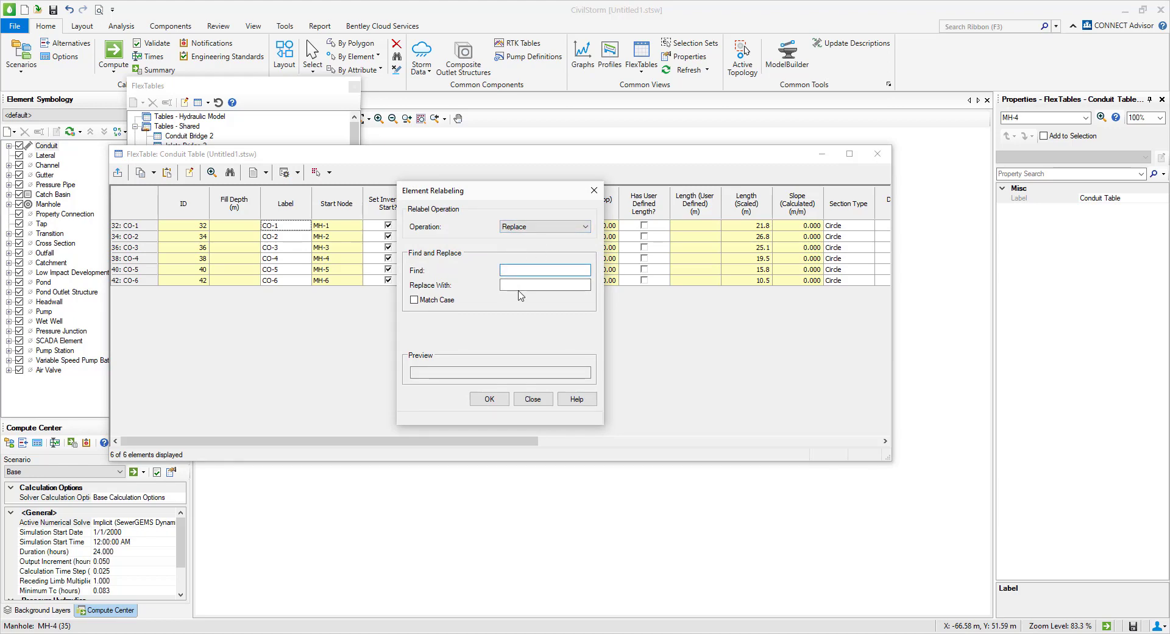
text(CO)
click(489, 399)
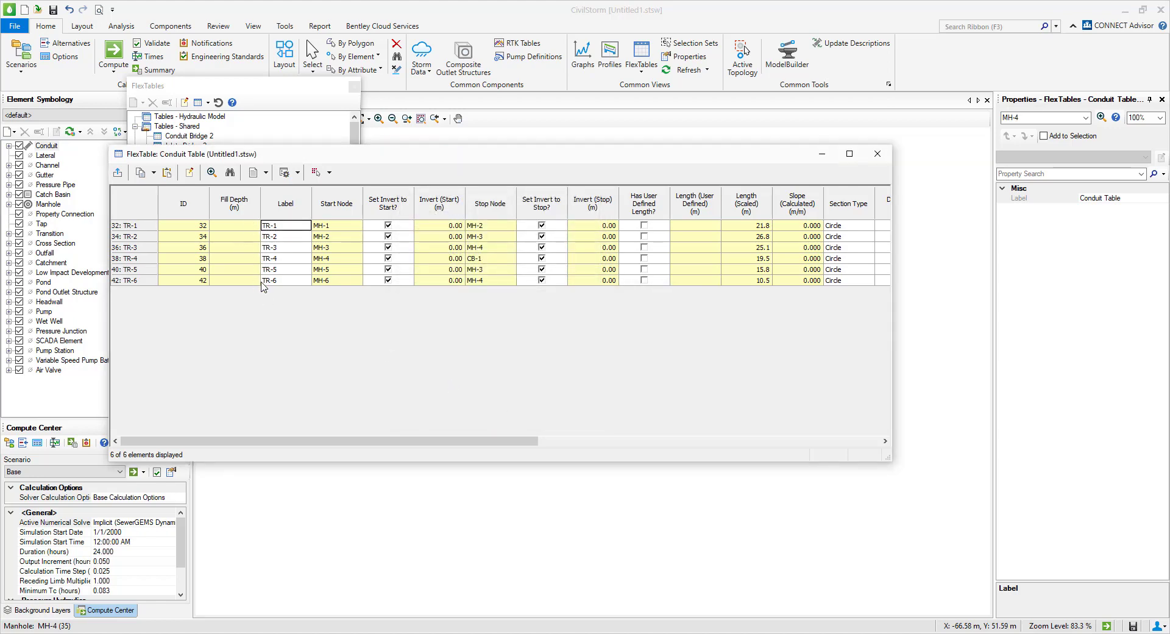
click(878, 154)
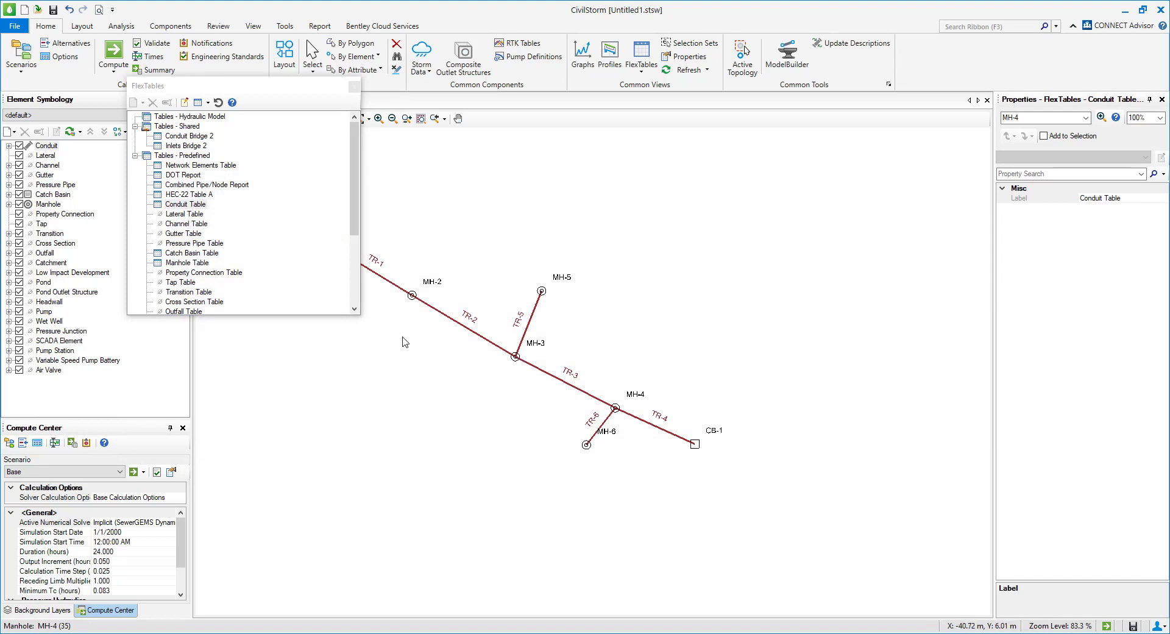
Step: Open the predefined Manhole Table and close the FlexTables list
double_click(186, 262)
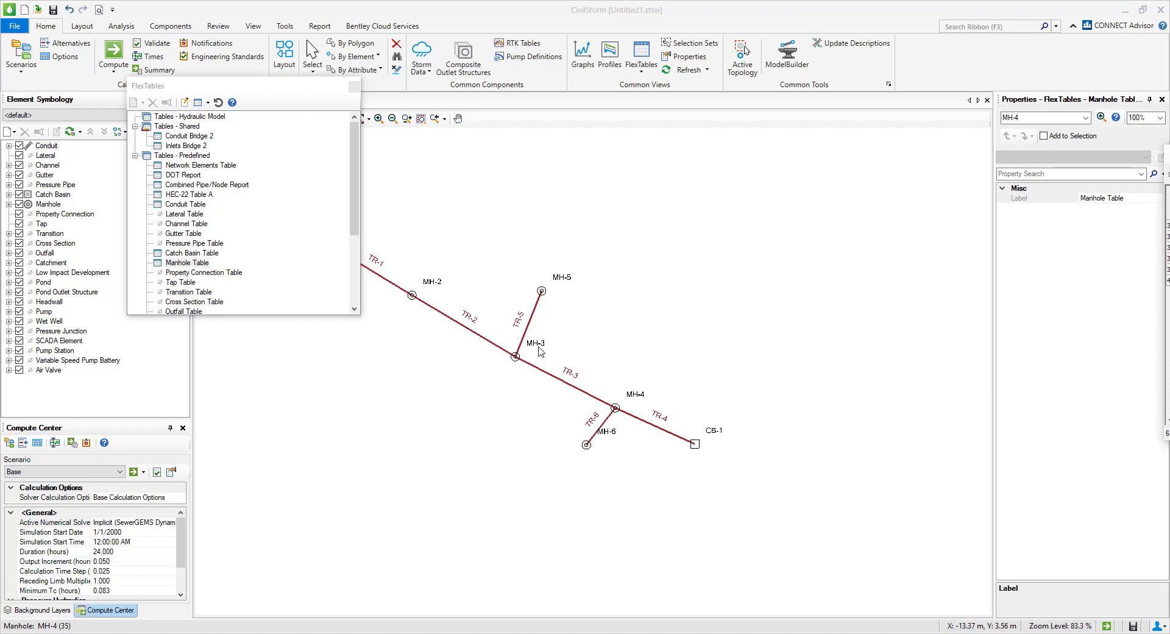
click(353, 87)
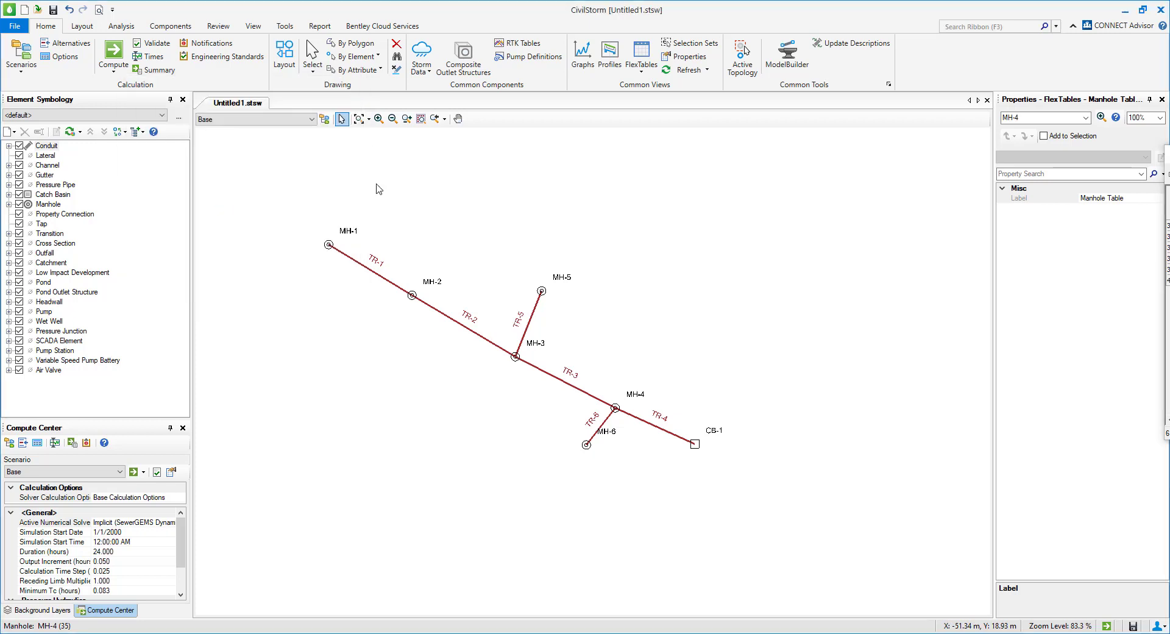
Step: Select the entire drainage network in the drawing and delete all its elements
scroll(378, 189, up, 2)
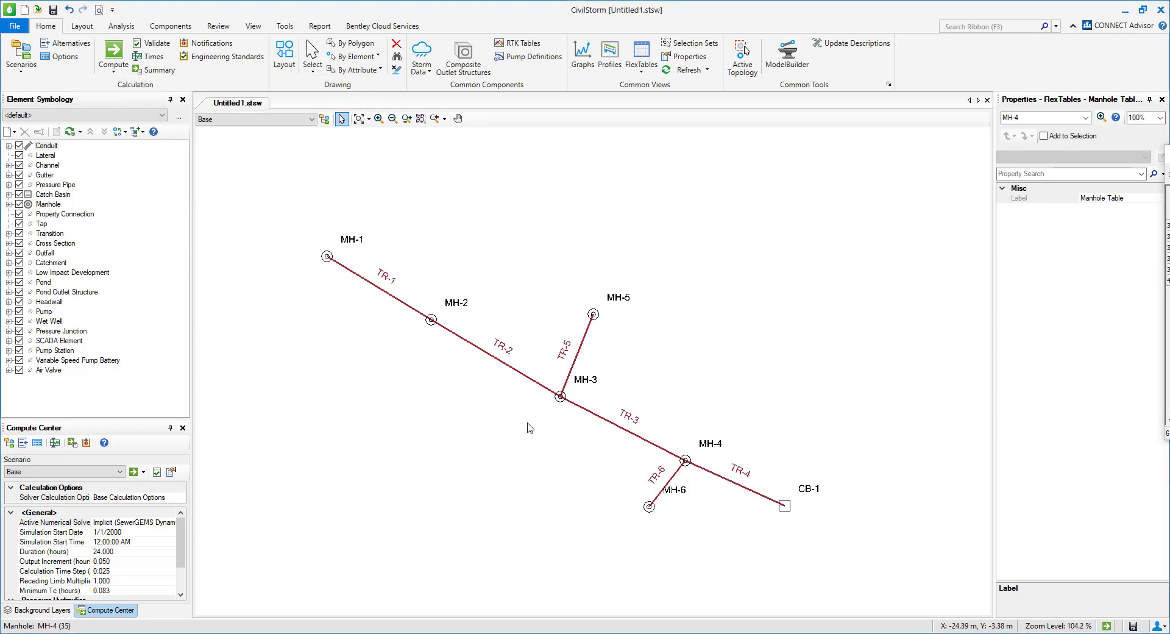
scroll(530, 428, down, 2)
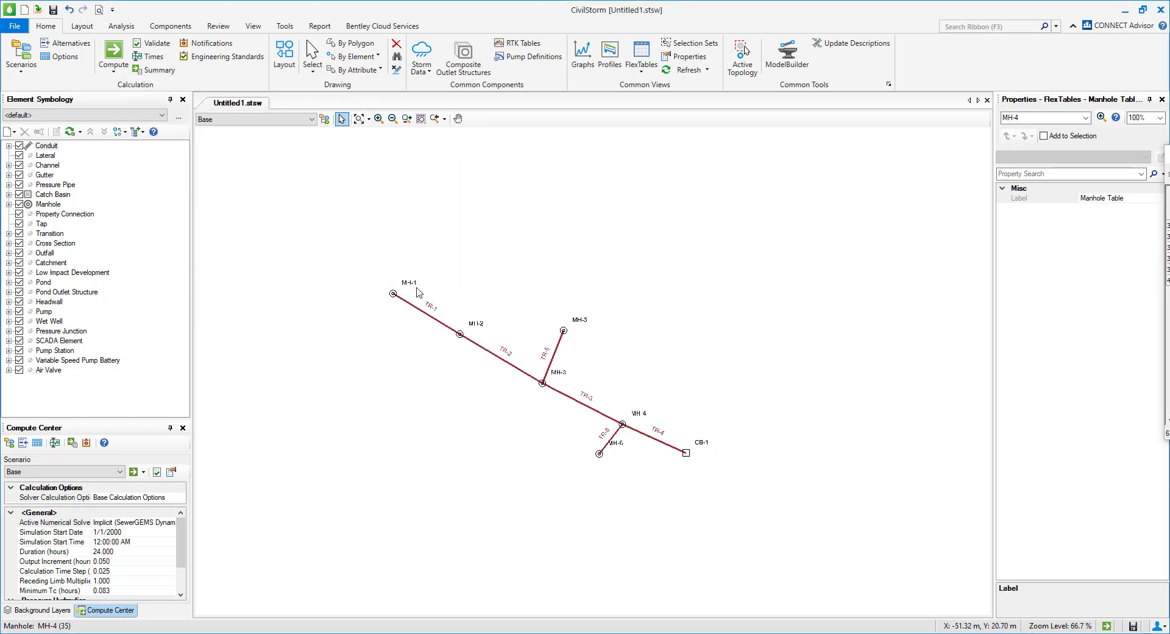
drag(353, 219, 782, 500)
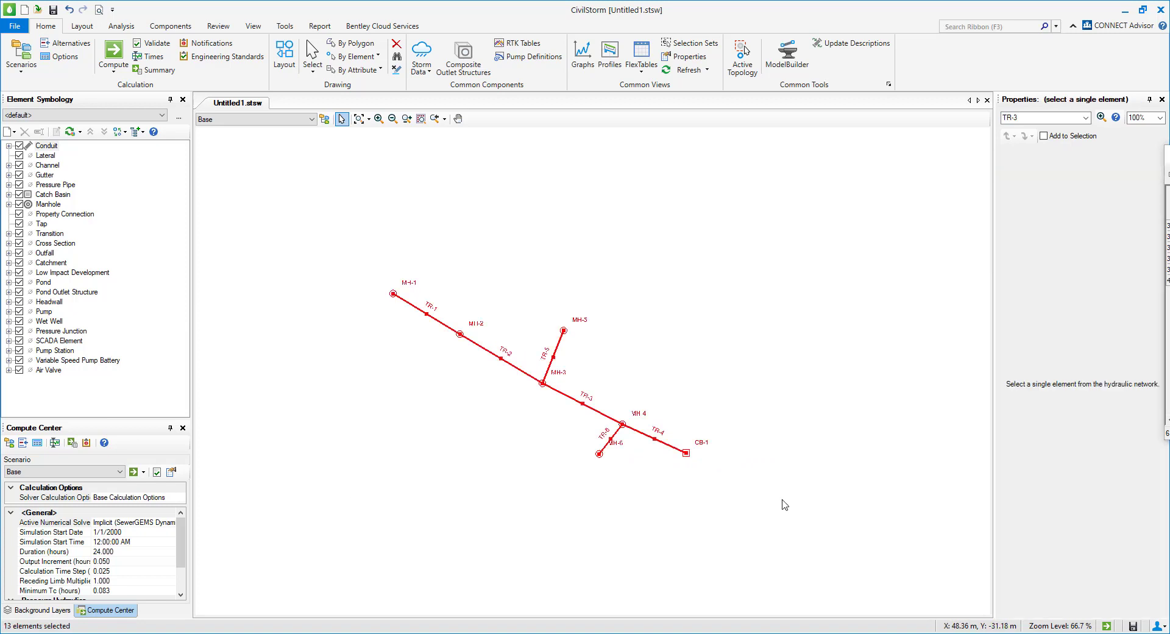
key(Delete)
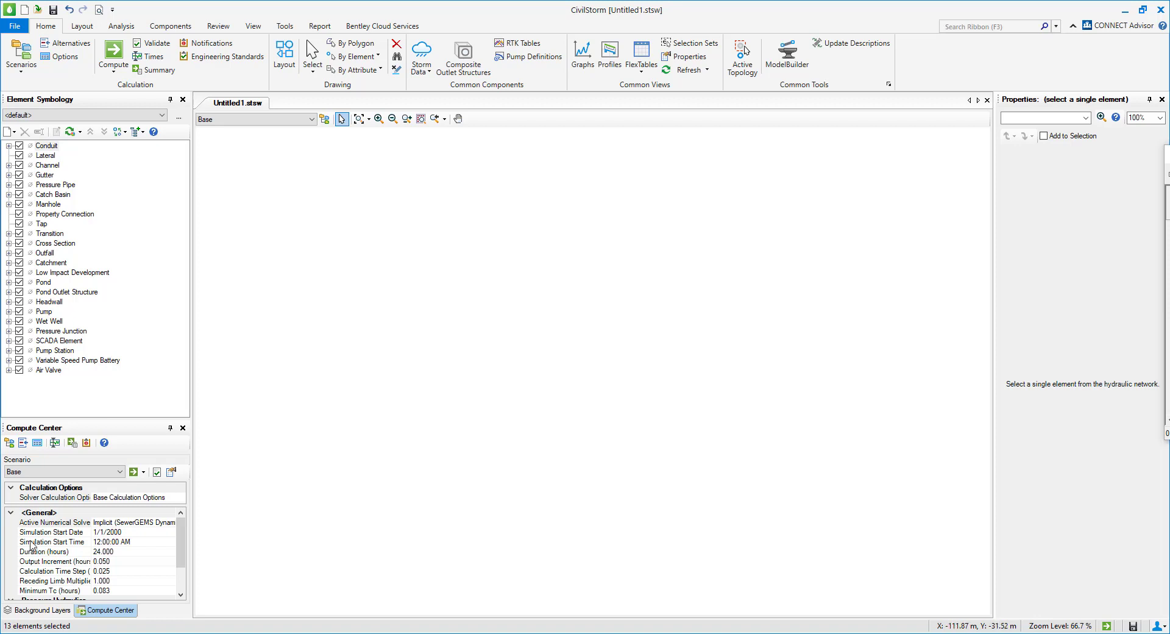
Step: Start adding a new file to the project's background layers
click(33, 610)
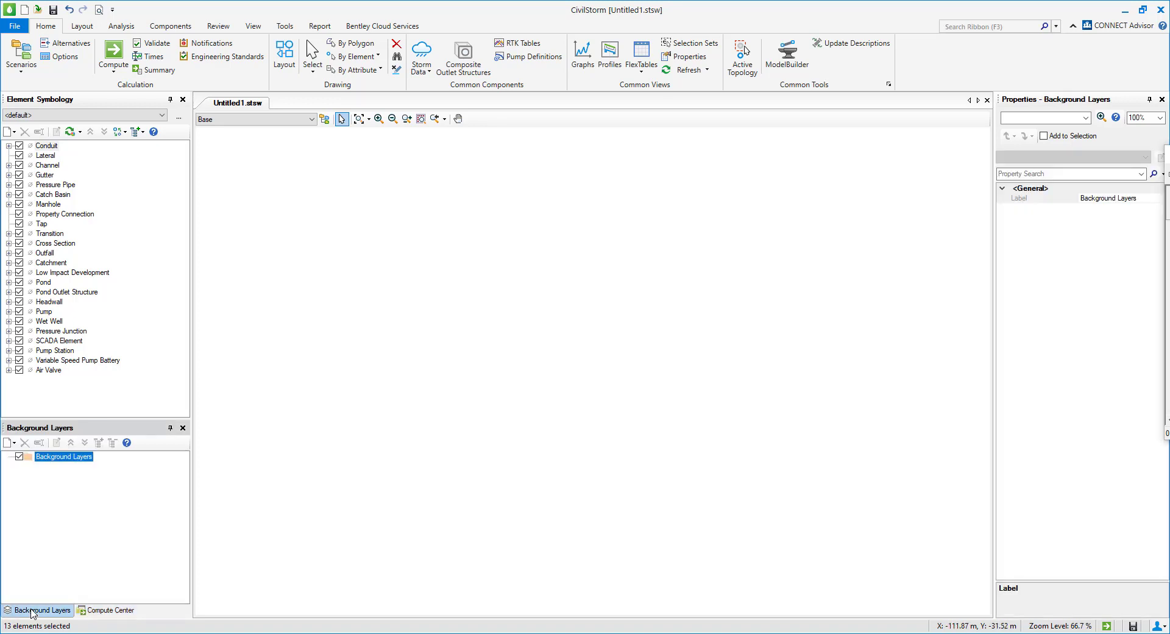
click(13, 442)
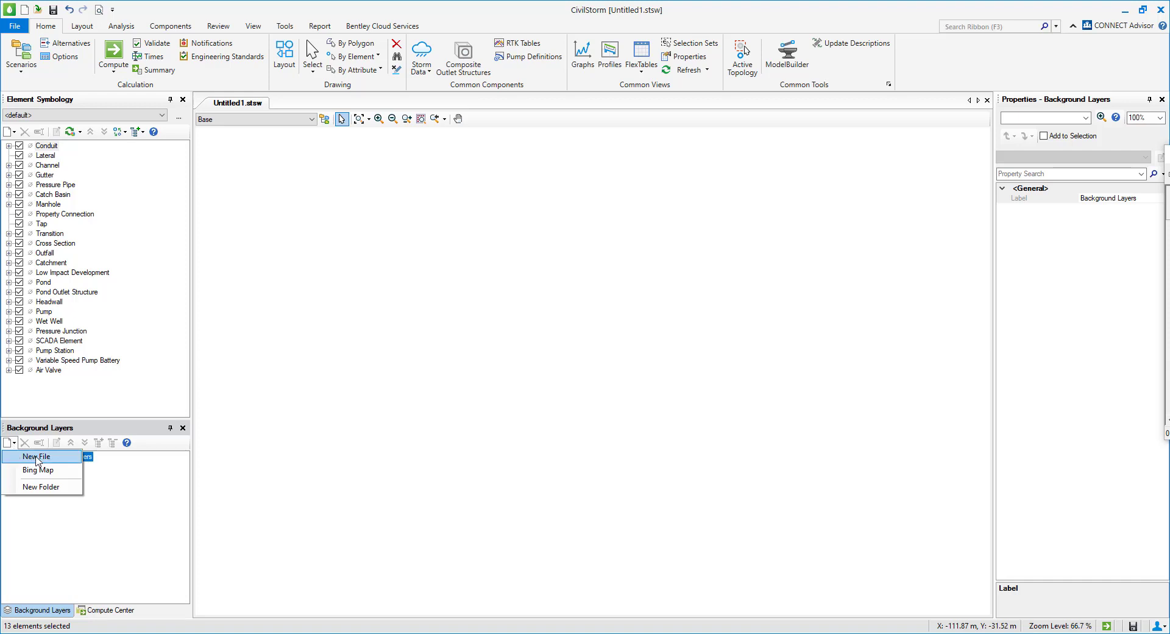
click(36, 458)
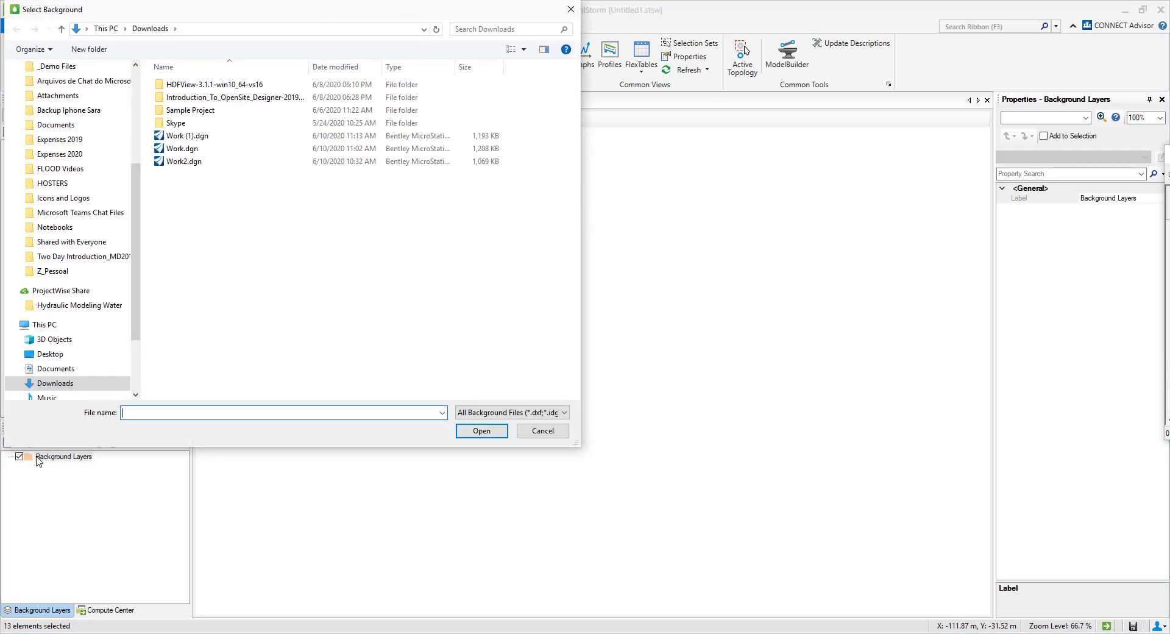
drag(214, 13, 390, 81)
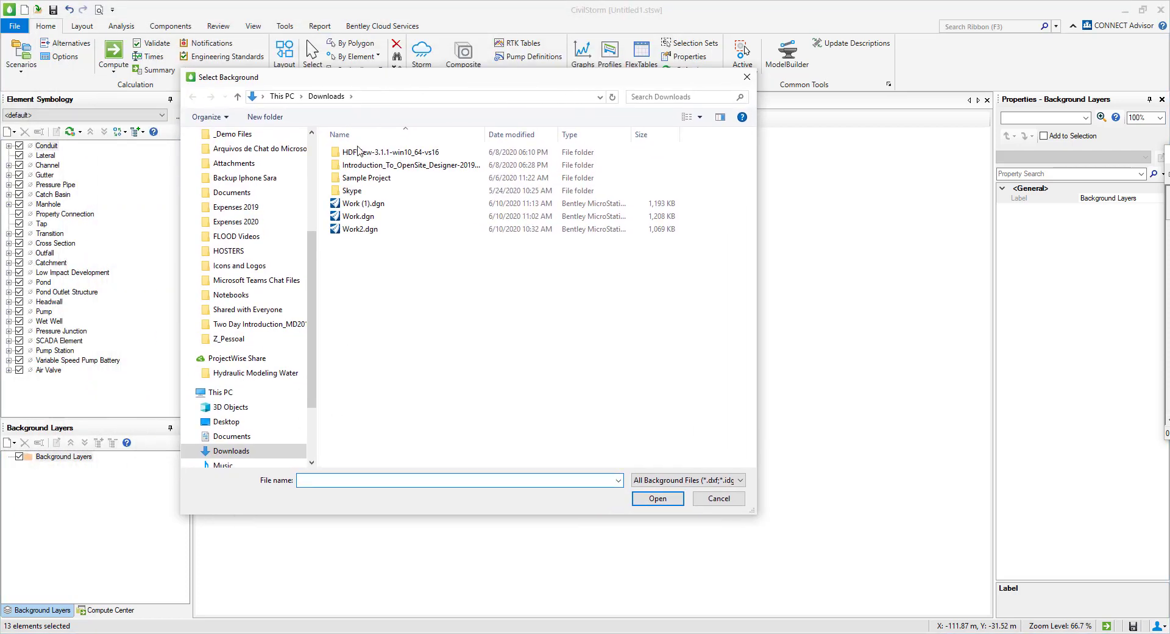
Step: Browse the D: drive to _ONEDRIVE, OneDrive - Bentley Systems, Inc, _Demo Files, _HAESTAD, CivilStorm SewerGEMS, and open the Playlist Drenagem folder
scroll(269, 423, down, 3)
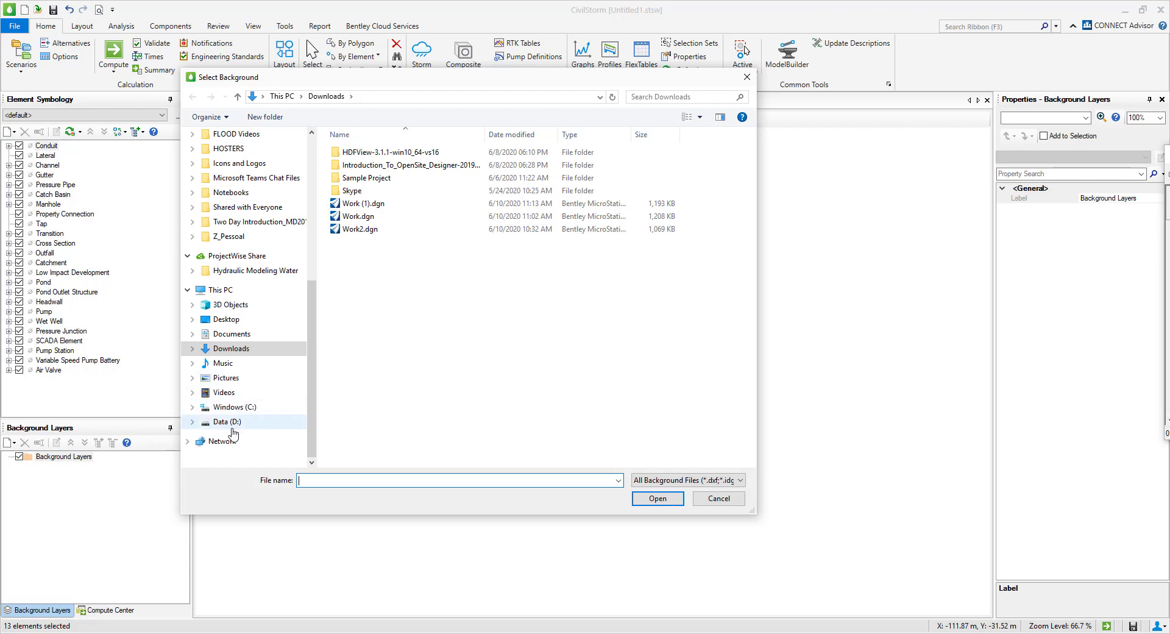
click(233, 424)
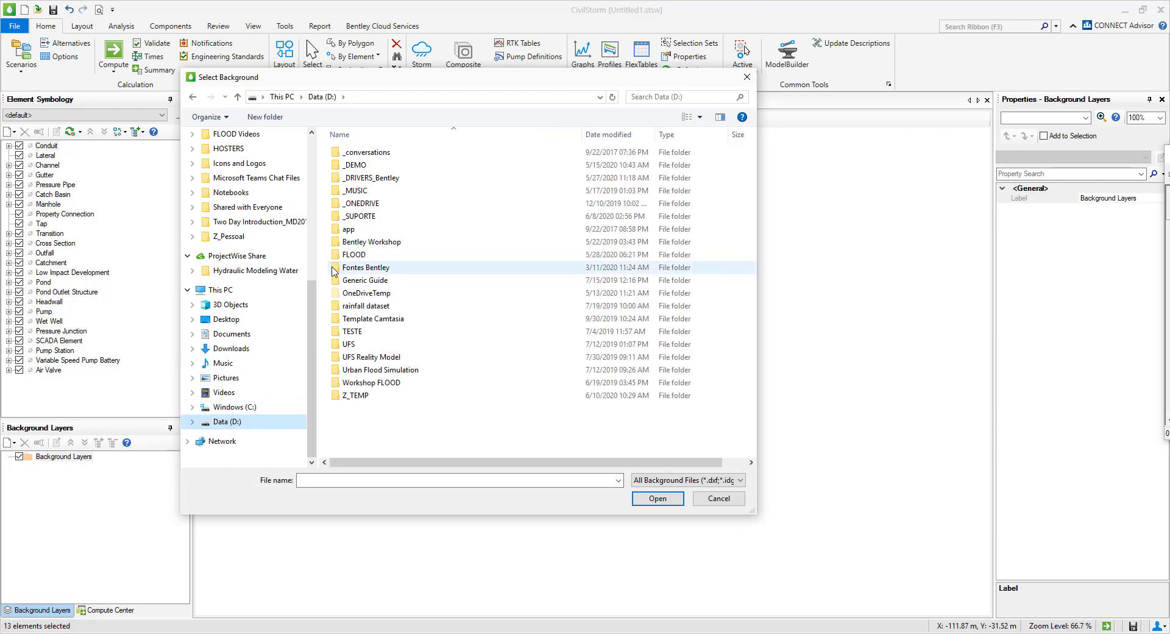
double_click(366, 203)
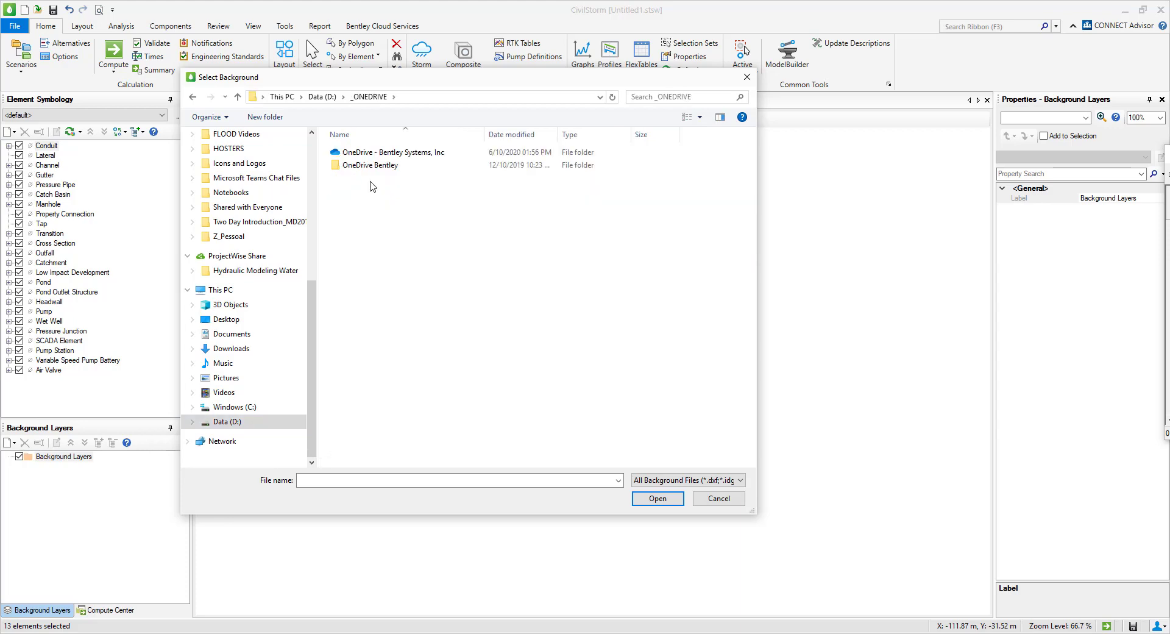
click(377, 154)
double_click(377, 156)
double_click(372, 166)
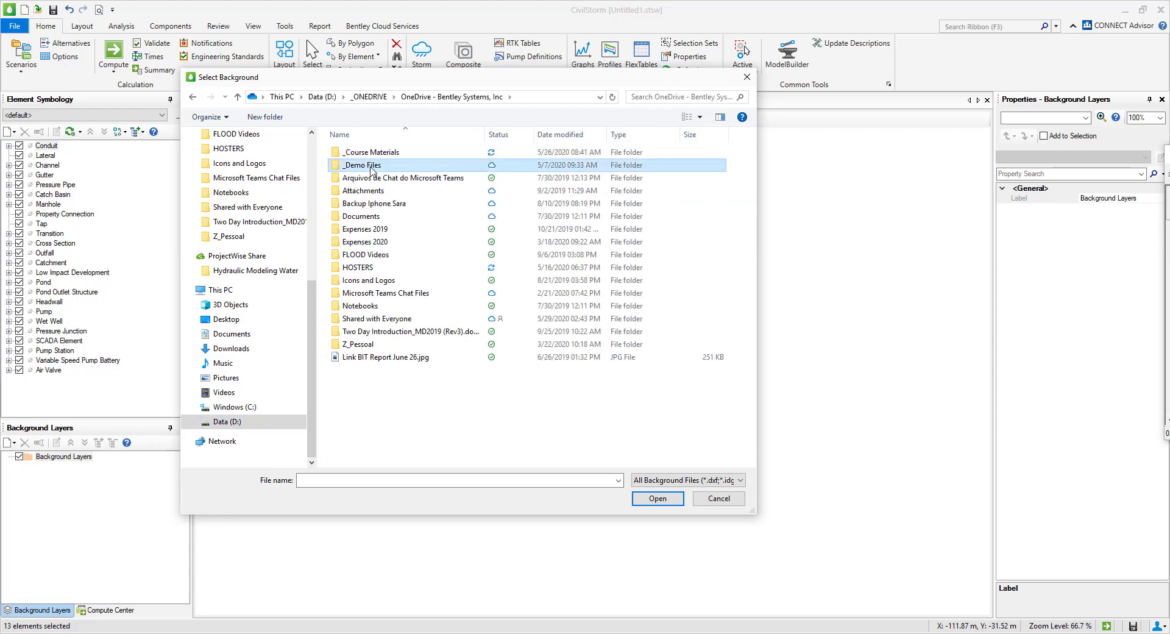
double_click(366, 203)
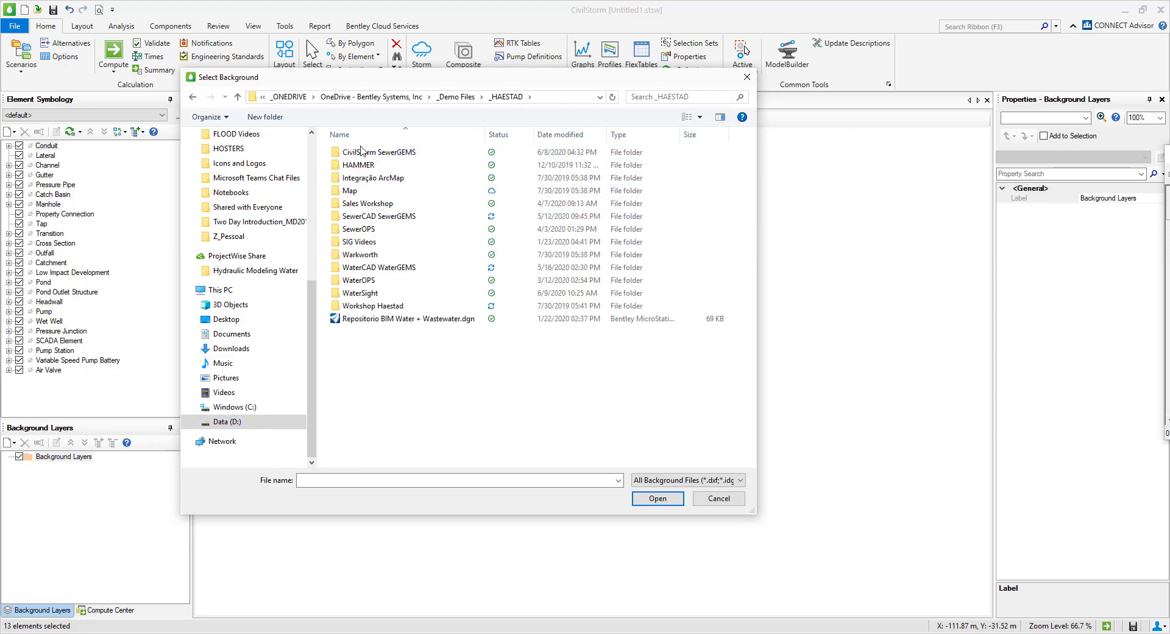
click(362, 153)
double_click(362, 153)
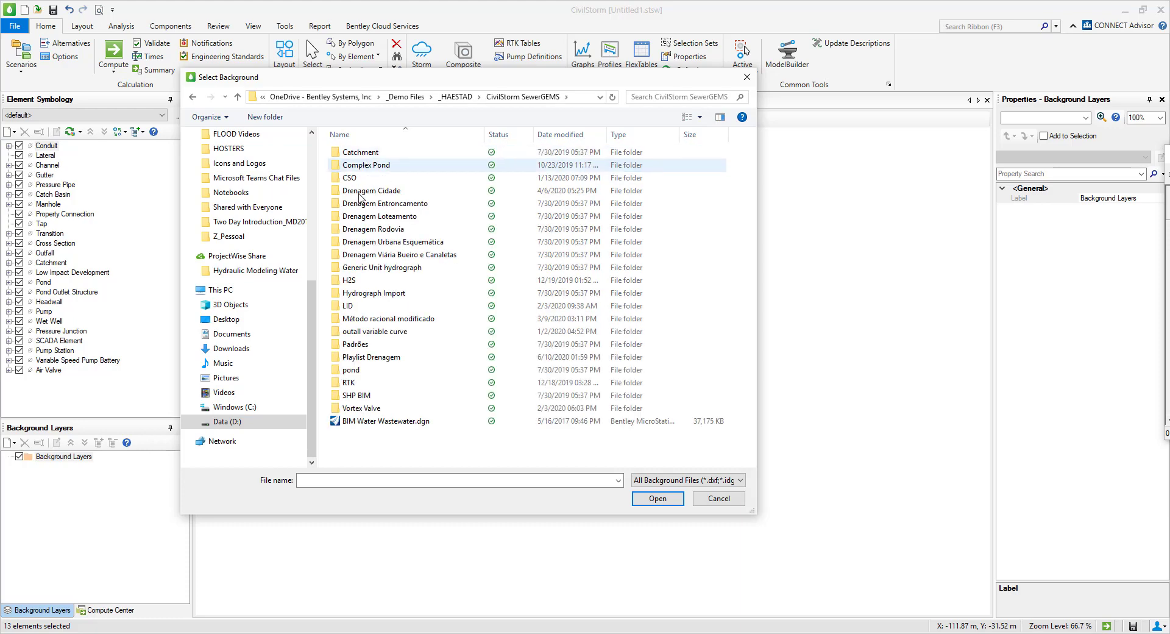
double_click(360, 357)
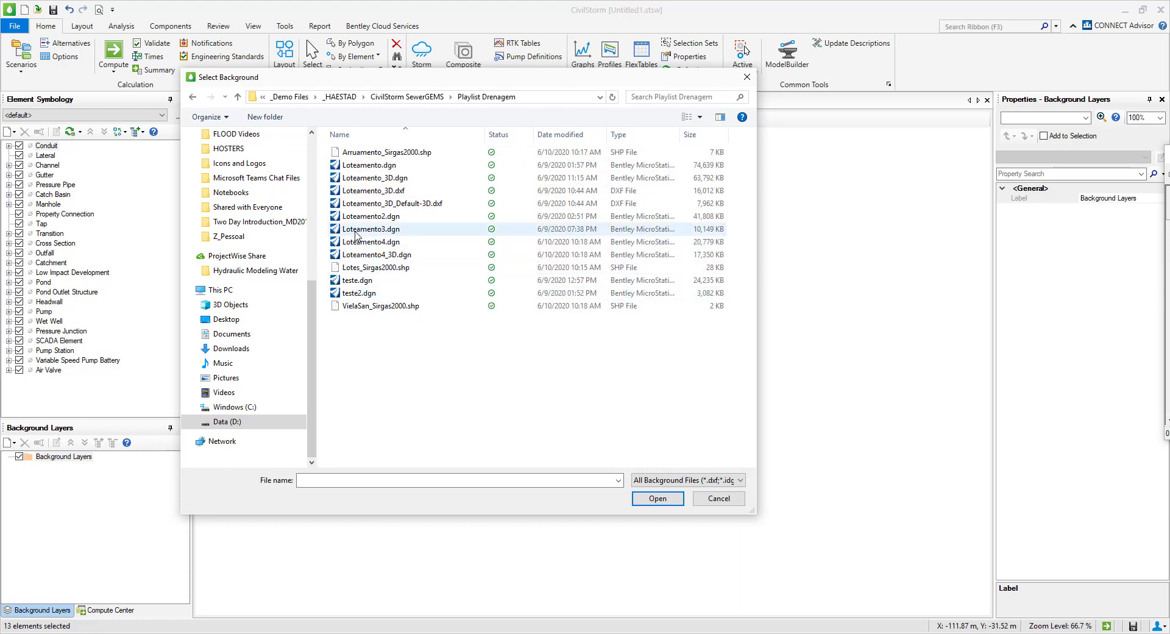
Step: Load Arruamento_Sirgas2000.shp as a background layer with a light gray line color
click(376, 154)
double_click(376, 154)
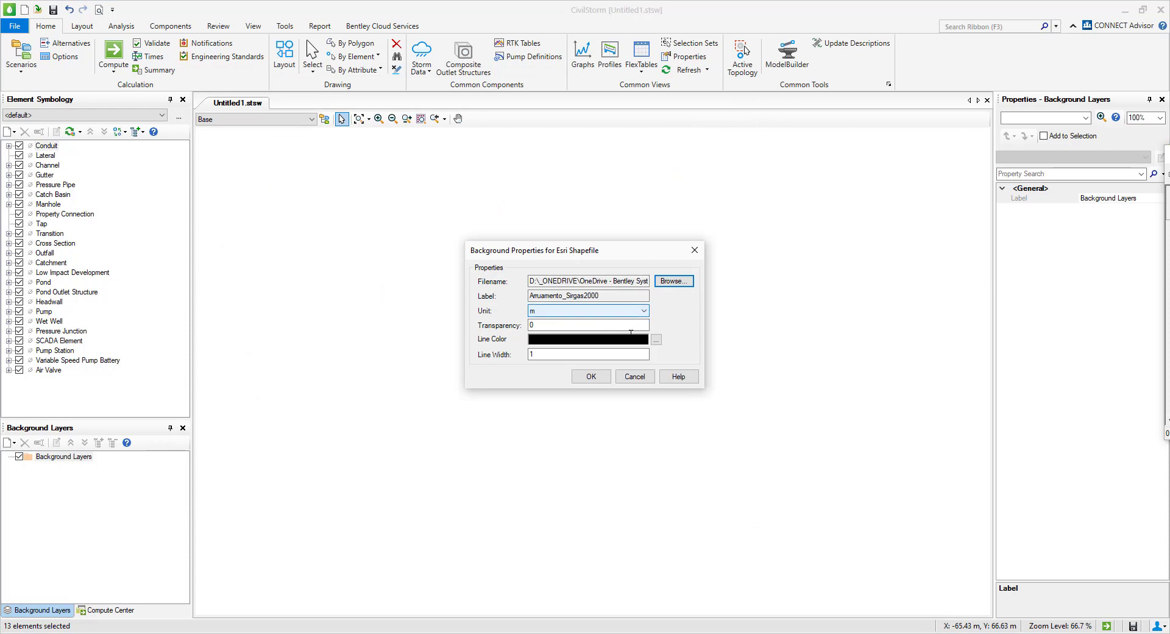
click(656, 341)
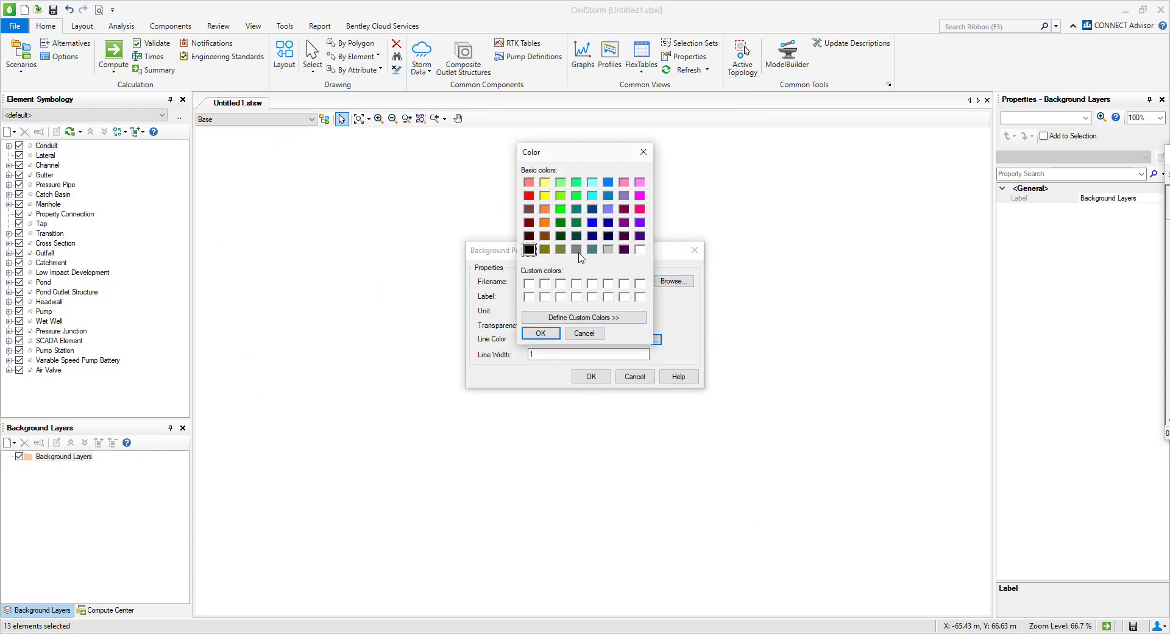
click(608, 249)
click(540, 333)
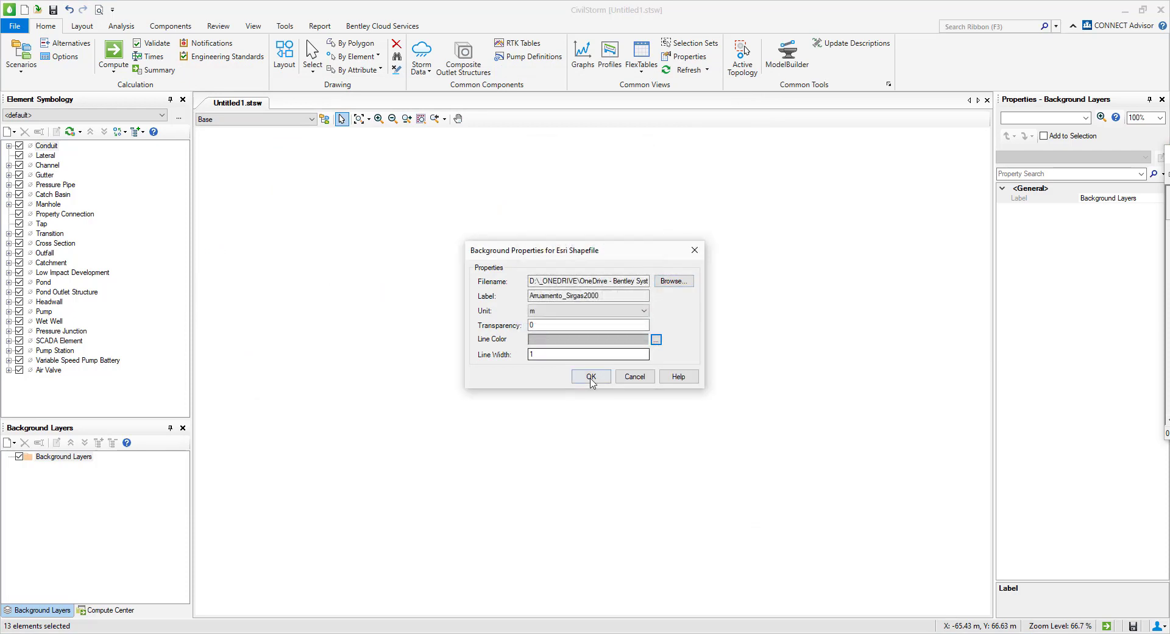
click(591, 377)
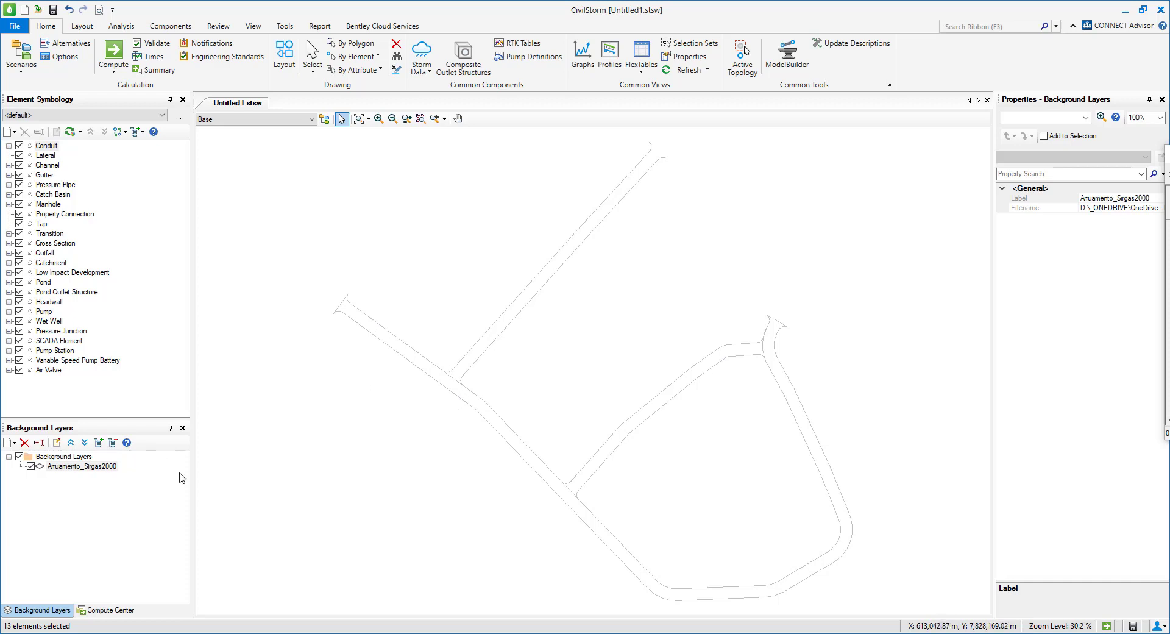
Step: Select Lotes_Sirgas2000.shp as a new background layer file and set its line color to blue
click(14, 442)
click(71, 451)
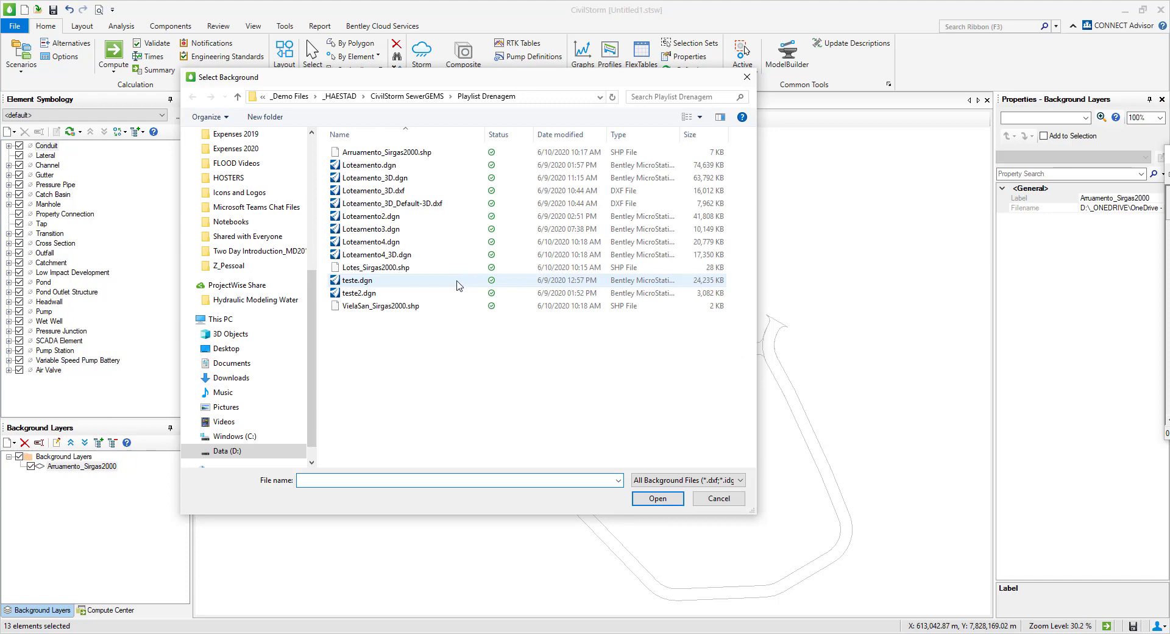
double_click(361, 269)
click(656, 325)
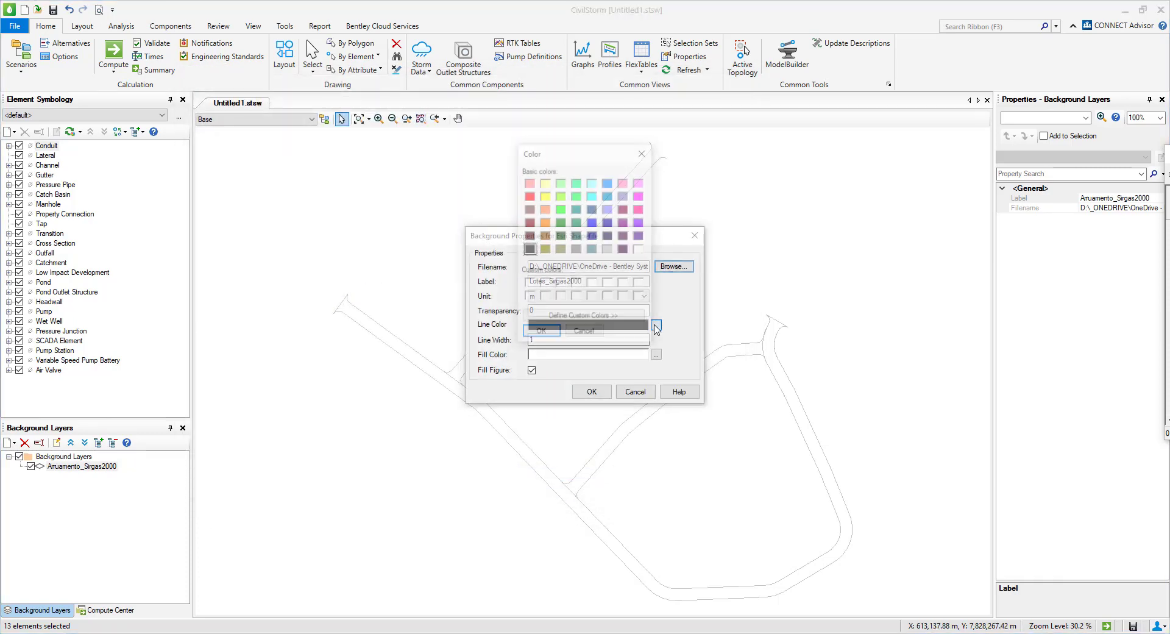
click(608, 195)
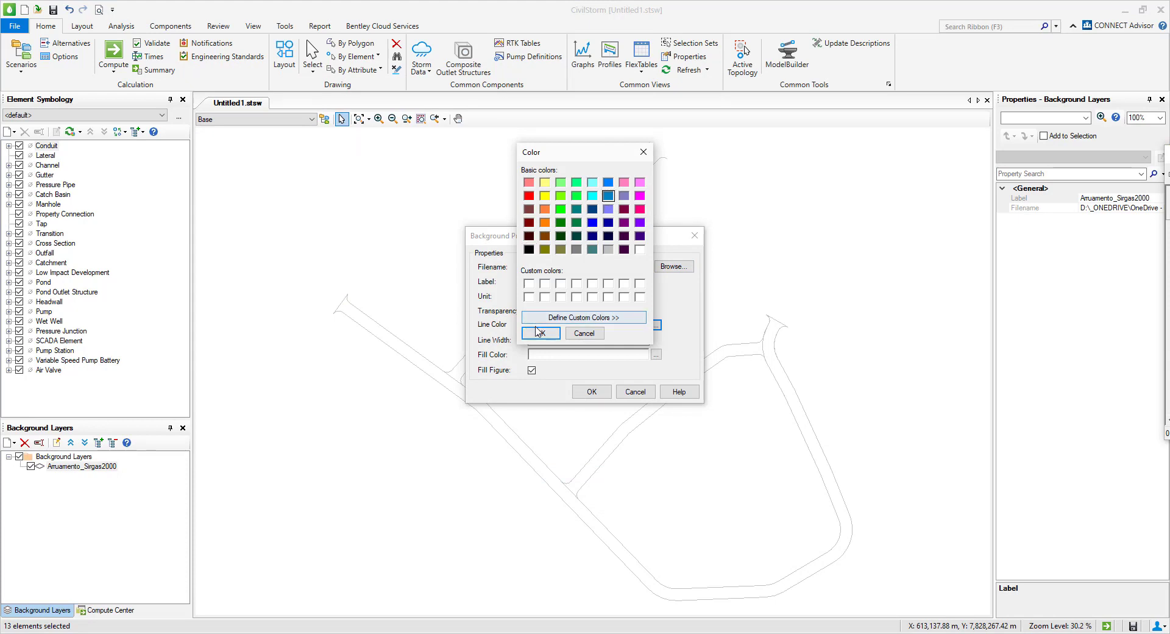
click(540, 333)
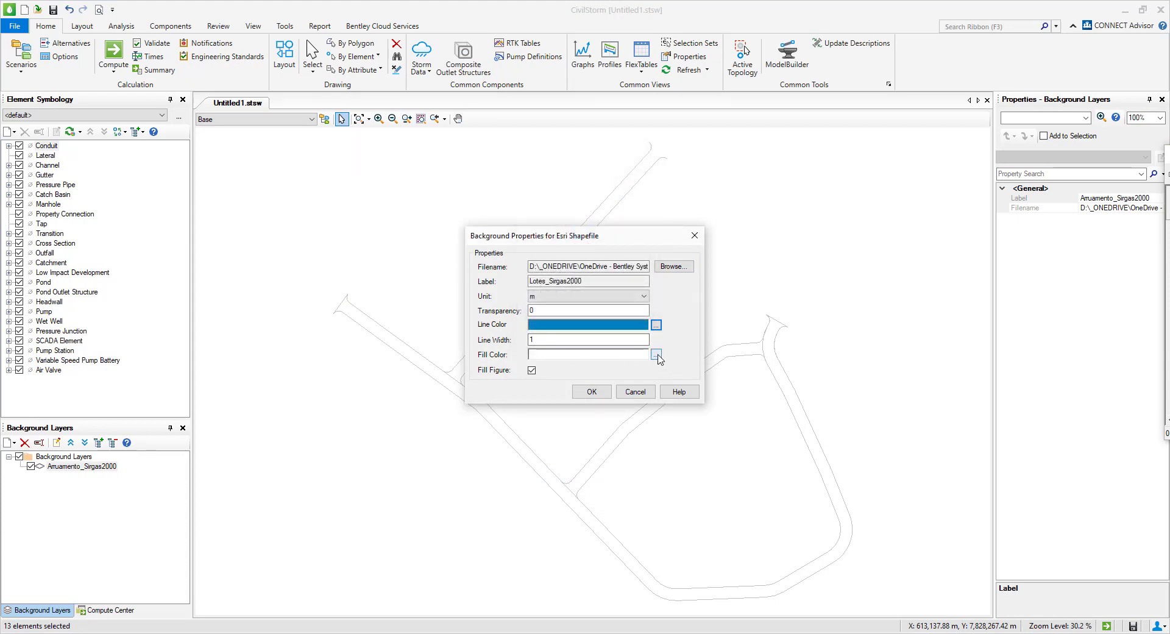
Step: Give the Lotes_Sirgas2000 layer a light yellow fill and a transparency of 50, and add it to the drawing
click(656, 355)
click(545, 183)
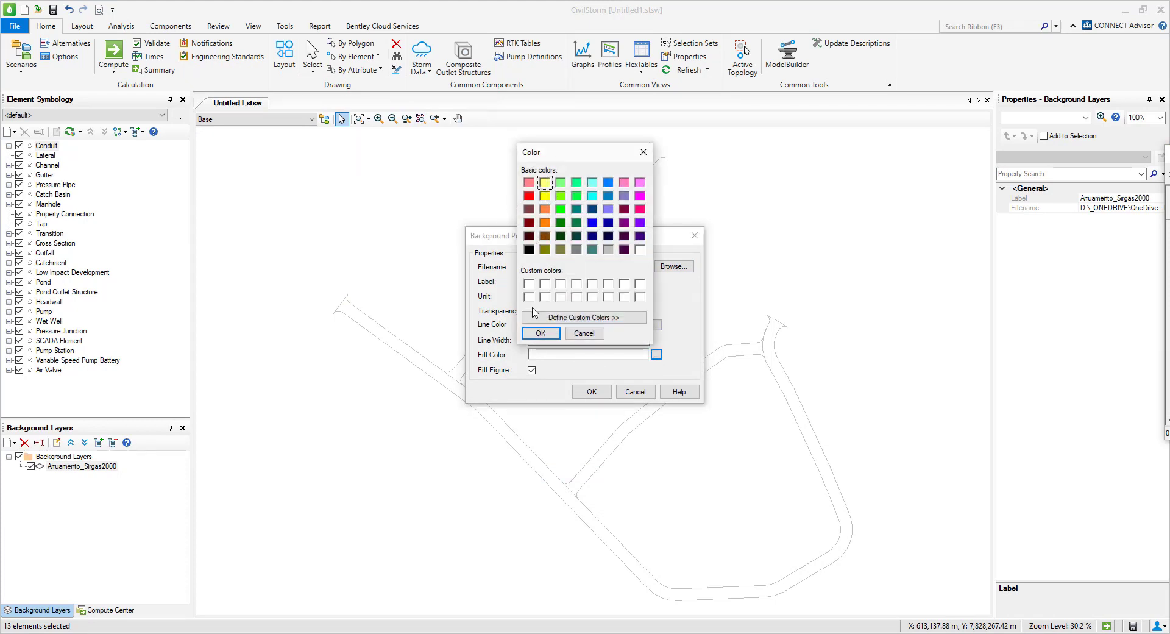
click(540, 333)
click(547, 310)
text(50)
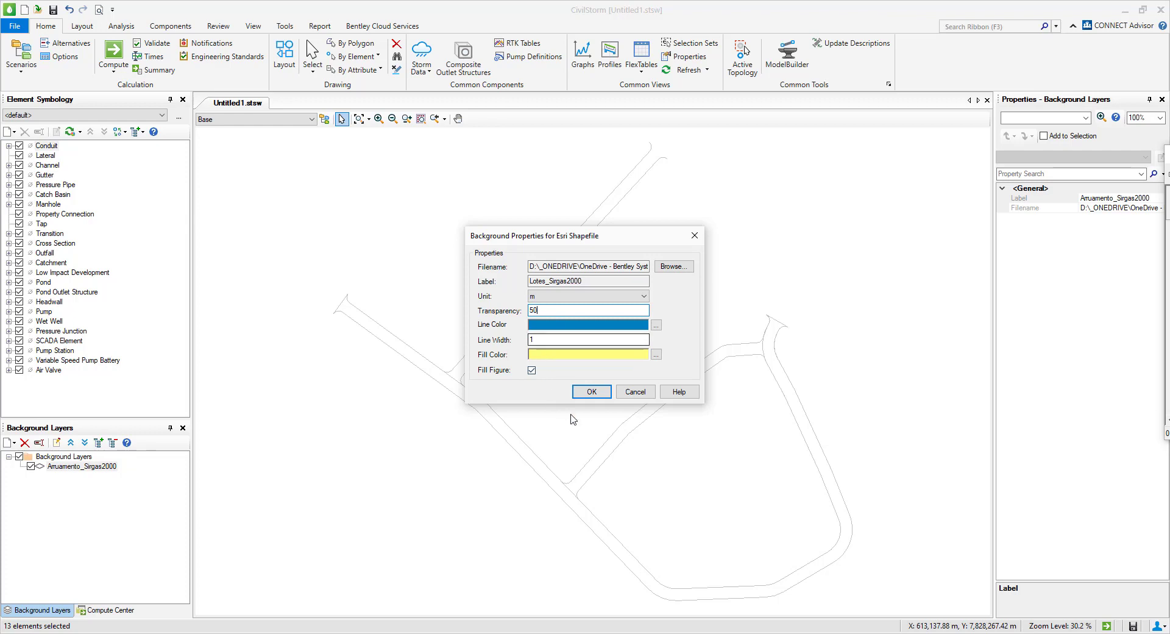
click(596, 392)
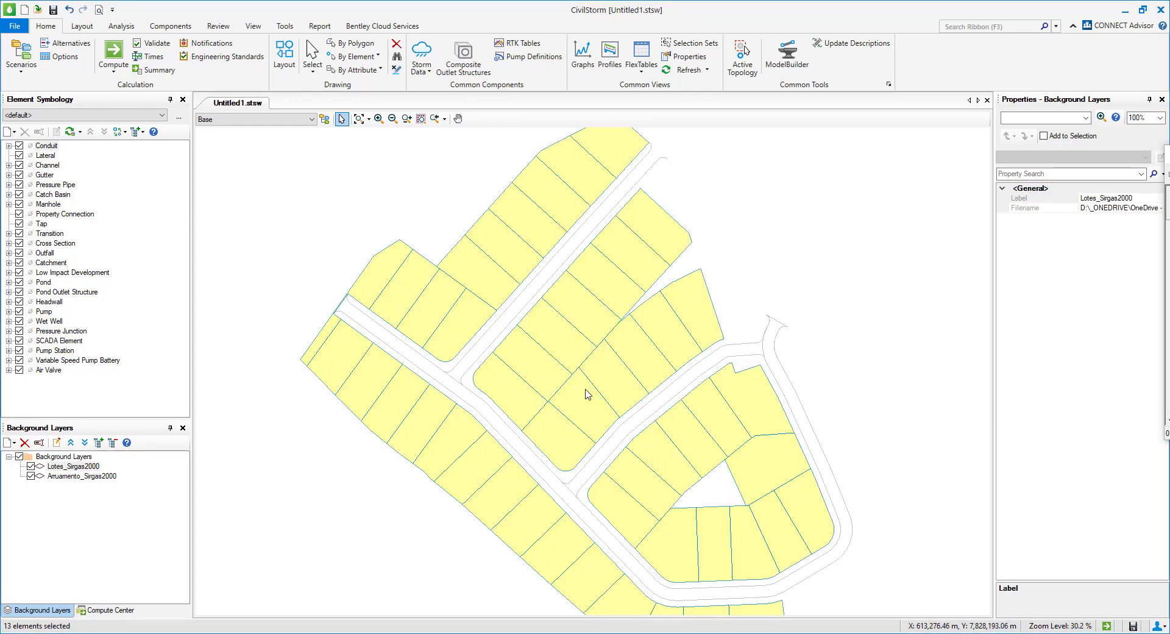
Step: Load VielaSan_Sirgas2000.shp as a background layer with a medium gray line color
scroll(586, 392, down, 1)
drag(586, 392, 563, 358)
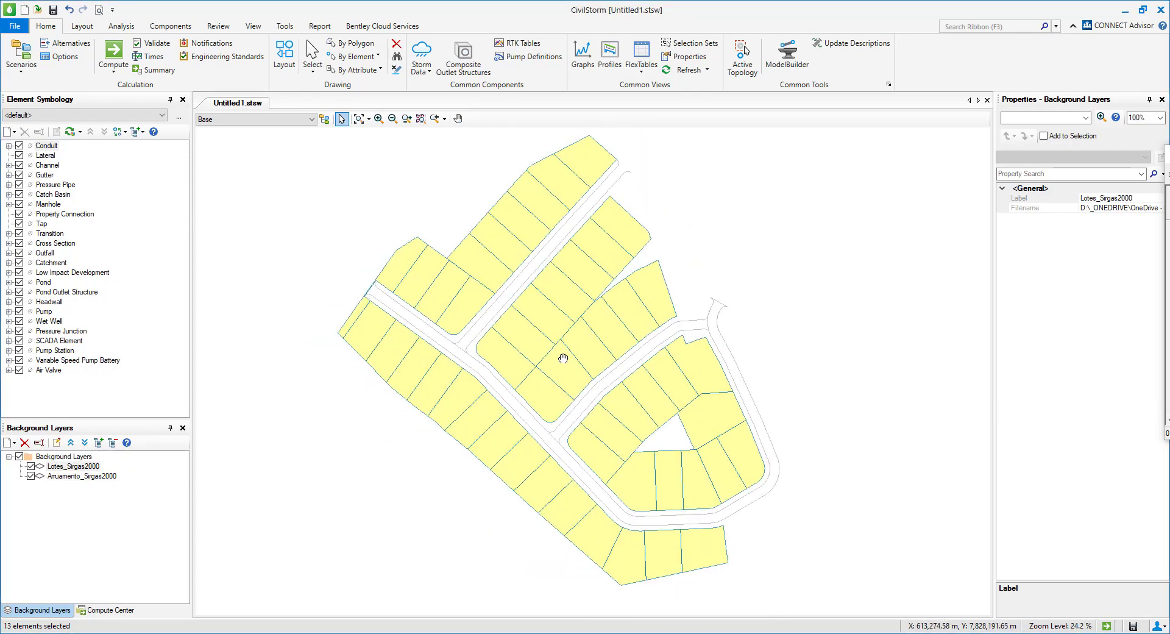
click(8, 448)
click(29, 455)
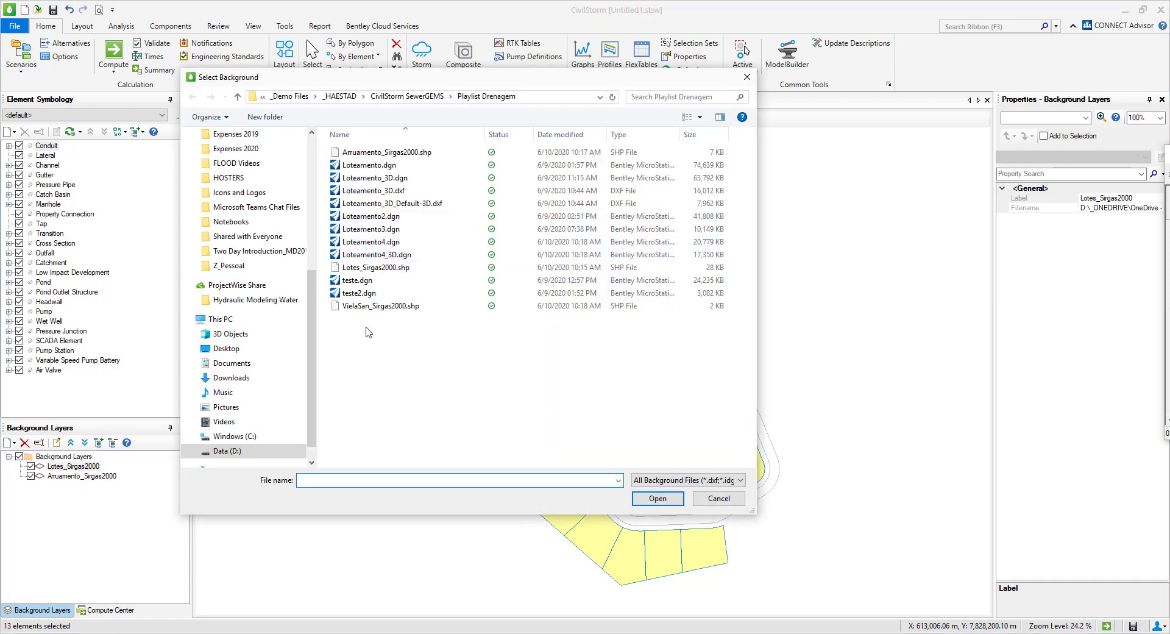
double_click(378, 305)
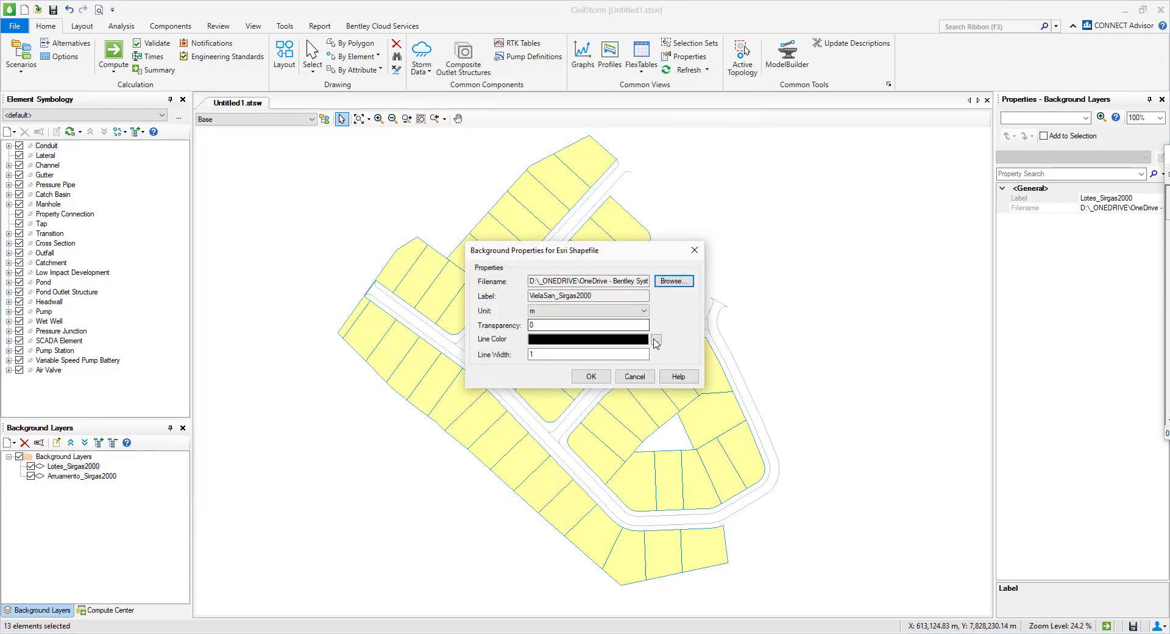
click(656, 340)
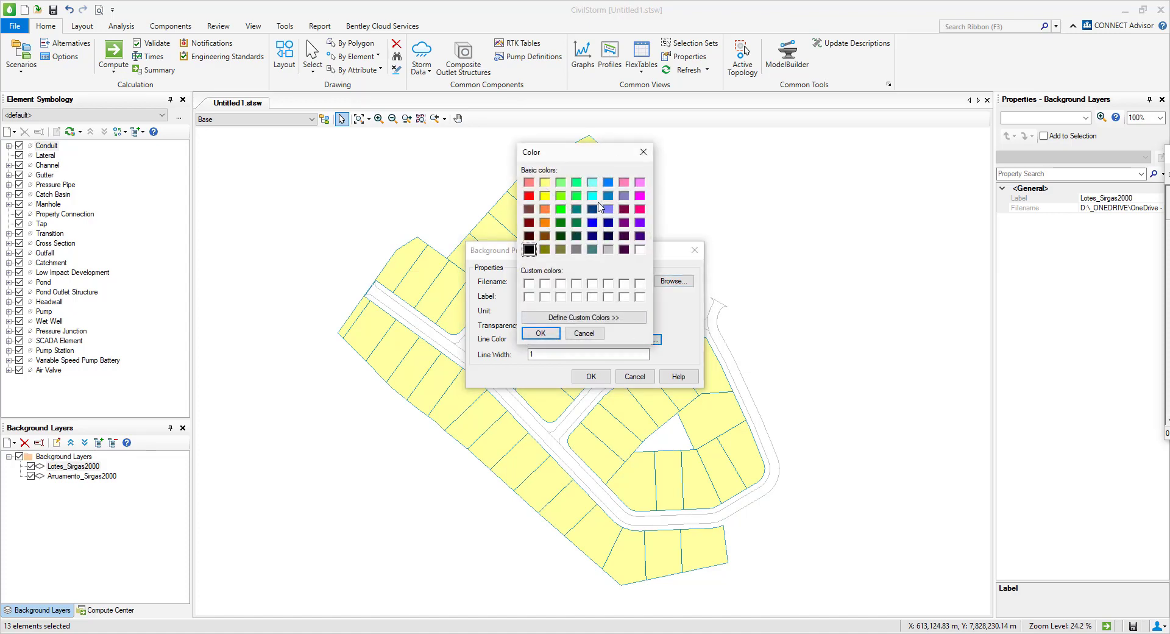
click(576, 249)
click(541, 333)
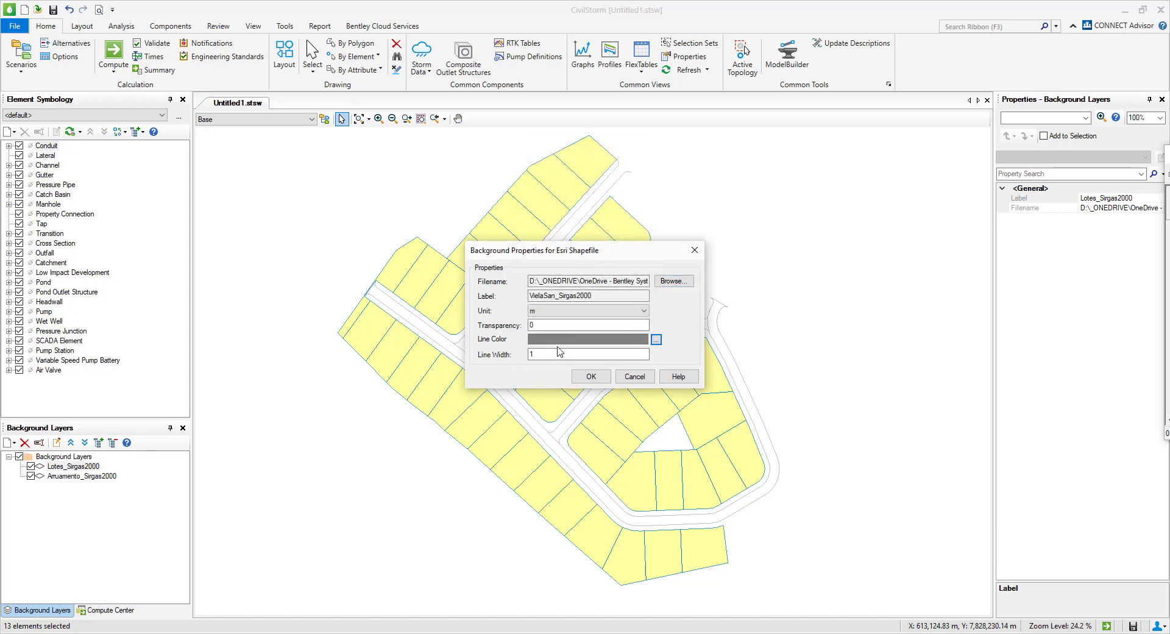
click(603, 378)
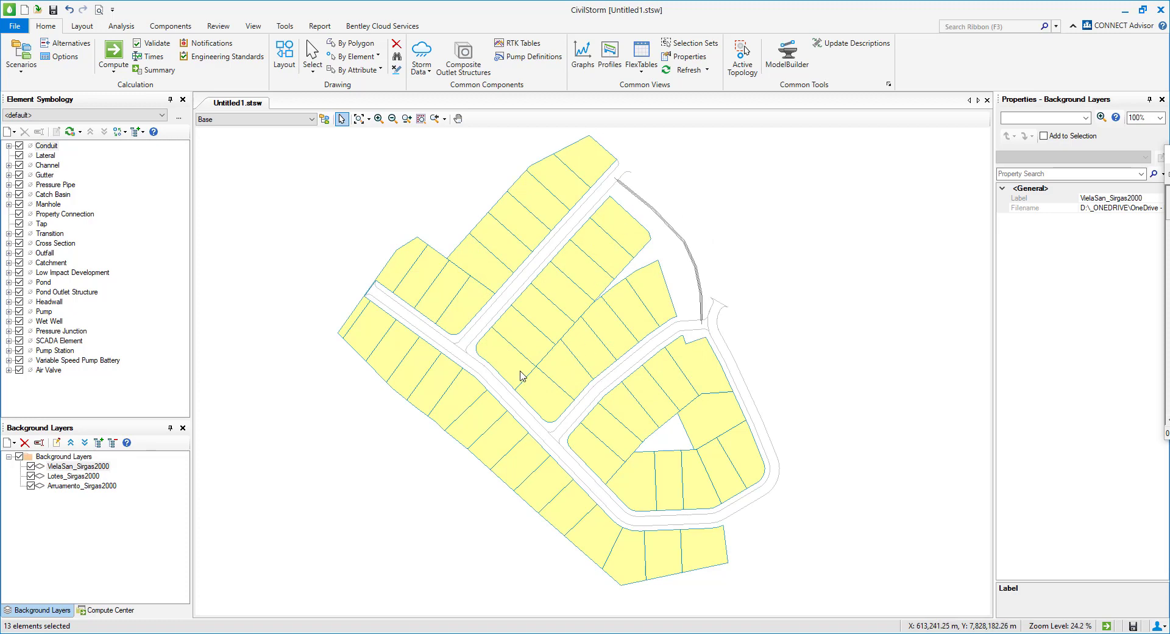
Step: Open the Terrain Models manager and place it clear of the lot drawing
drag(522, 375, 494, 373)
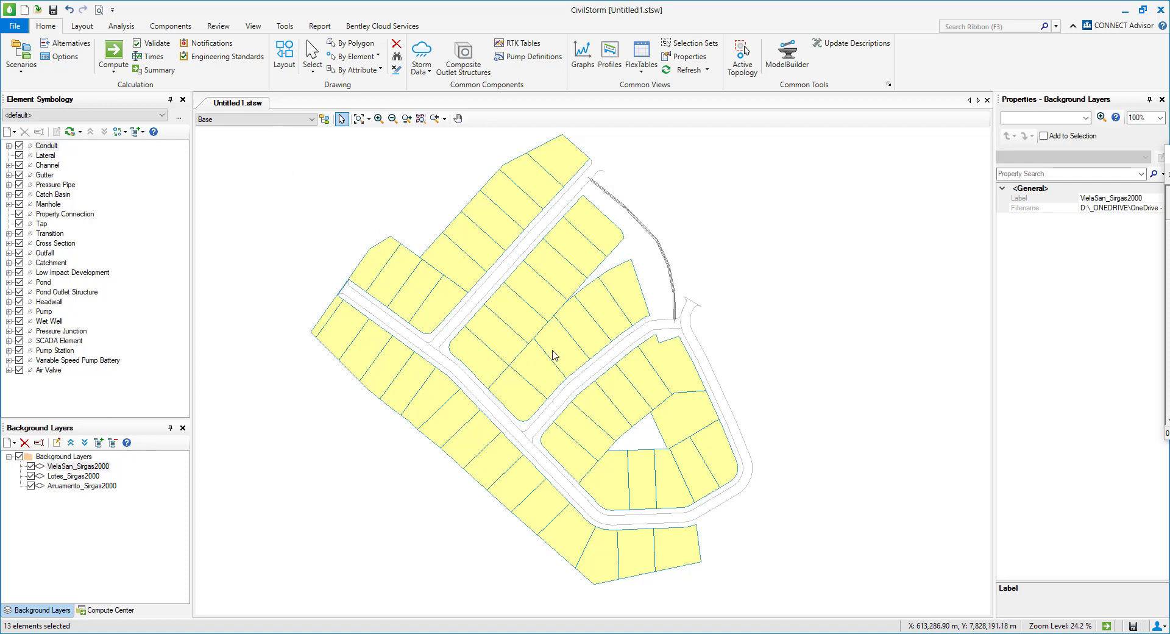
click(255, 27)
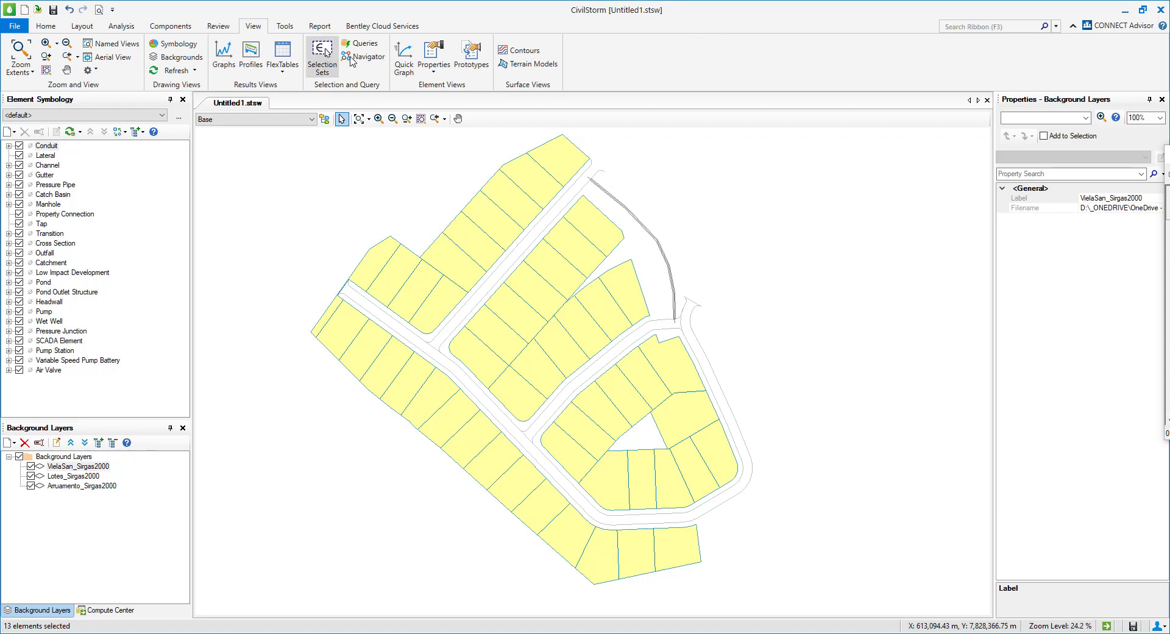
click(539, 71)
drag(224, 86, 891, 162)
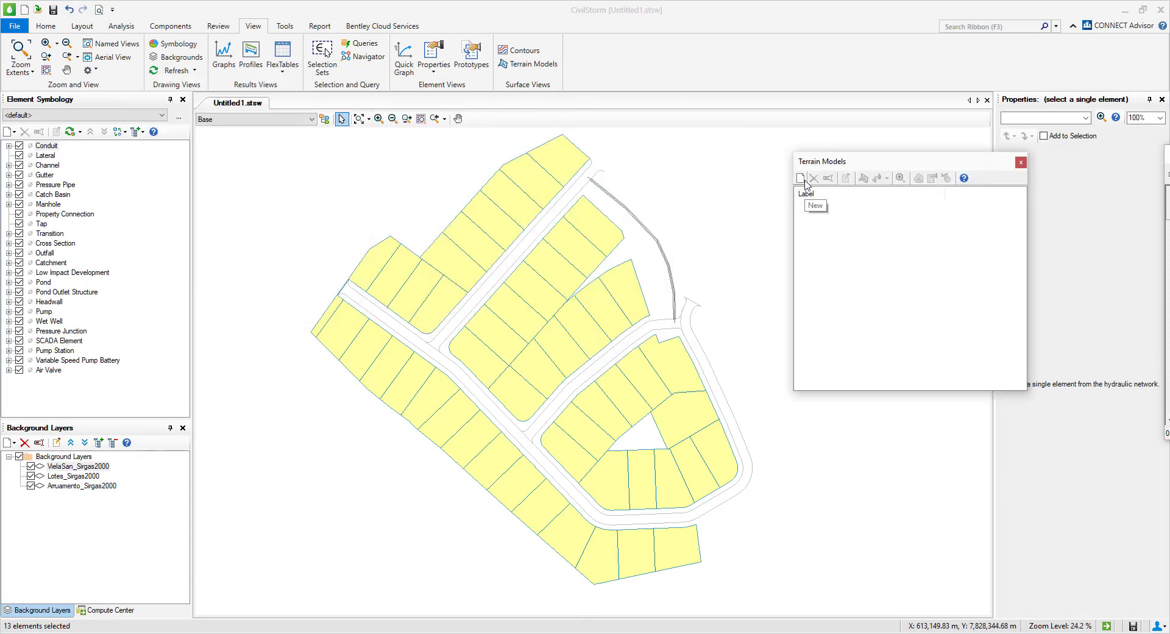
Step: Add a new terrain model with Bentley Terrain Model File as source type and Final Lots.tin as its source
click(801, 178)
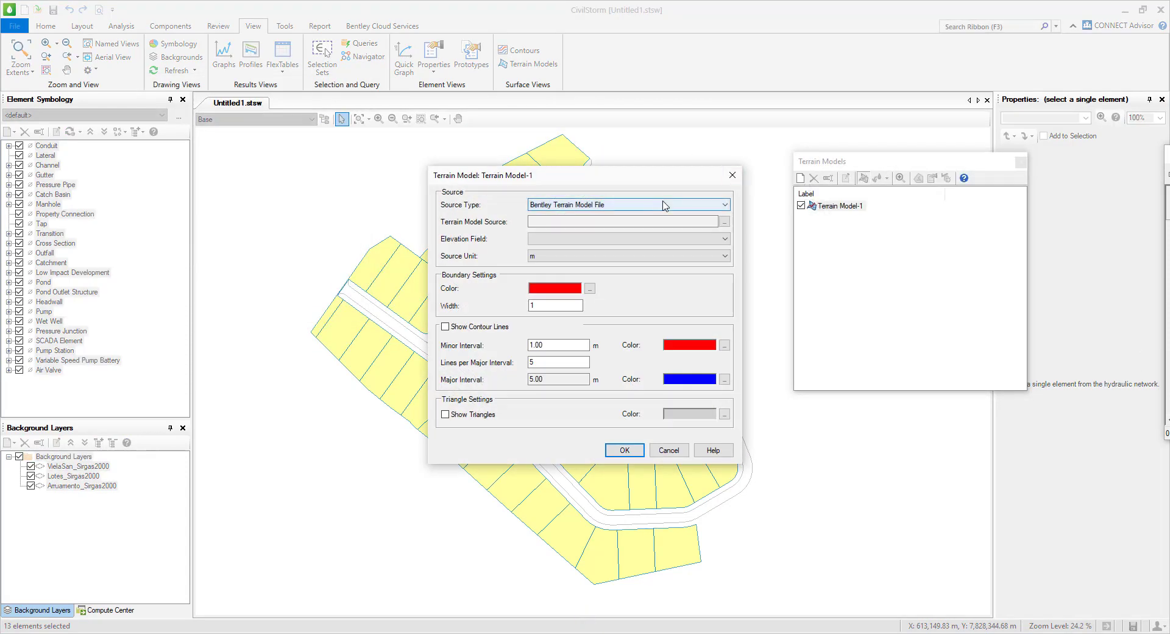
click(665, 206)
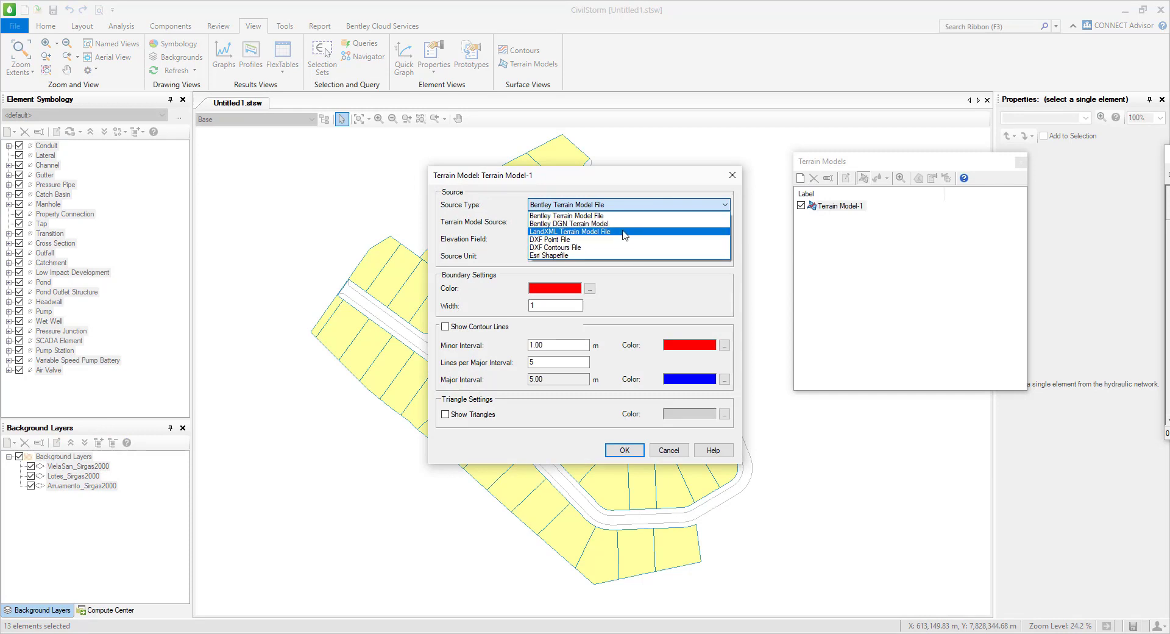
click(638, 215)
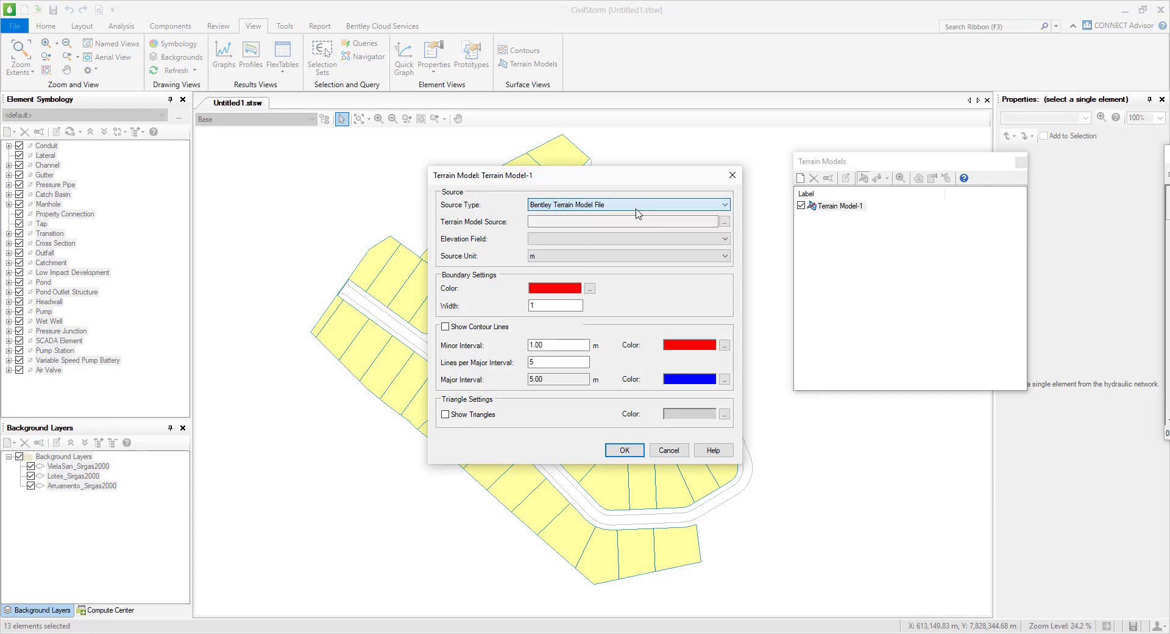
click(724, 221)
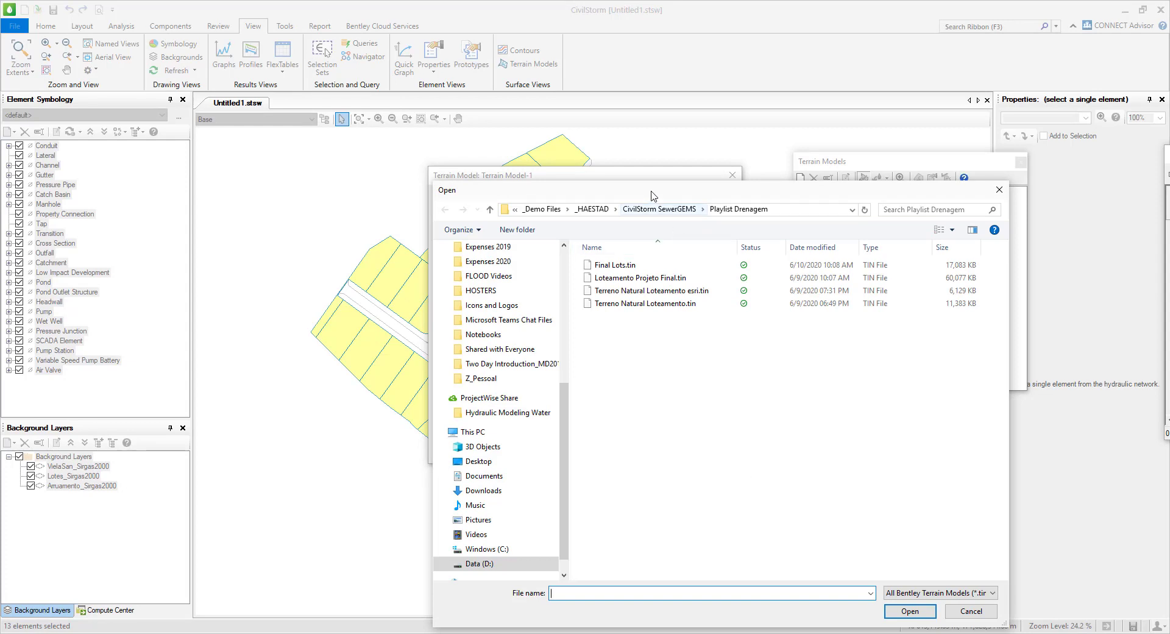
double_click(642, 268)
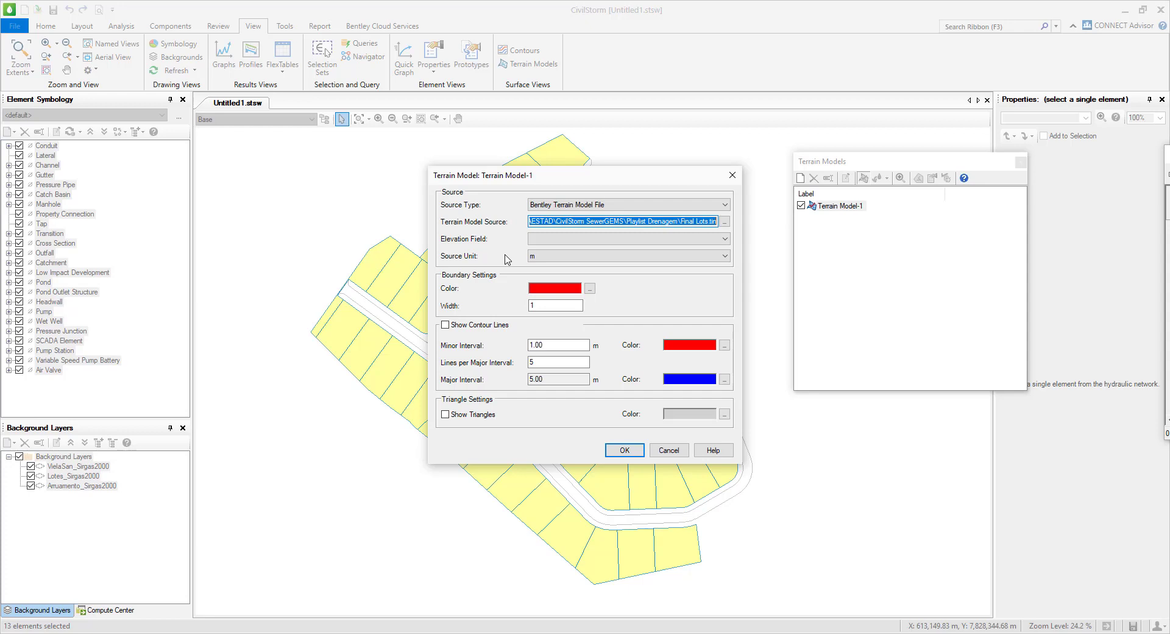
Step: Turn on contour lines for the terrain model and color the minor contours light gray
click(558, 345)
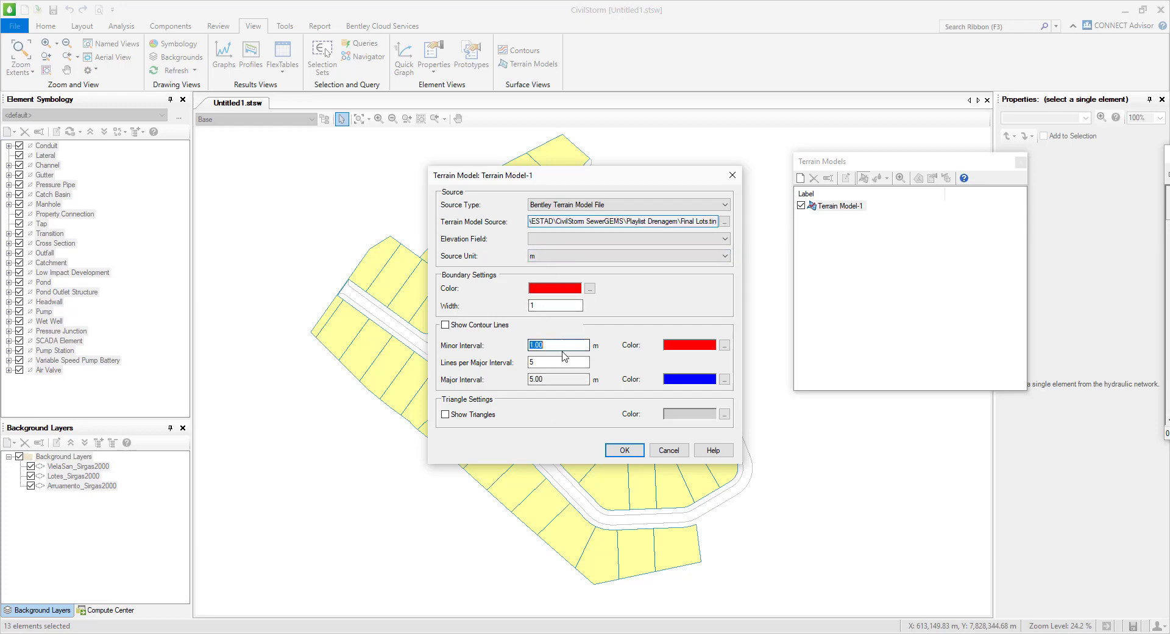
click(561, 360)
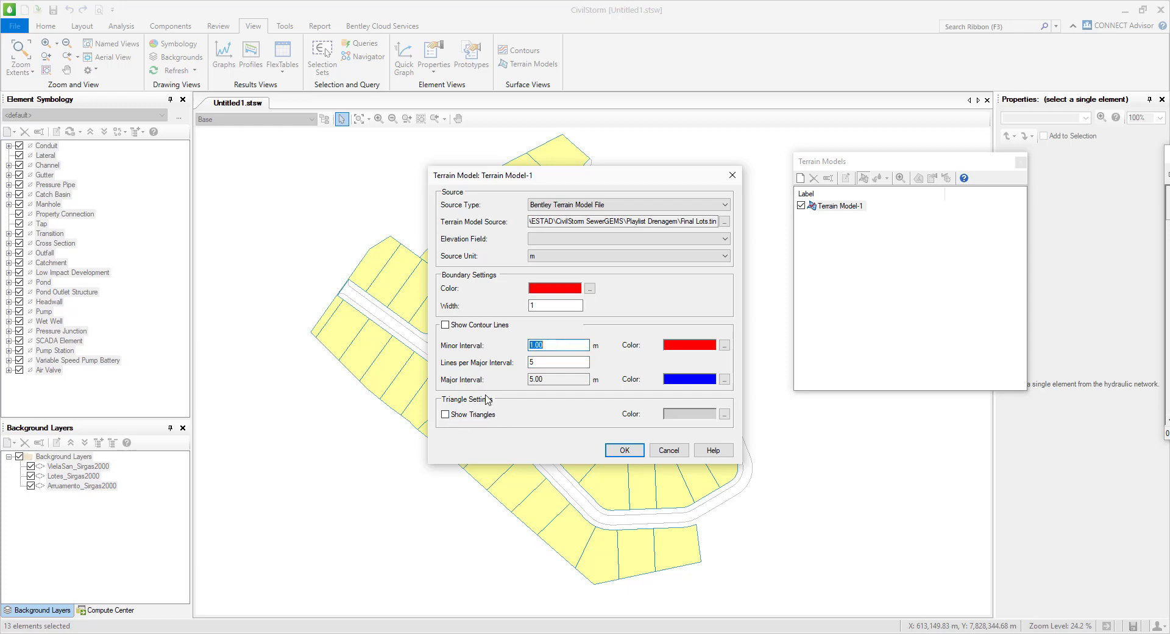
click(470, 324)
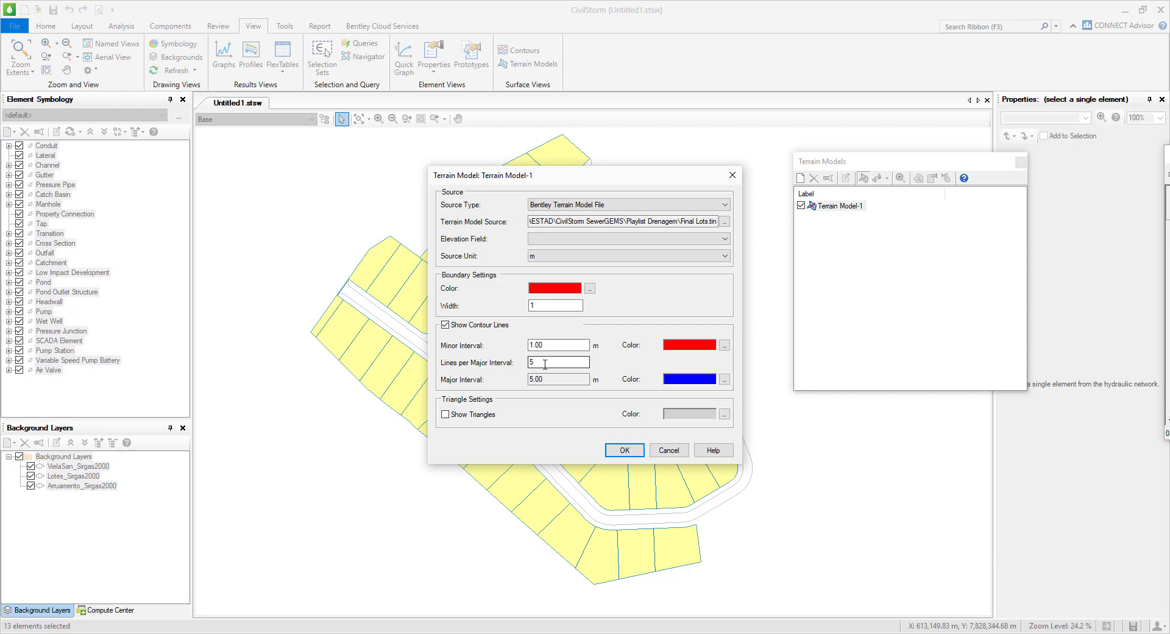
click(724, 345)
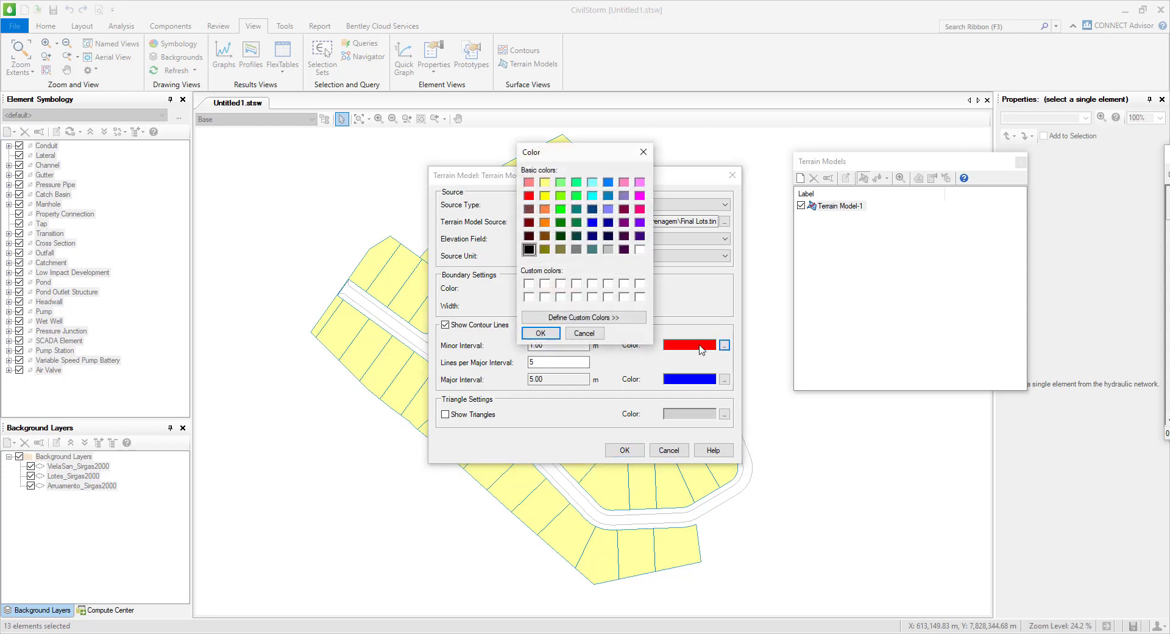
click(608, 253)
click(541, 333)
Step: Color the major contours medium gray and accept the terrain model settings
click(725, 380)
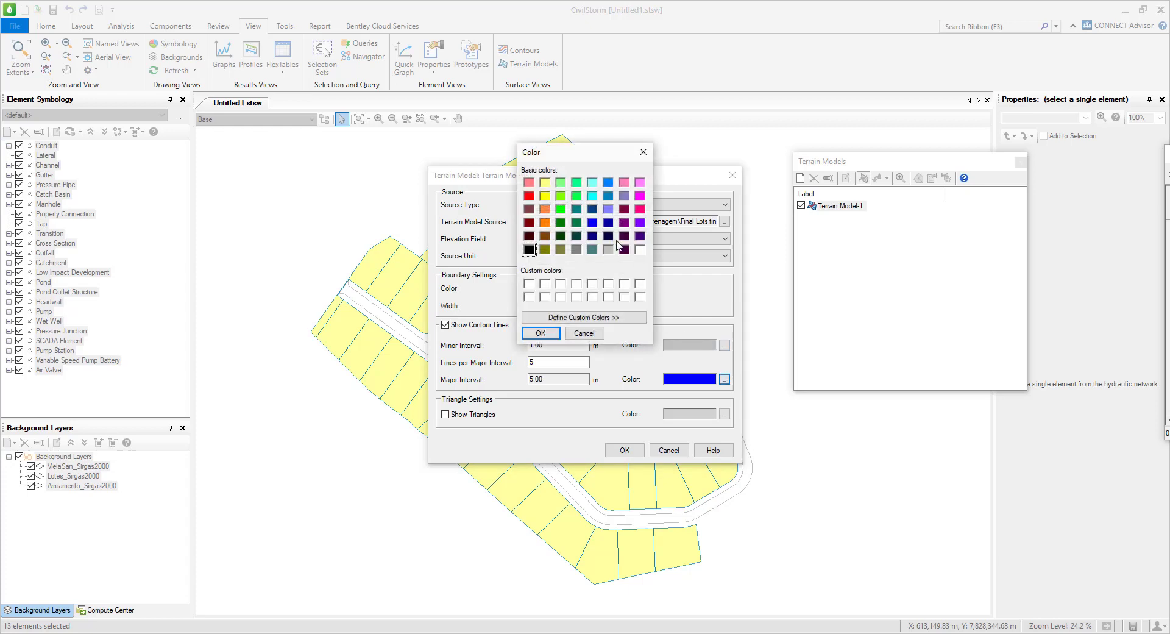
click(577, 250)
click(550, 337)
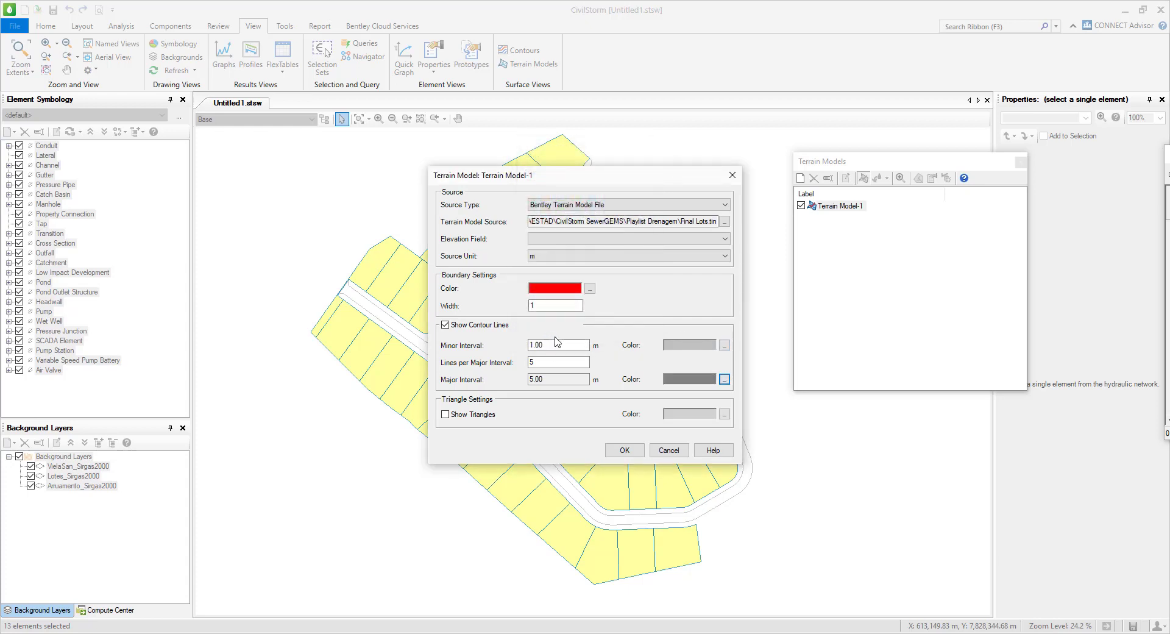
click(625, 451)
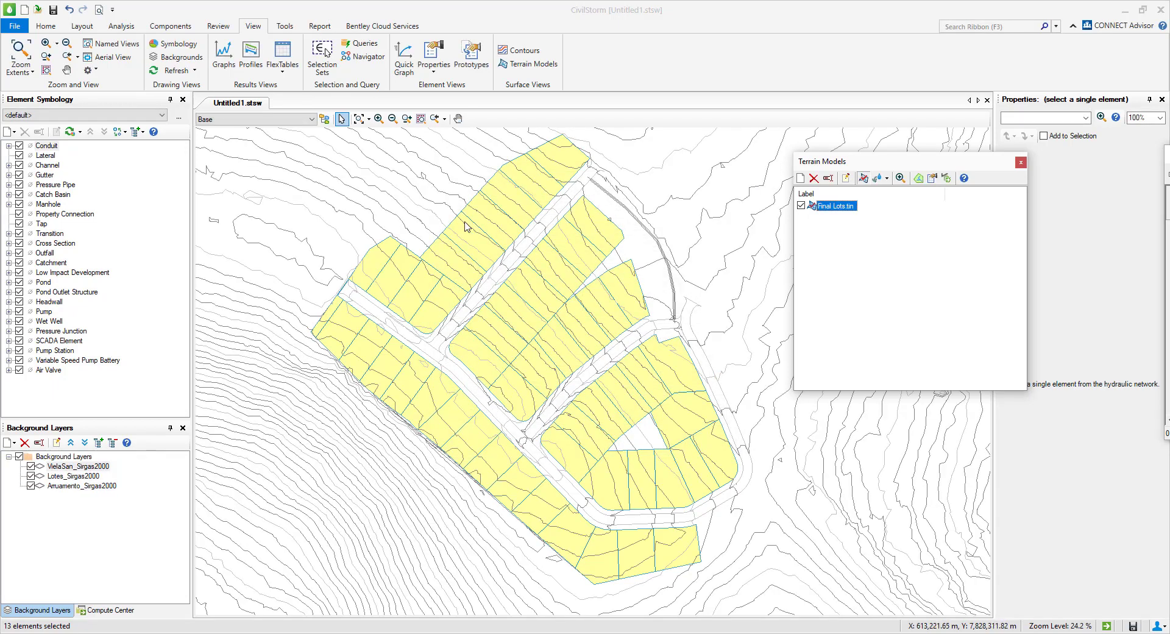
Step: Place a catch basin on the curb line at the street junction, at about X 613,188 m, Y 7,828,206 m
scroll(441, 354, up, 8)
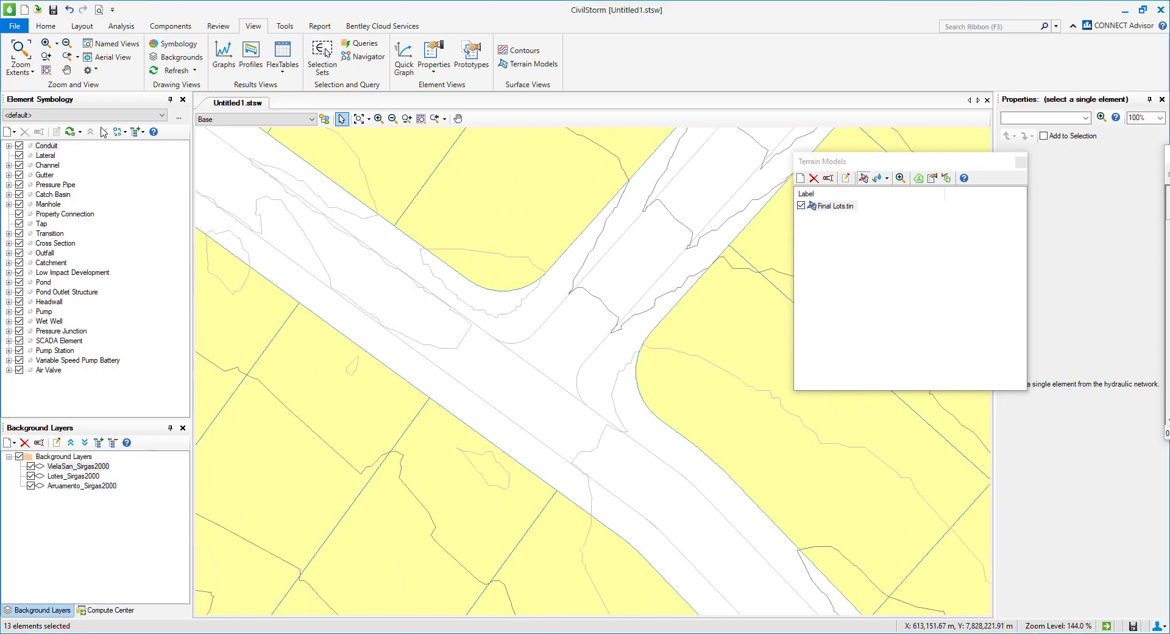
click(82, 26)
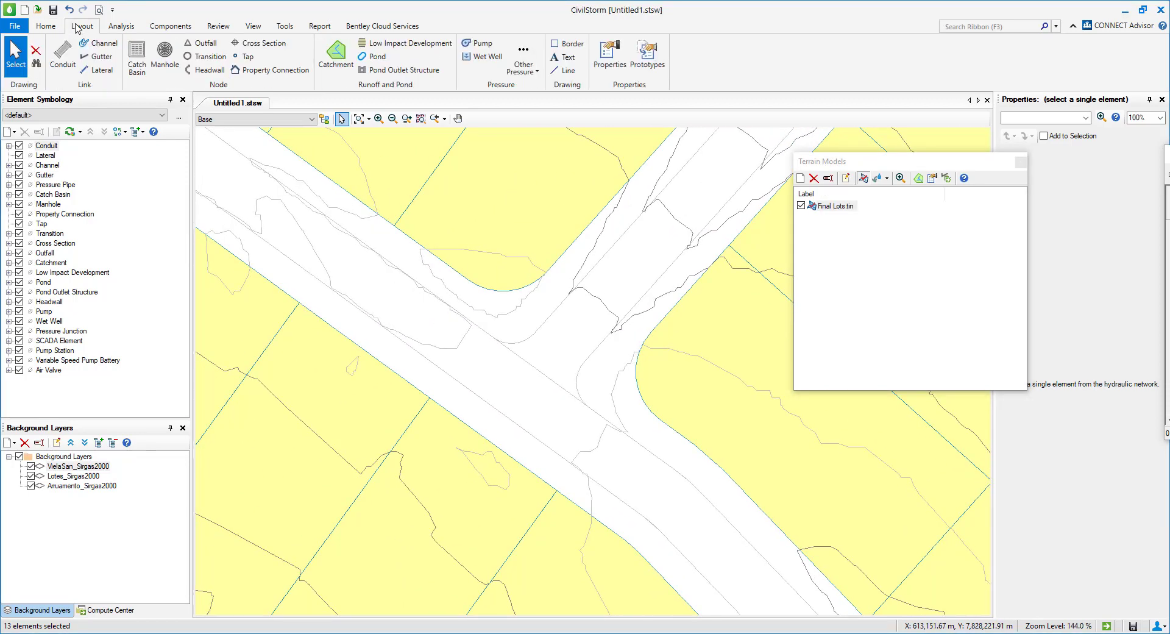
click(136, 68)
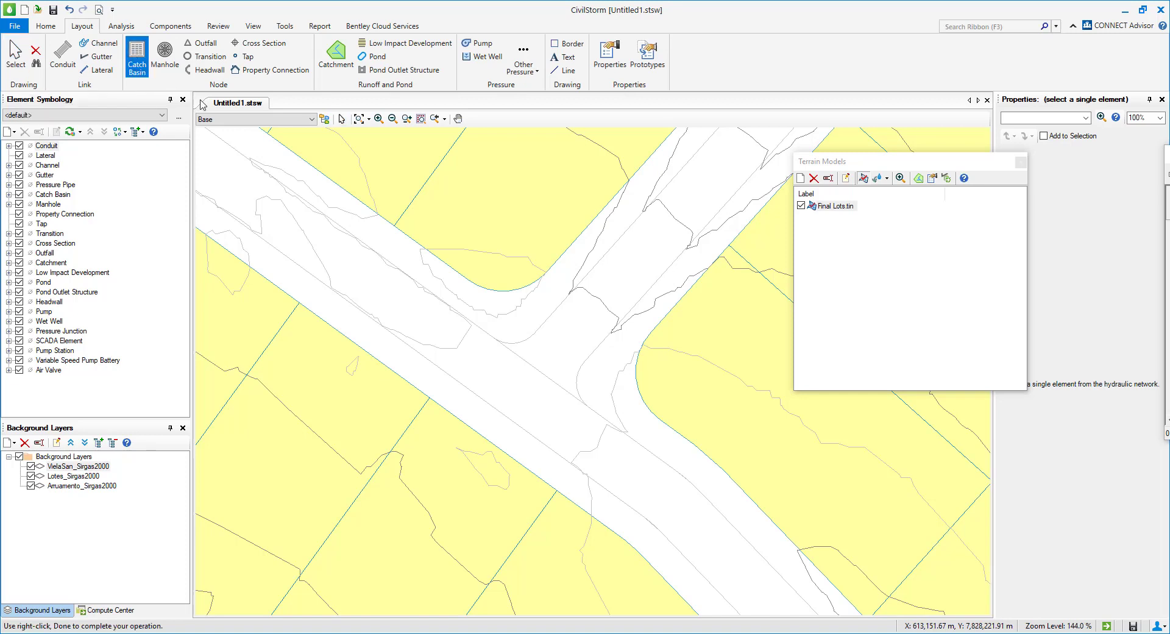
scroll(503, 334, up, 2)
scroll(469, 324, up, 3)
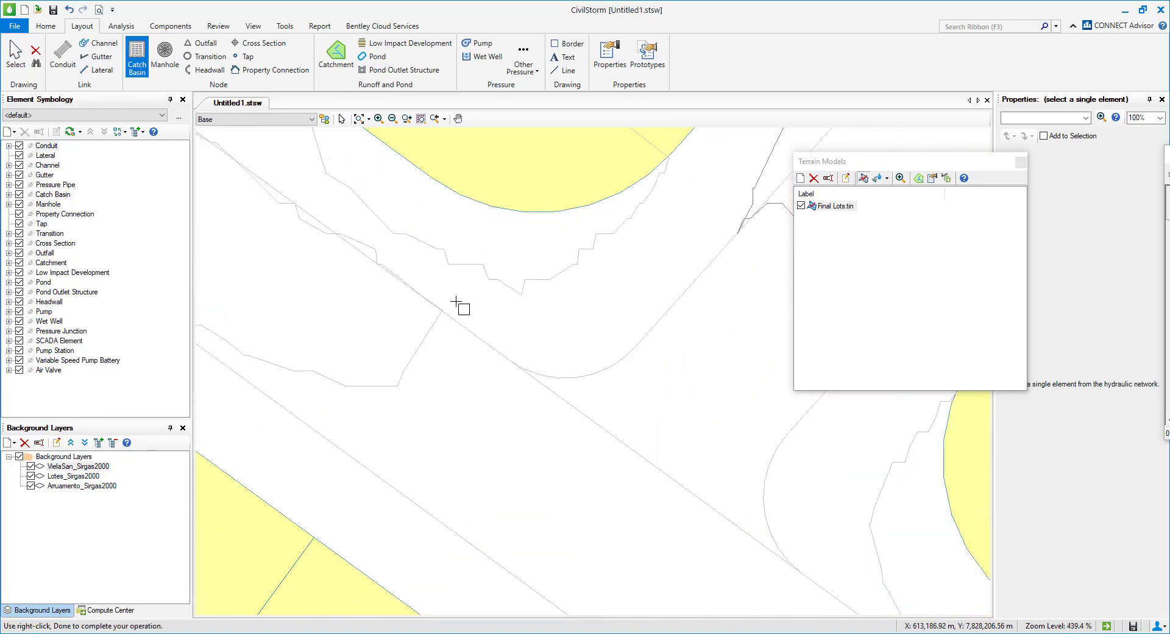
scroll(448, 305, down, 5)
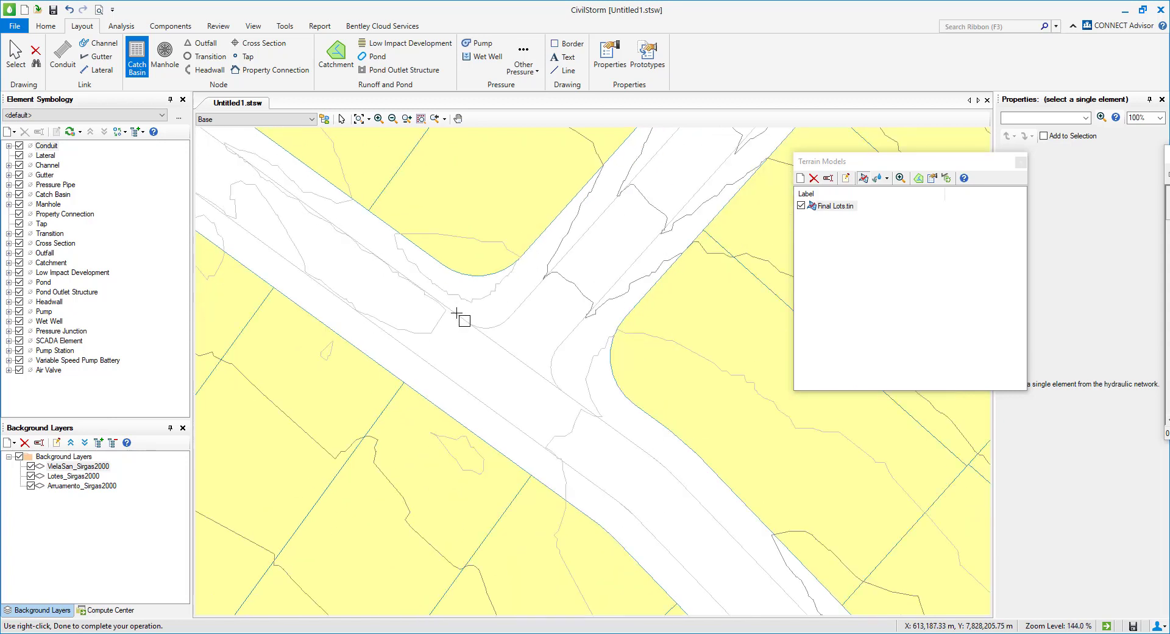
click(459, 311)
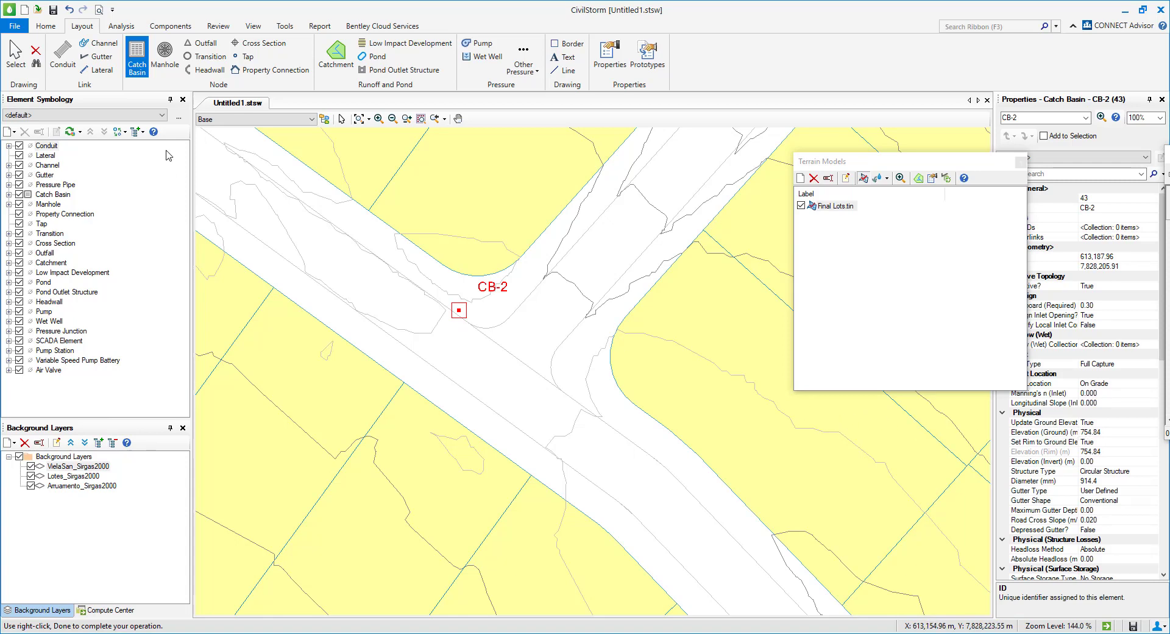
Step: Move the catch basin along the curb line to the junction's other corner, about X 613,203 m, Y 7,828,196 m, and close the Terrain Models manager
click(15, 61)
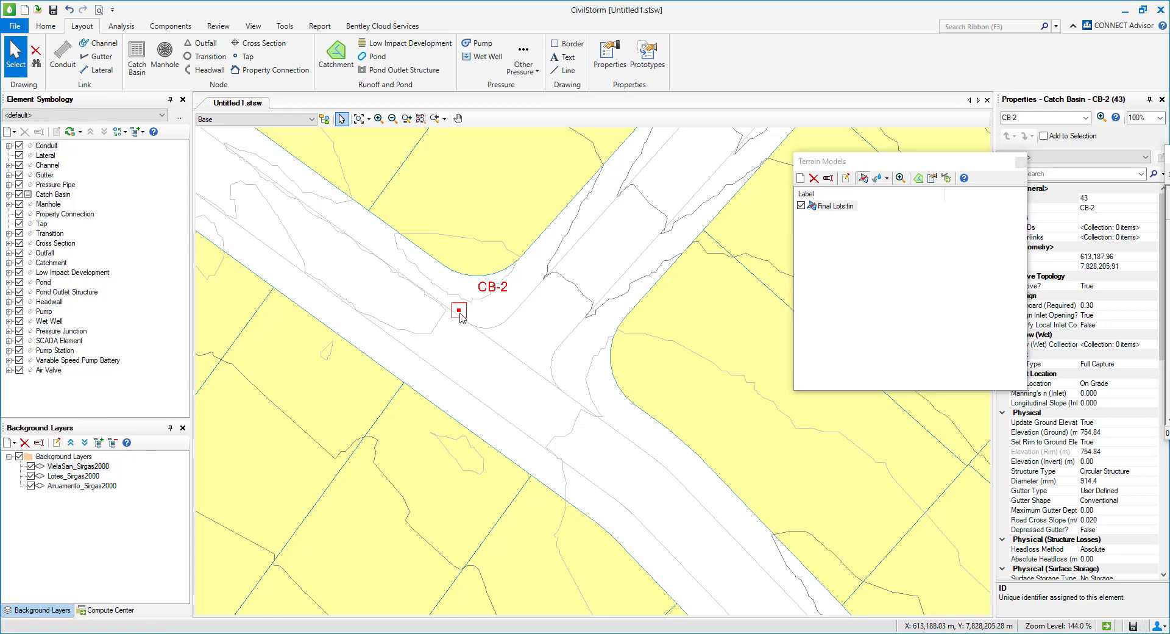
drag(462, 315, 575, 396)
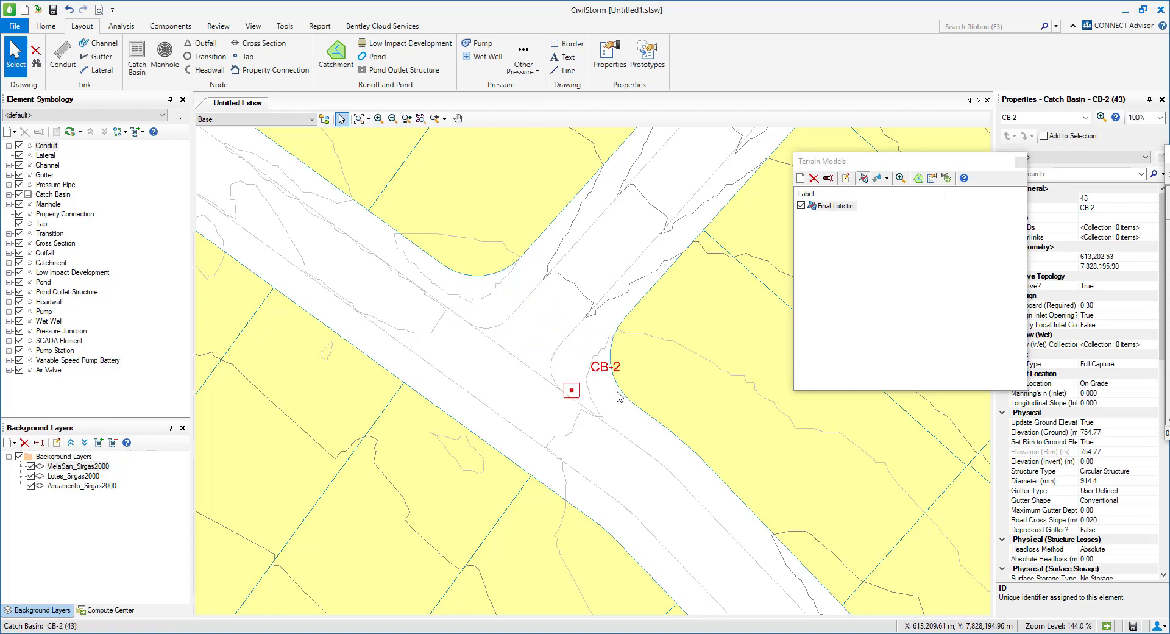
scroll(589, 390, down, 1)
scroll(590, 391, up, 2)
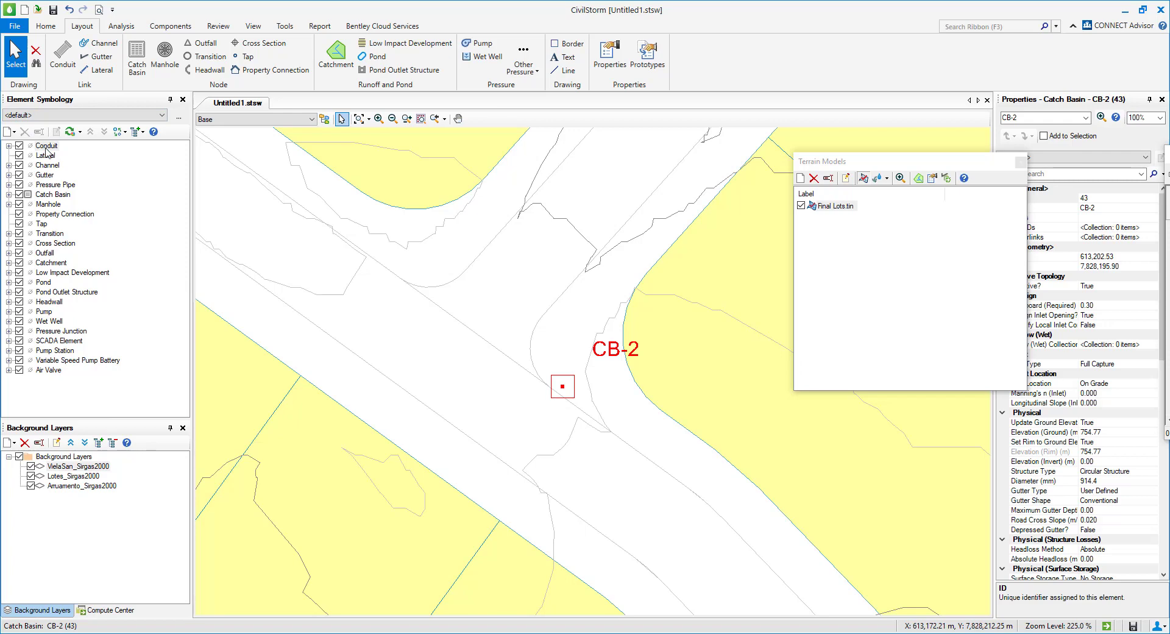
click(1020, 161)
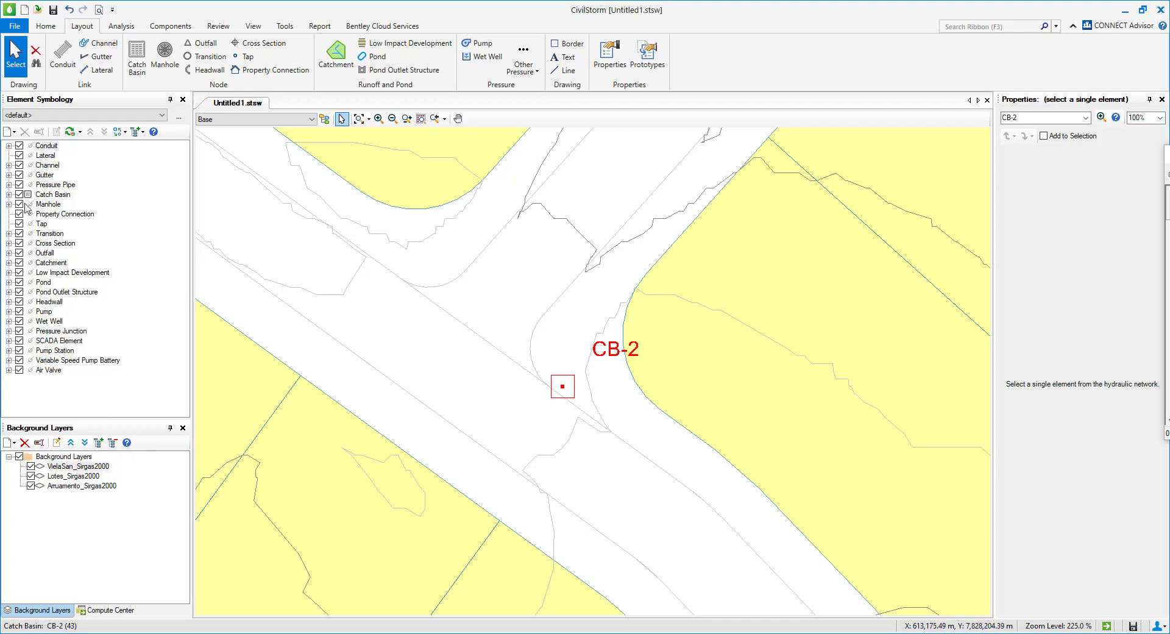
Step: Try a symbol size multiplier of 2 for the catch basin symbology, and settle on 0.50
click(54, 195)
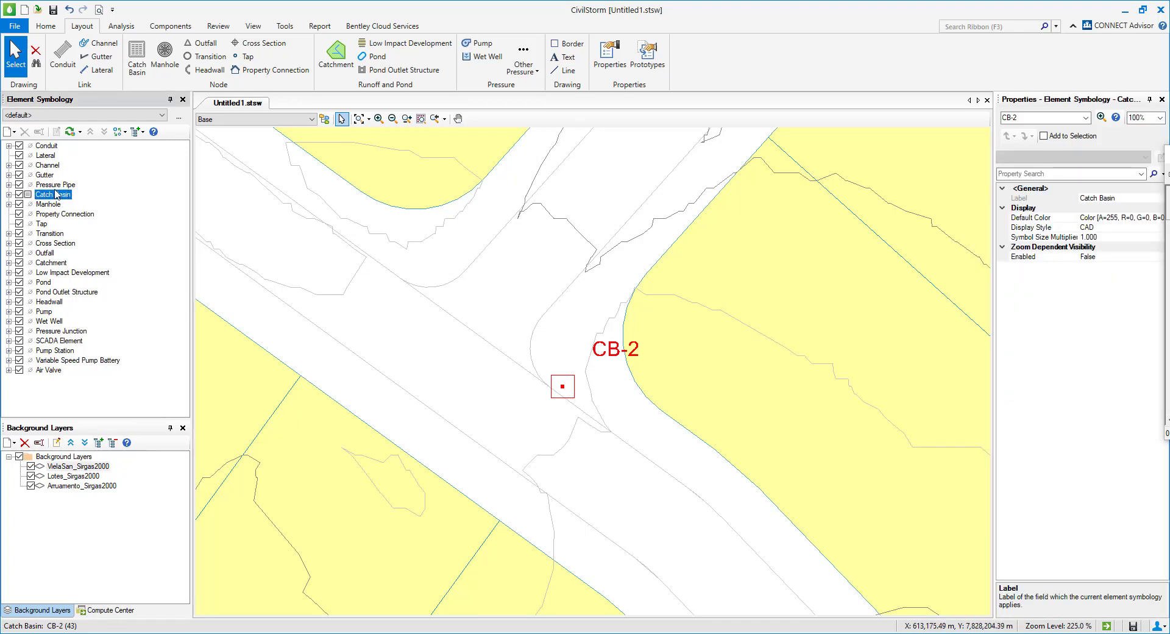
click(1060, 238)
mouse_move(1082, 227)
mouse_down()
mouse_move(1097, 228)
mouse_move(1072, 243)
mouse_up()
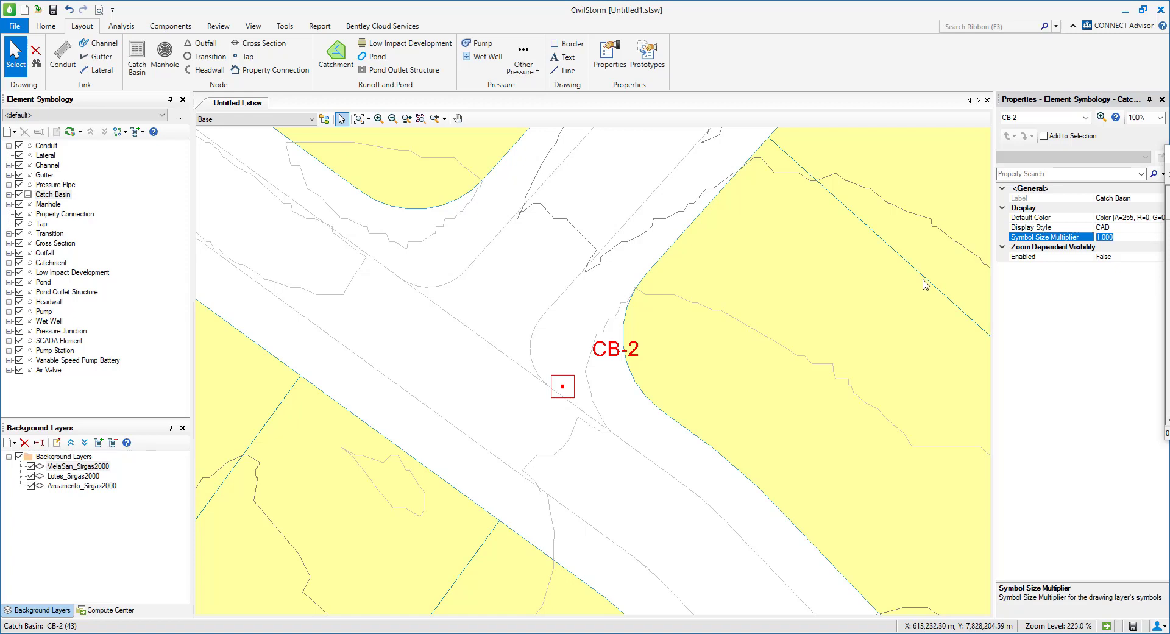
text(2)
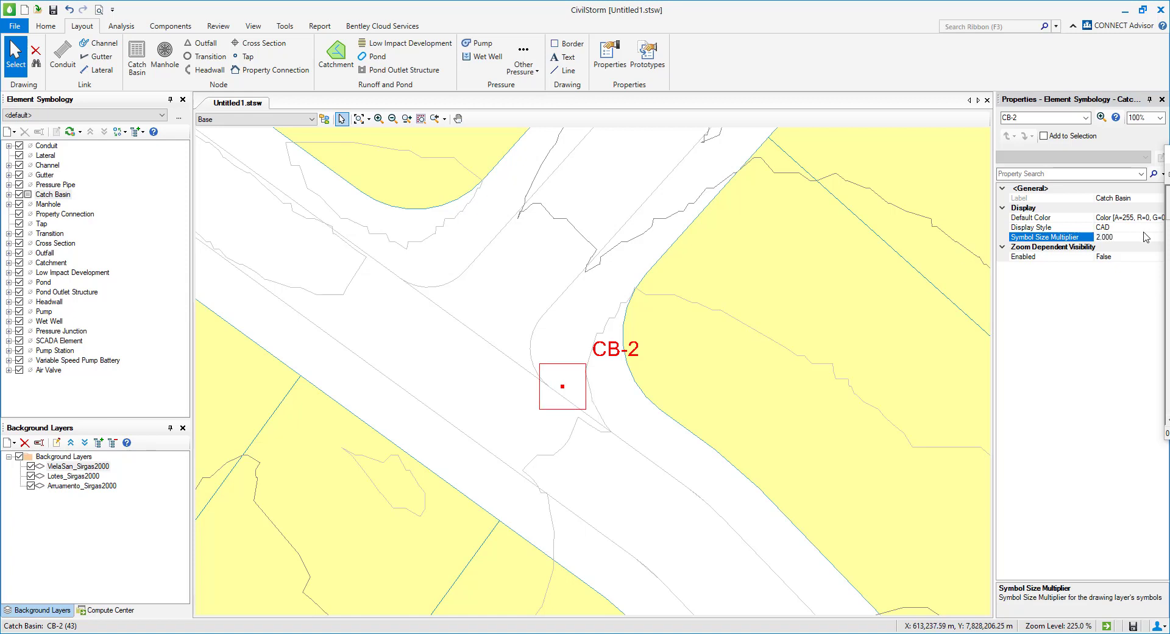
drag(1124, 237, 1001, 244)
text(0.50)
key(Return)
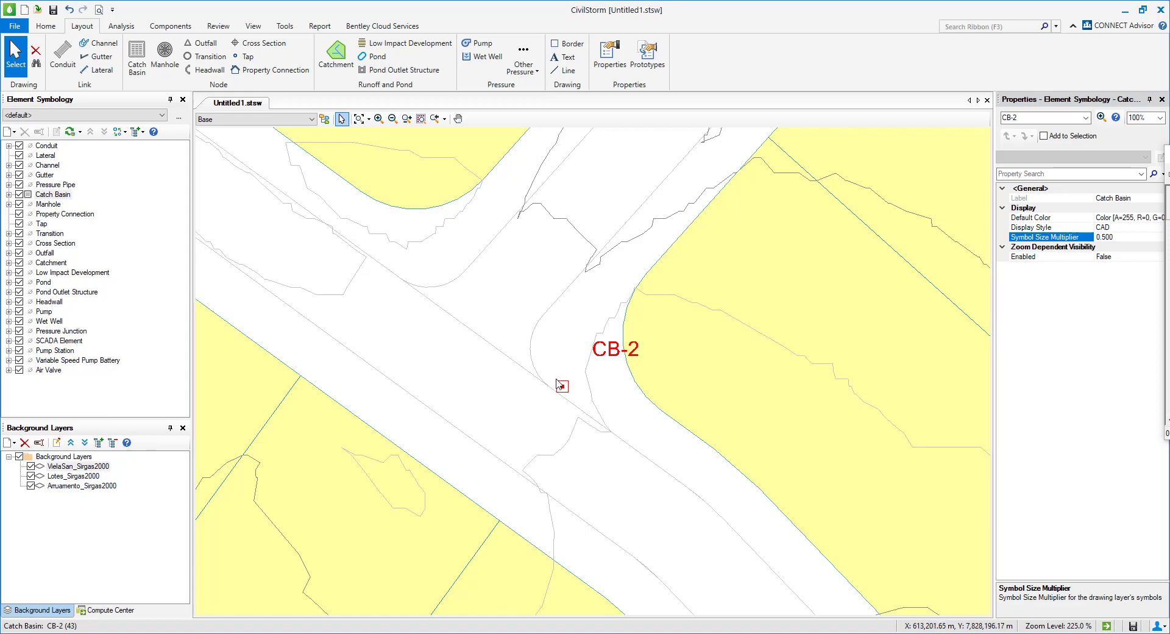
Step: Expand the catch basin symbology and switch its label annotation off and back on
click(9, 195)
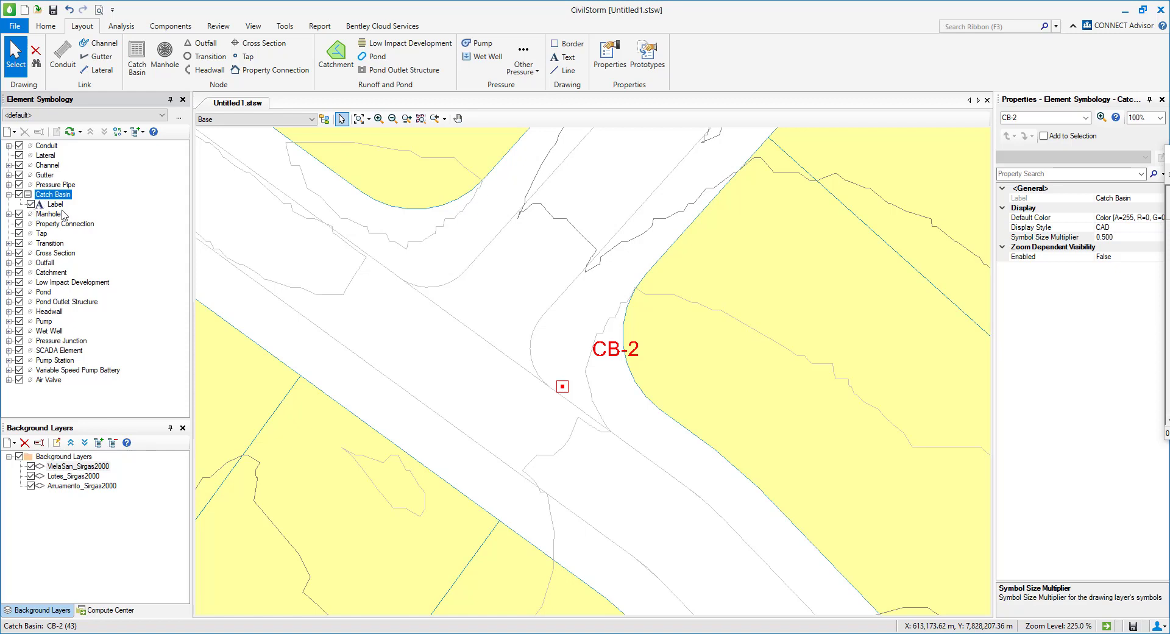
click(30, 204)
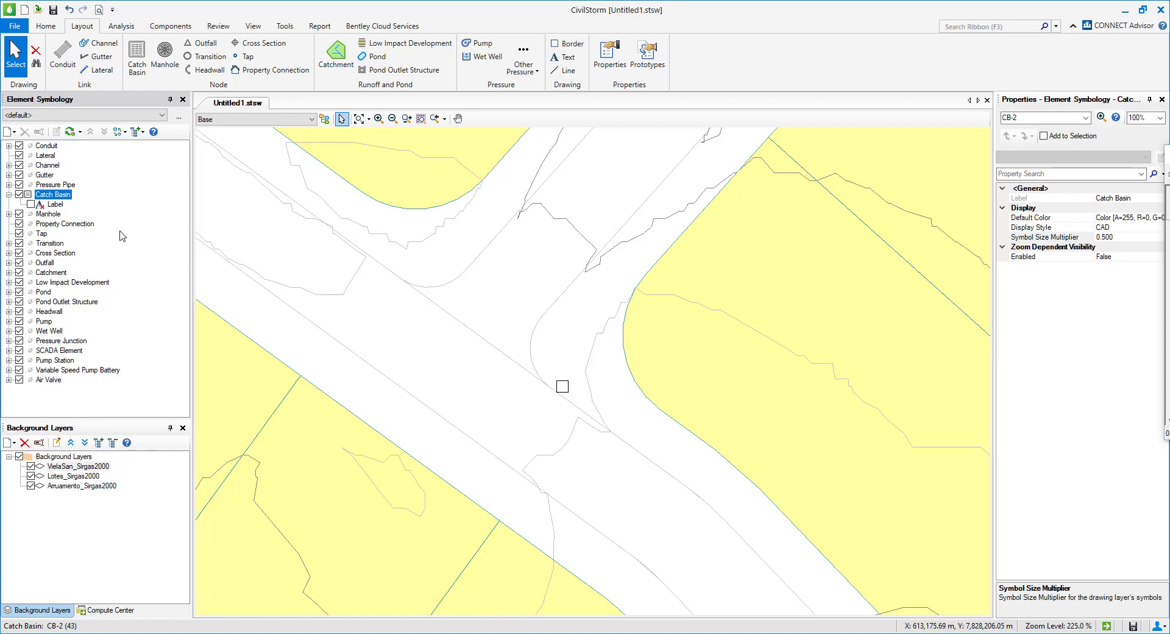
click(31, 204)
Step: Open the catch basin label's annotation properties and set the height multiplier to 0.50
click(55, 205)
double_click(55, 205)
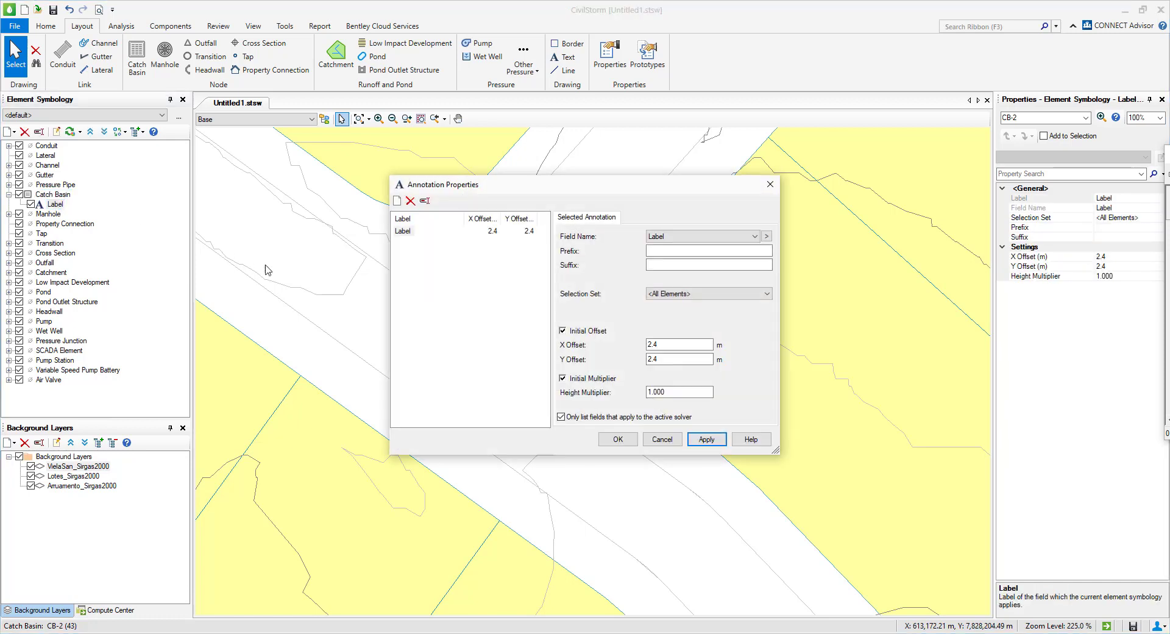
double_click(664, 392)
text(0.50)
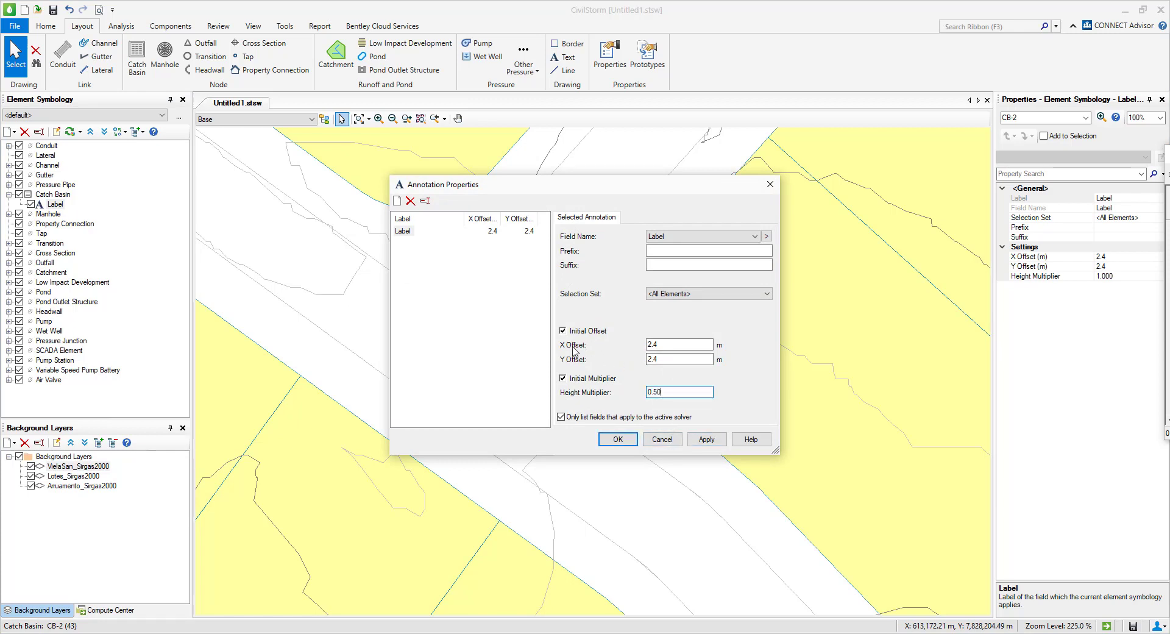
Step: Set the catch basin label's X and Y offsets to 1.0 m and apply the annotation settings
double_click(662, 345)
text(1.0)
key(Tab)
text(1.0)
key(Tab)
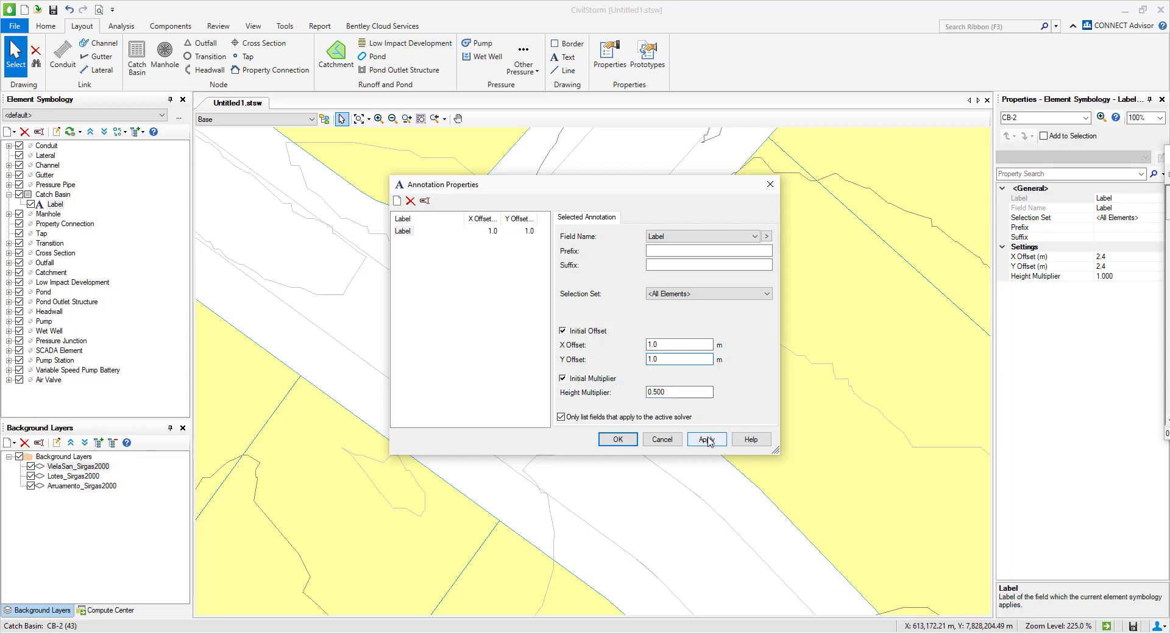
click(707, 440)
click(618, 440)
Step: Place another catch basin on the opposite edge of the road, southwest of CB-2
scroll(574, 399, up, 3)
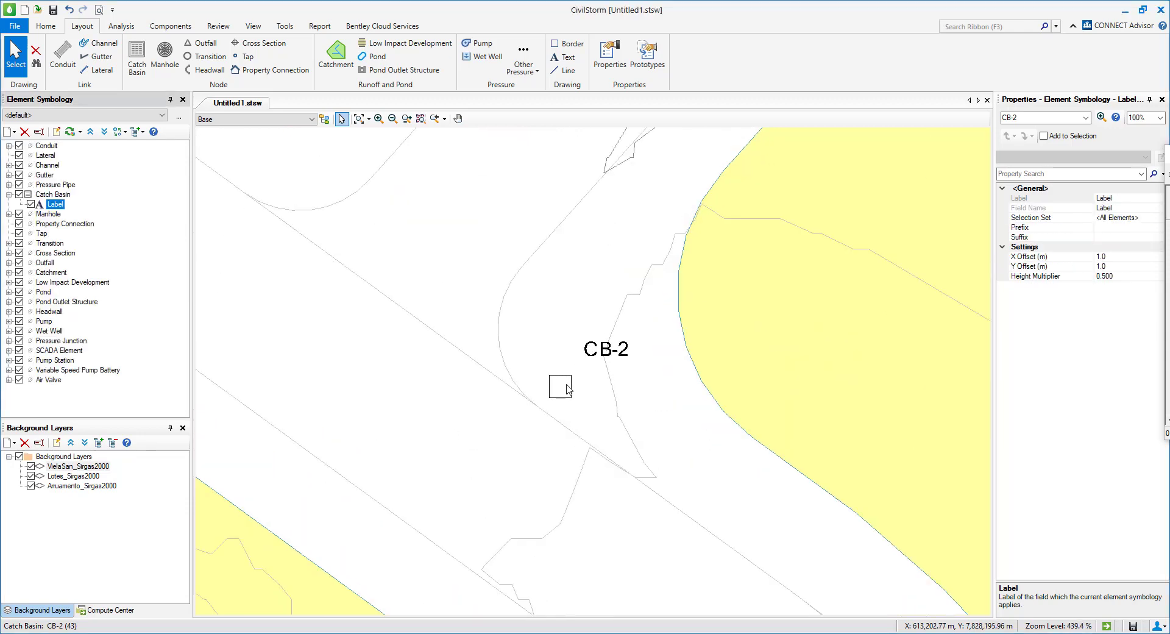
scroll(573, 402, down, 2)
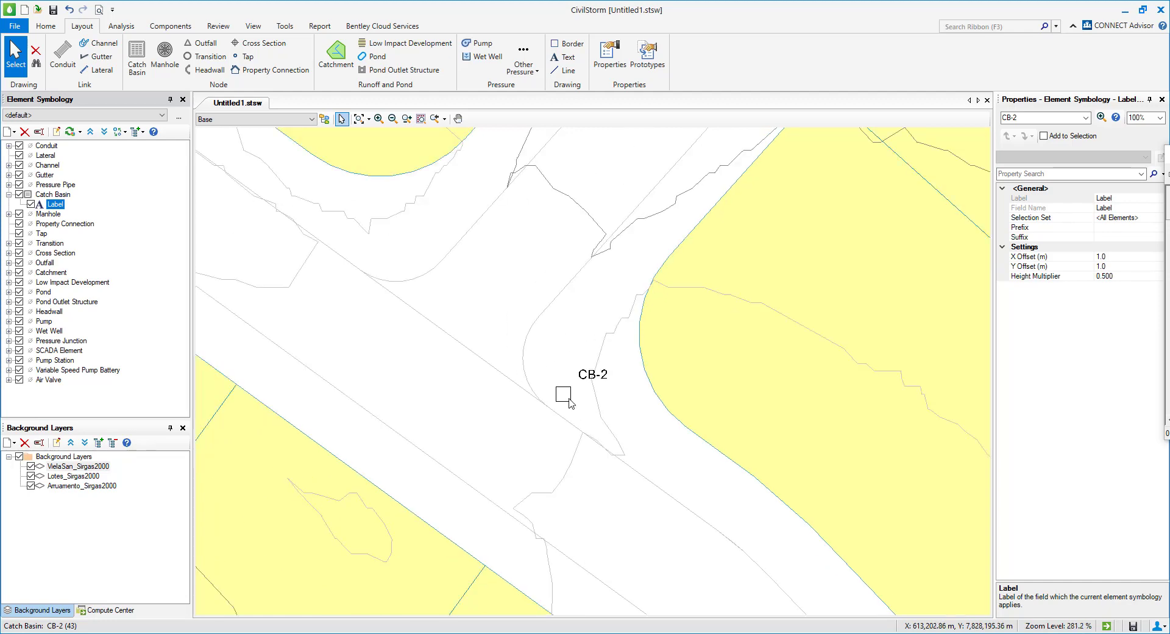
scroll(569, 399, down, 2)
scroll(570, 400, up, 1)
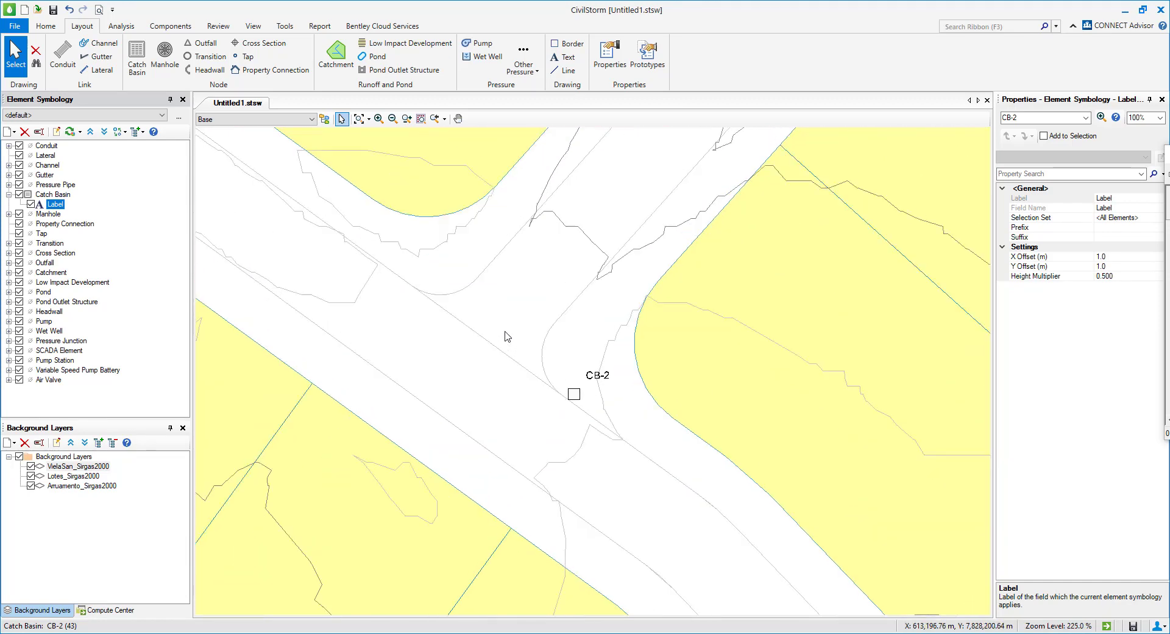
click(143, 67)
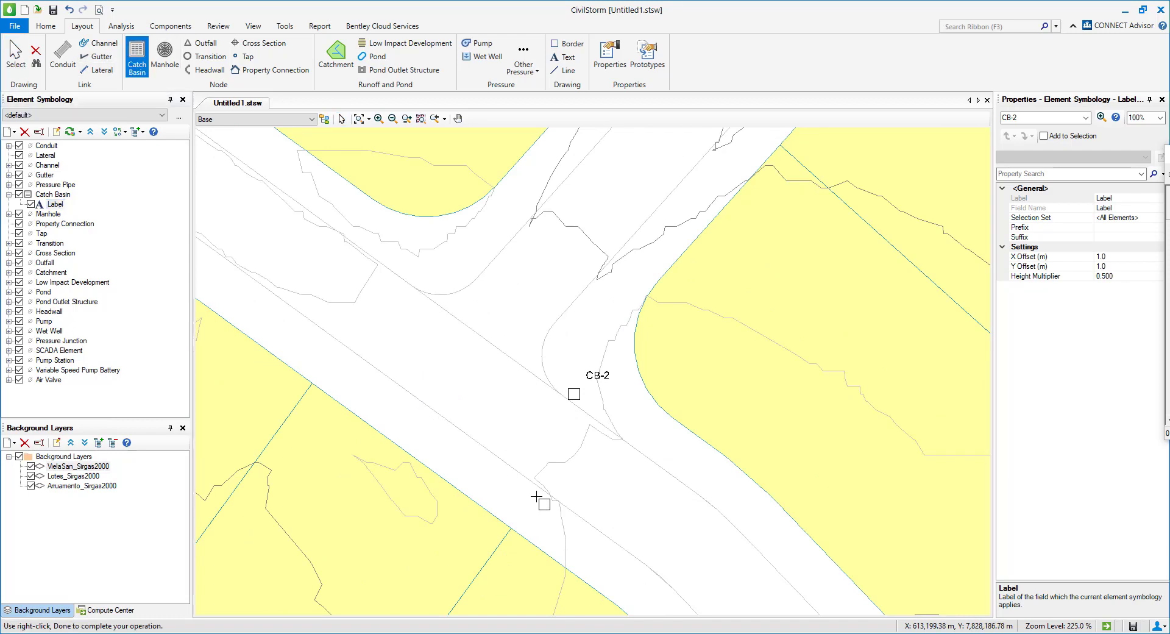
click(521, 478)
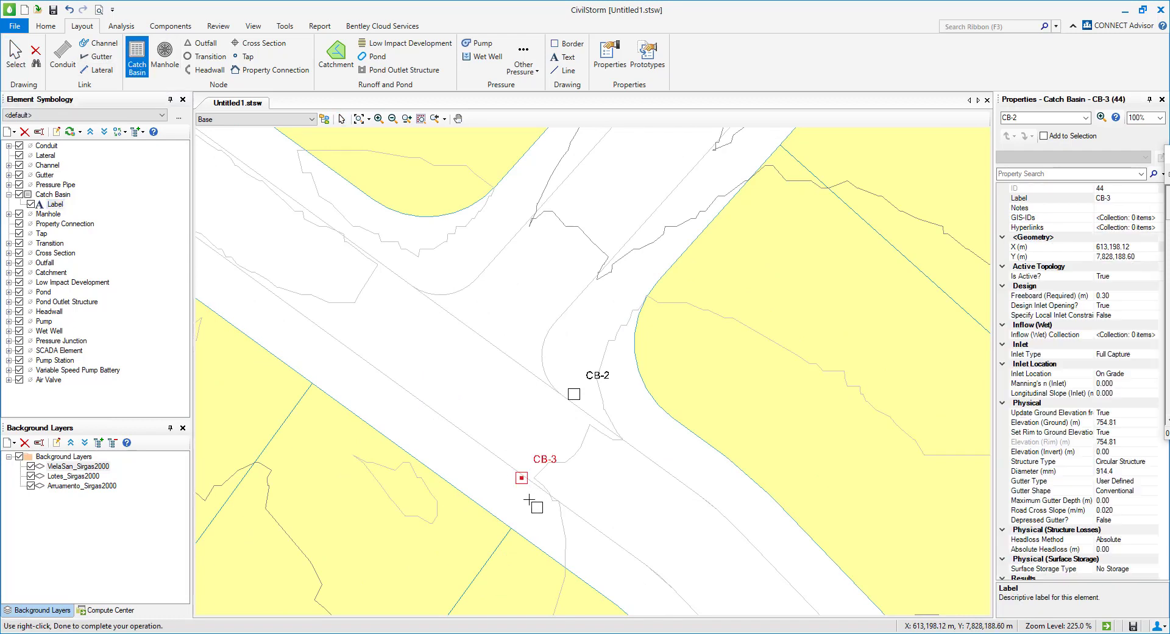
Step: Place a manhole mid-road, west of CB-2, and set the manhole symbology's symbol size multiplier to 0.5
click(165, 61)
click(471, 386)
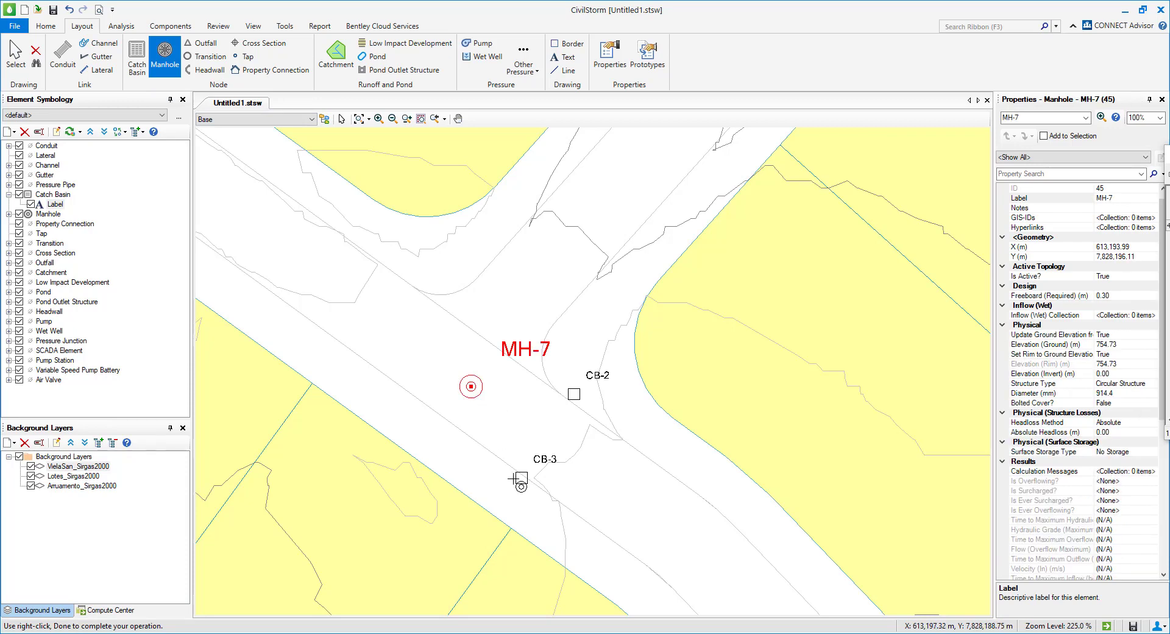
click(53, 214)
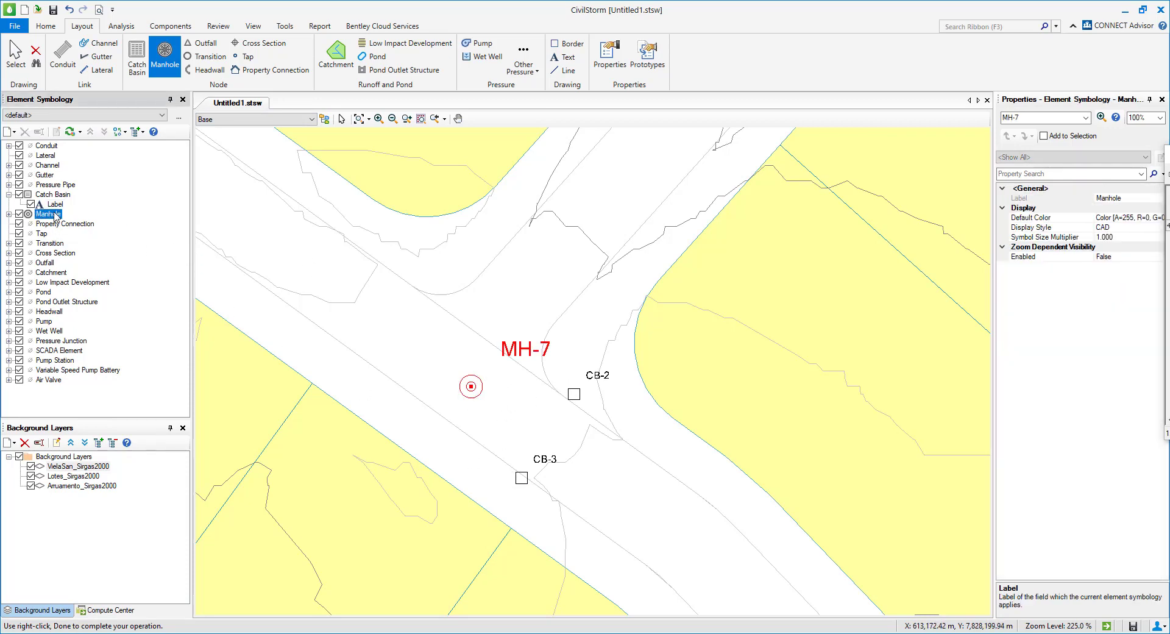
click(1118, 237)
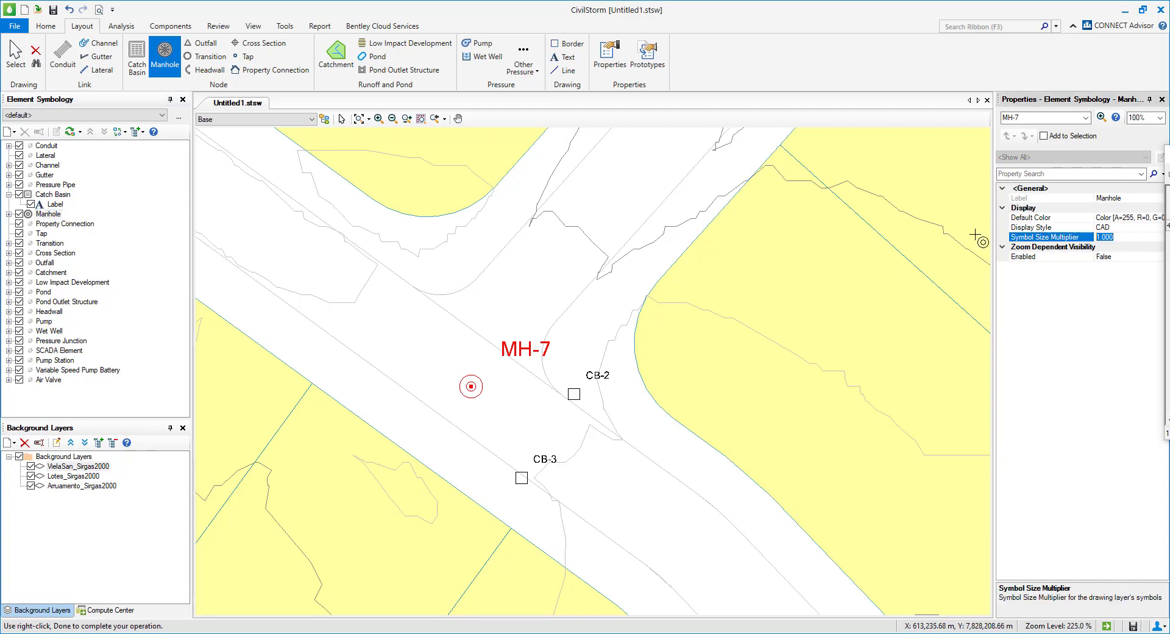
text(0.5)
key(Return)
Step: Set the manhole label annotation's X and Y offsets to 1.0 m and its height multiplier to 0.500, and apply the settings
click(9, 214)
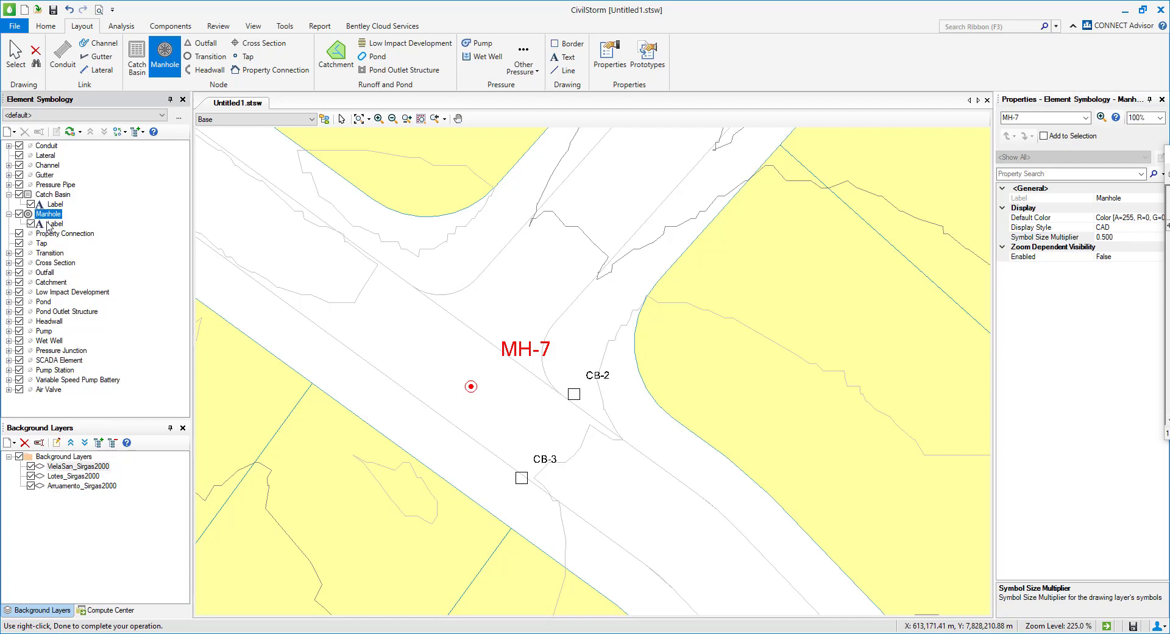
double_click(52, 224)
double_click(662, 345)
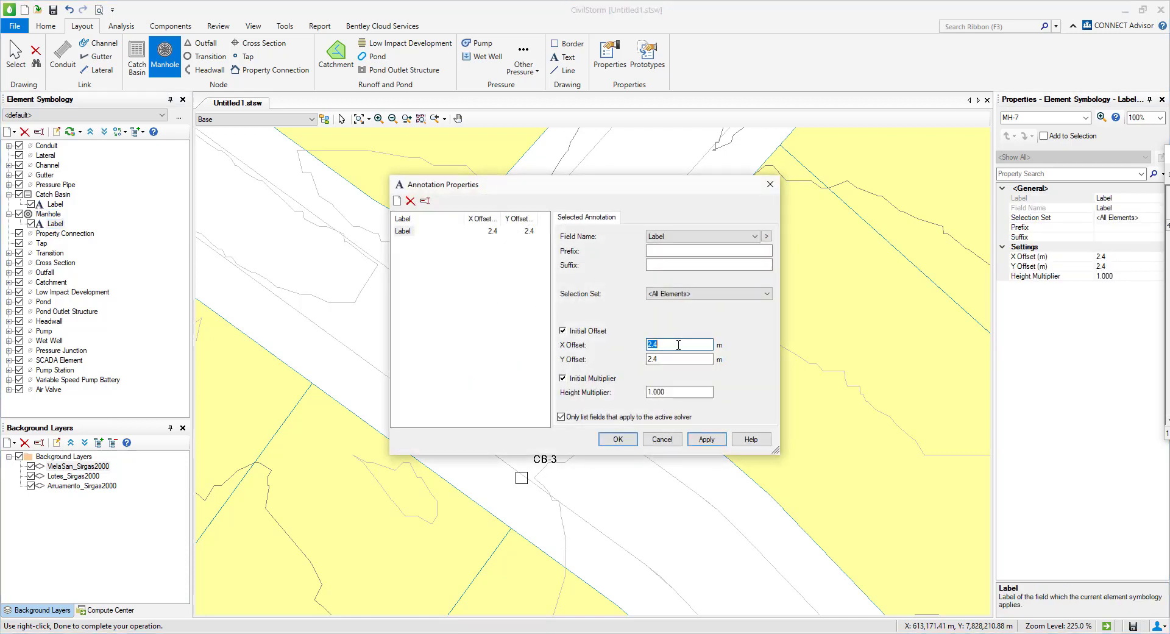
text(1.0)
key(Tab)
text(1.0)
key(Tab)
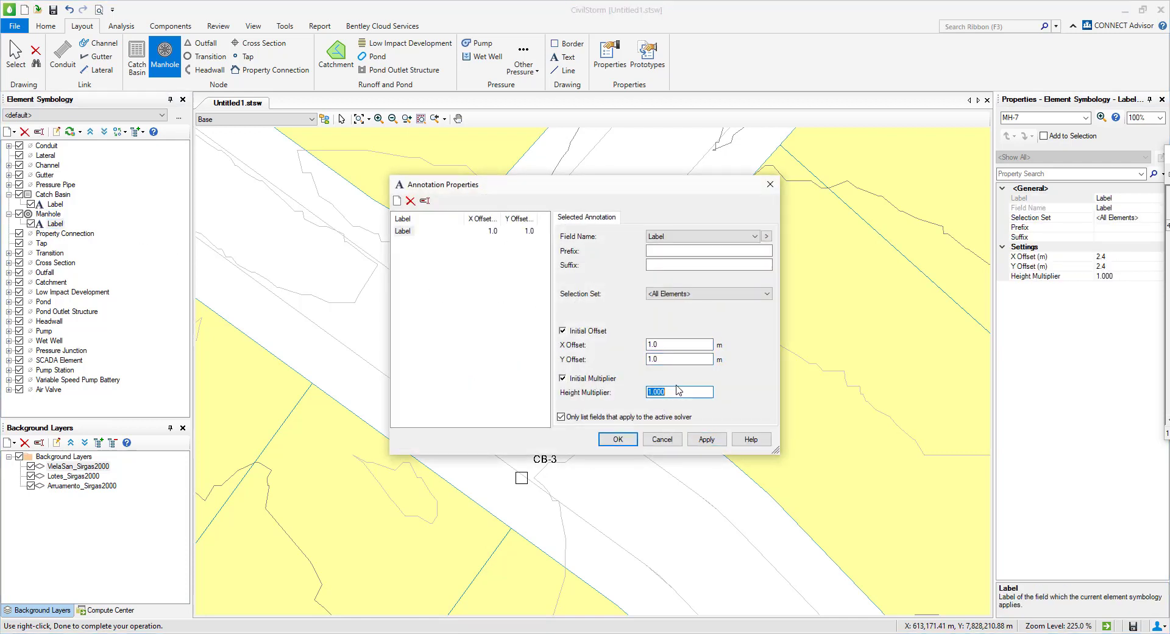
text(0)
click(705, 439)
click(617, 439)
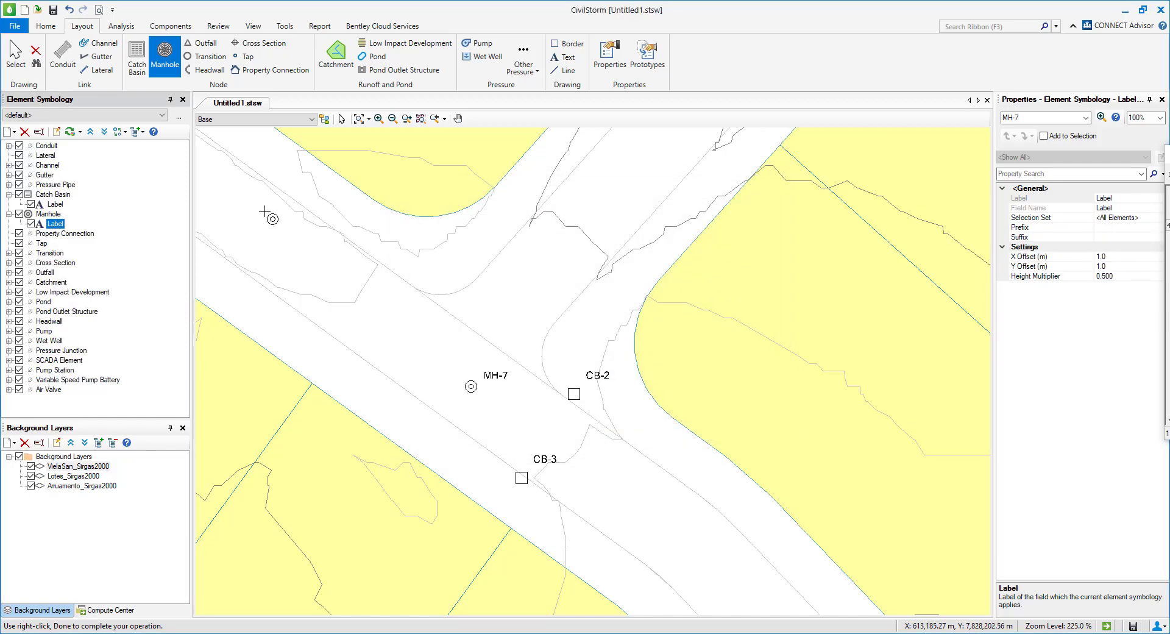